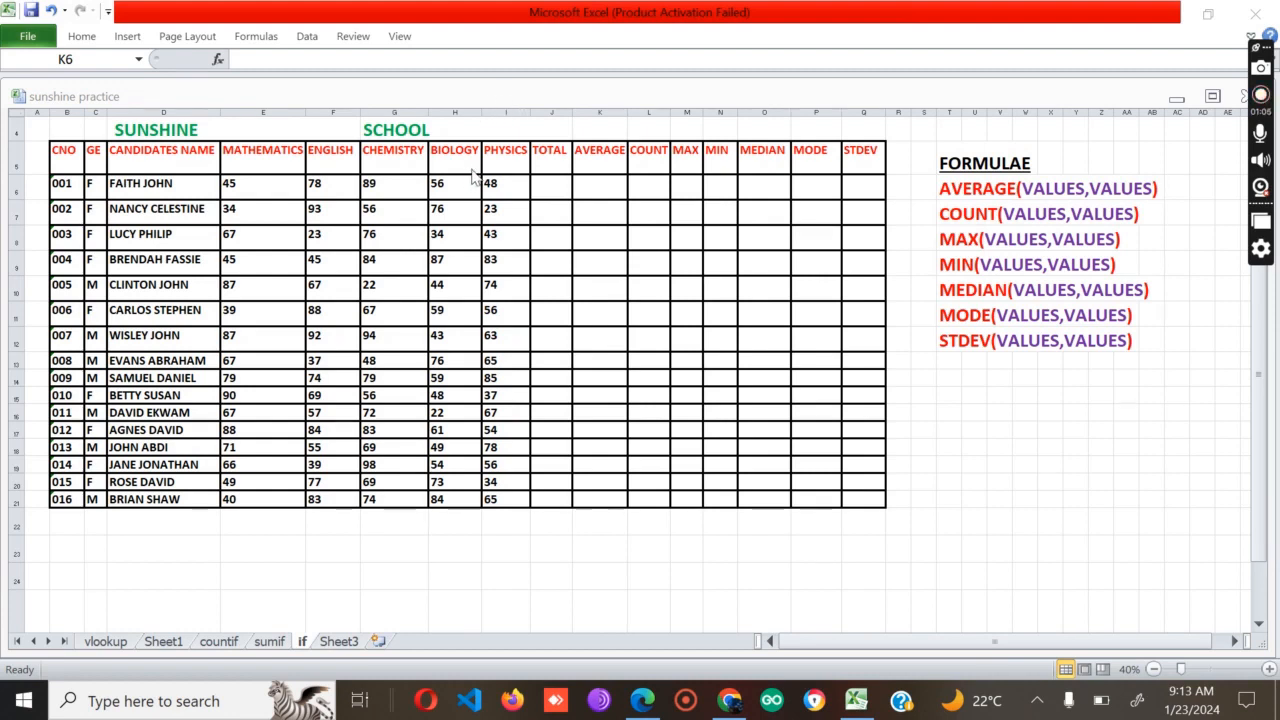
# Step: Set the font size of the TOTAL to STDEV columns, headers through the last candidate row (J5:Q21), to 26
pyautogui.click(594, 189)
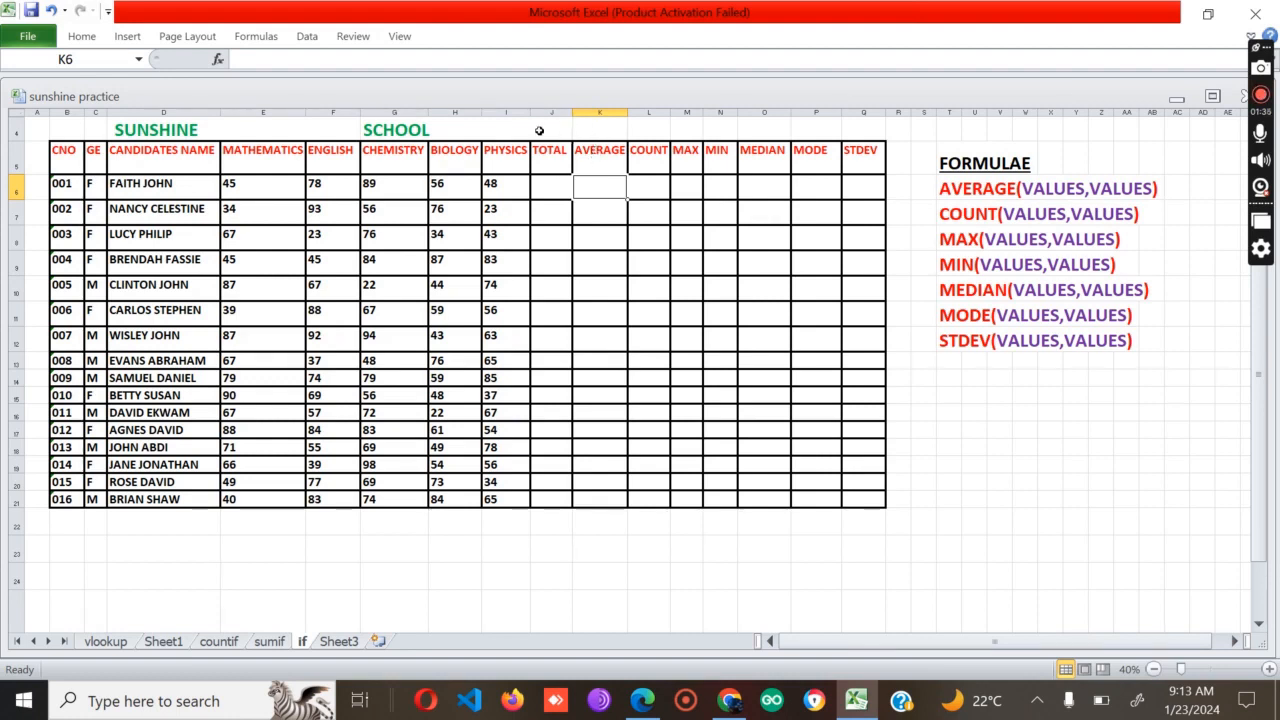
pyautogui.moveTo(551, 153); pyautogui.dragTo(882, 500)
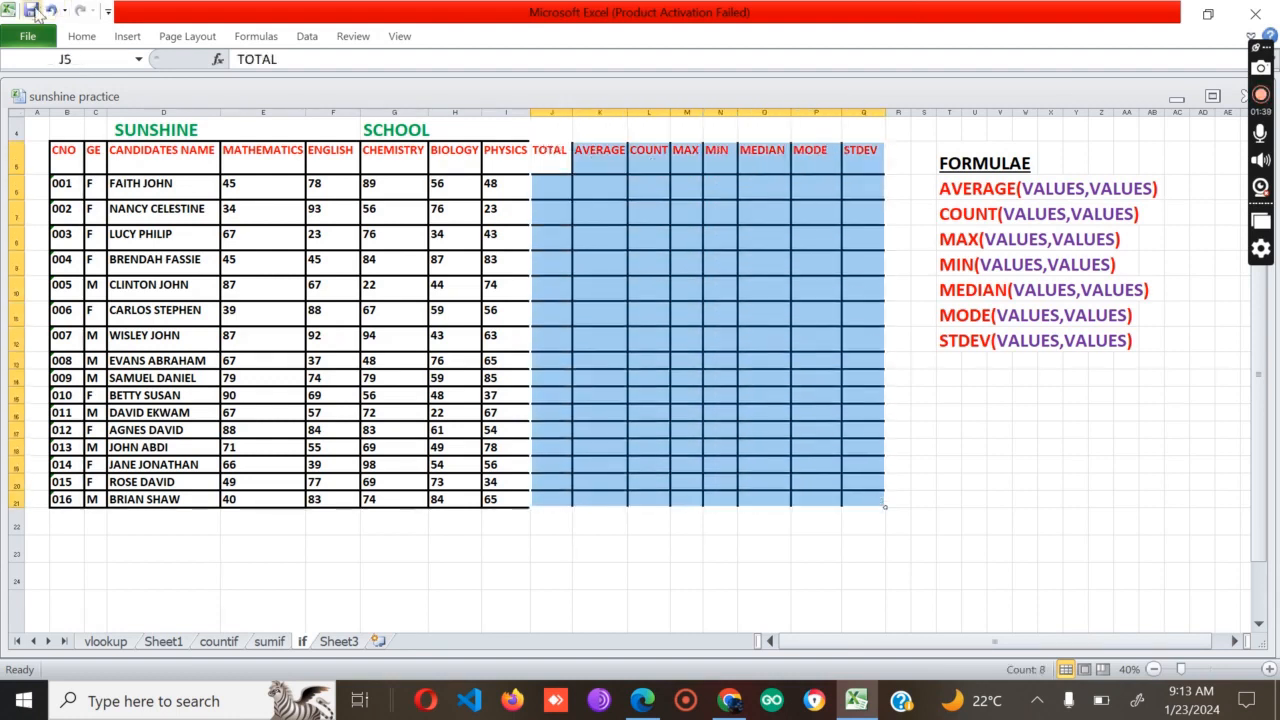
pyautogui.click(84, 36)
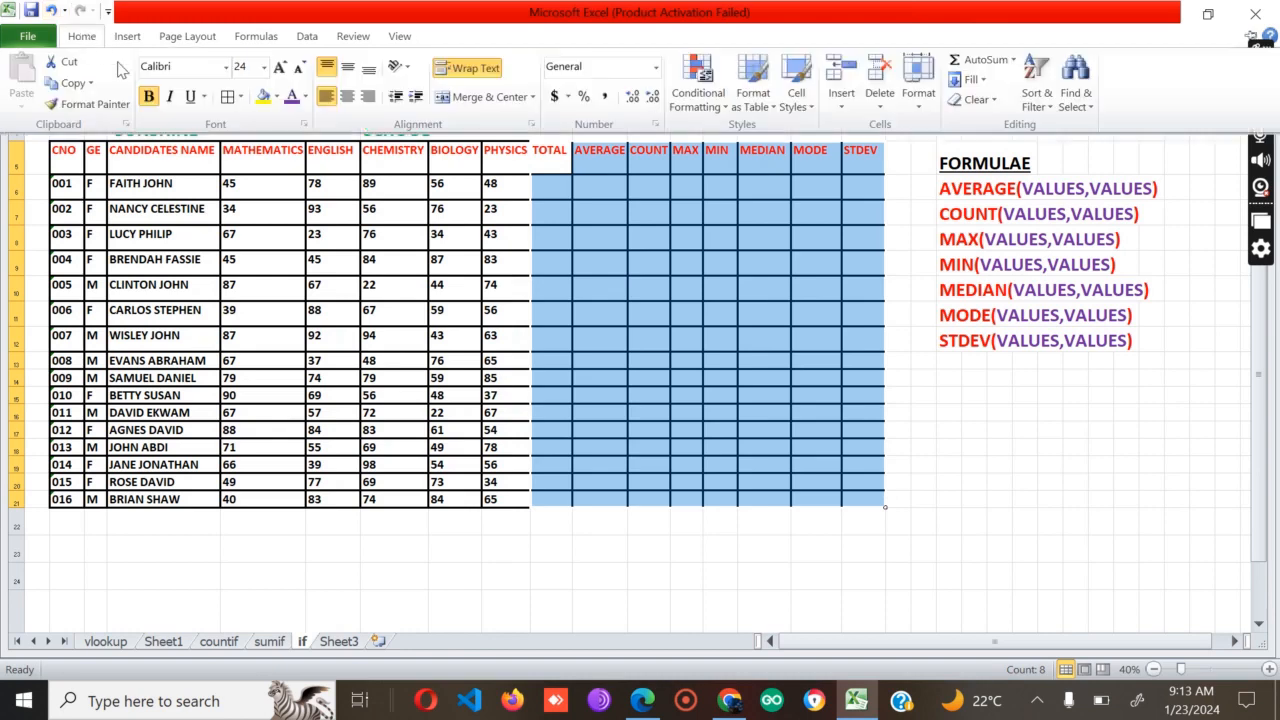
pyautogui.click(263, 67)
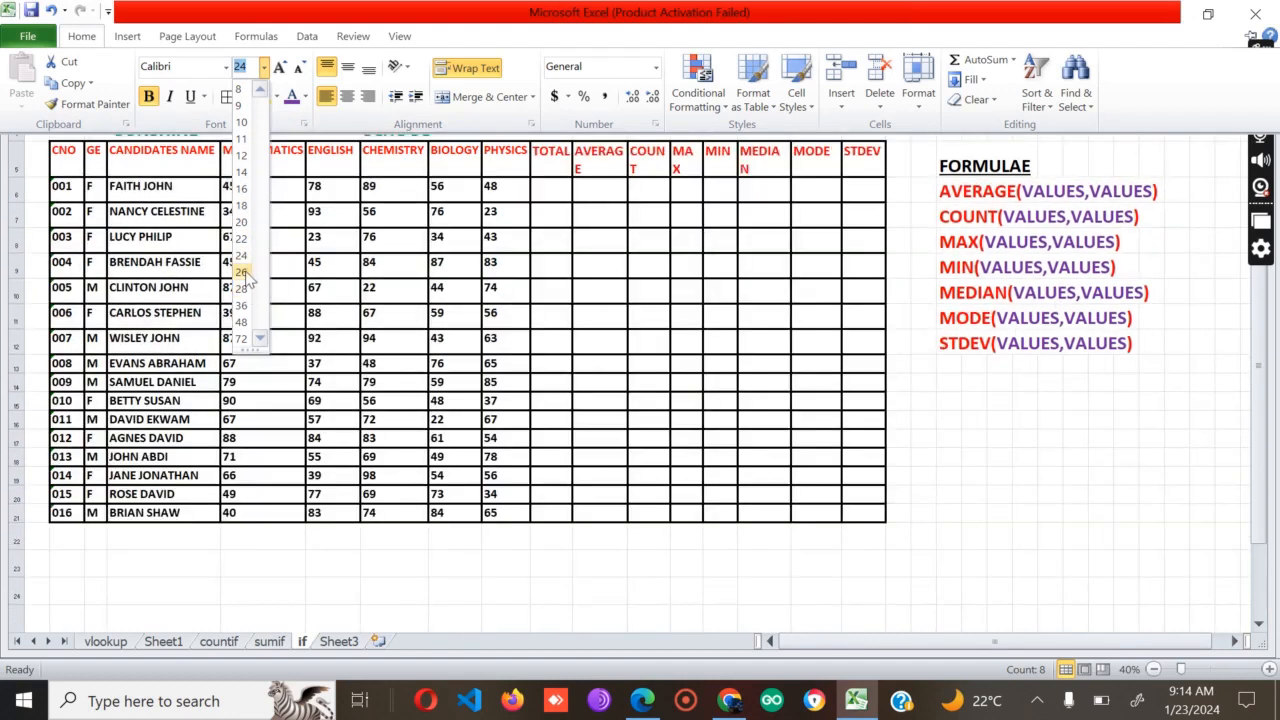
pyautogui.click(242, 273)
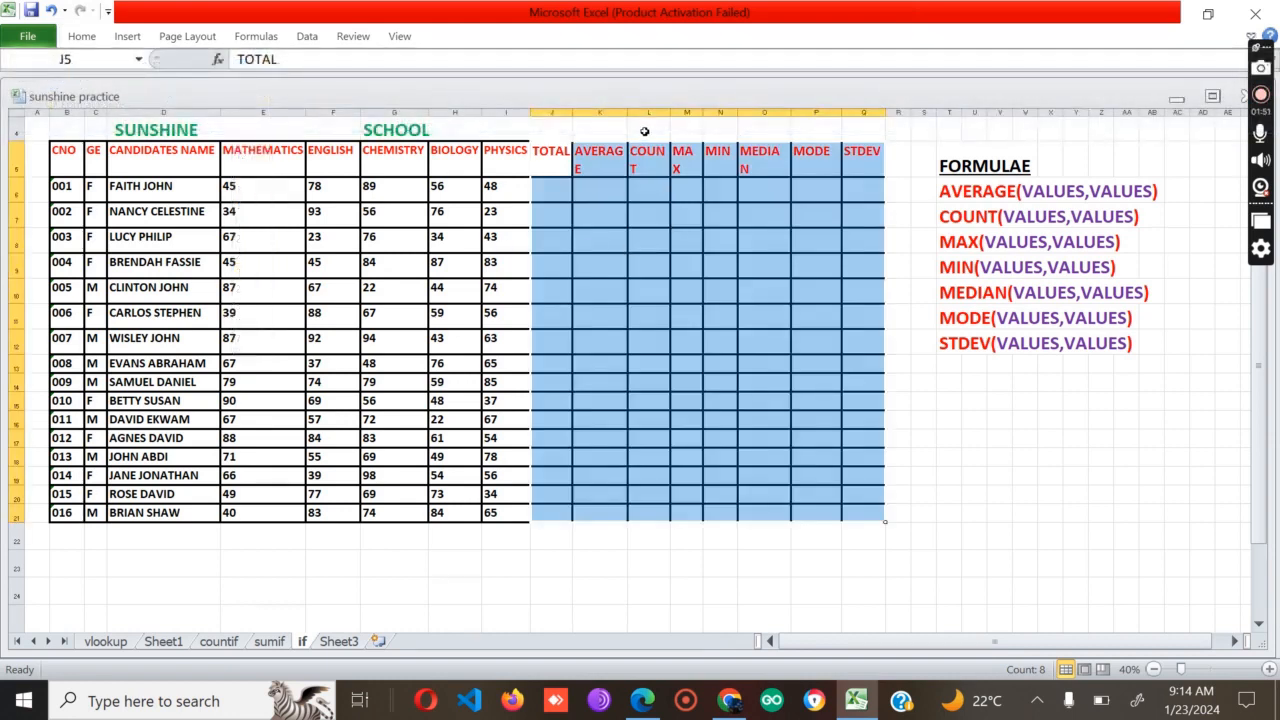
# Step: Widen the AVERAGE column so its header fits on one line
pyautogui.moveTo(628, 113); pyautogui.dragTo(646, 114)
pyautogui.click(638, 128)
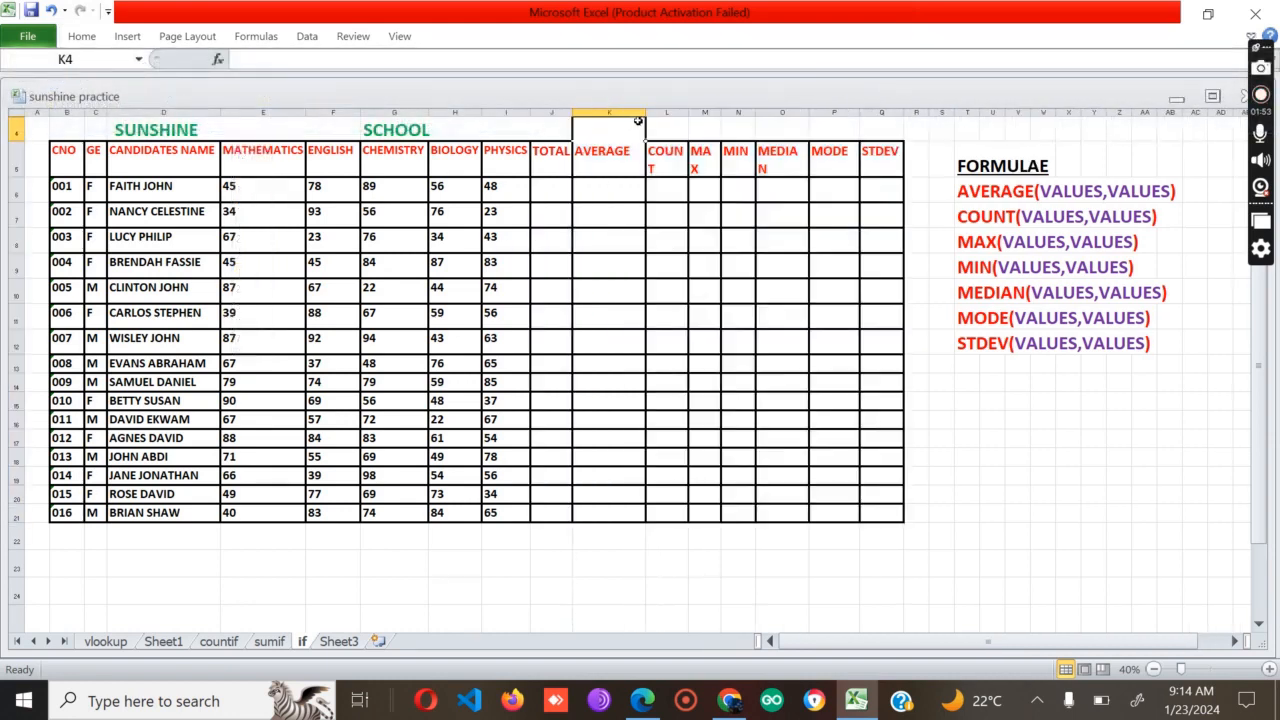
pyautogui.click(701, 312)
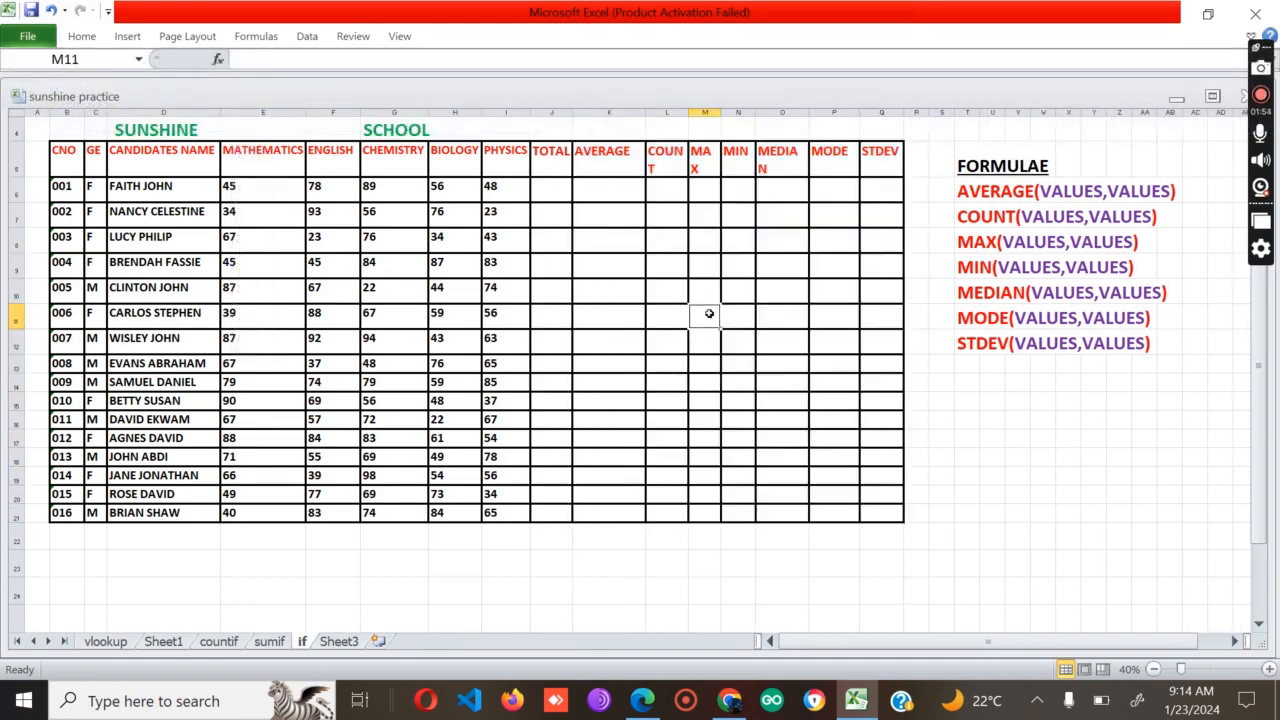
# Step: Enter =AVERAGE(E6:I6) in K6 to average the first candidate's five subject marks
pyautogui.click(594, 188)
pyautogui.write('=')
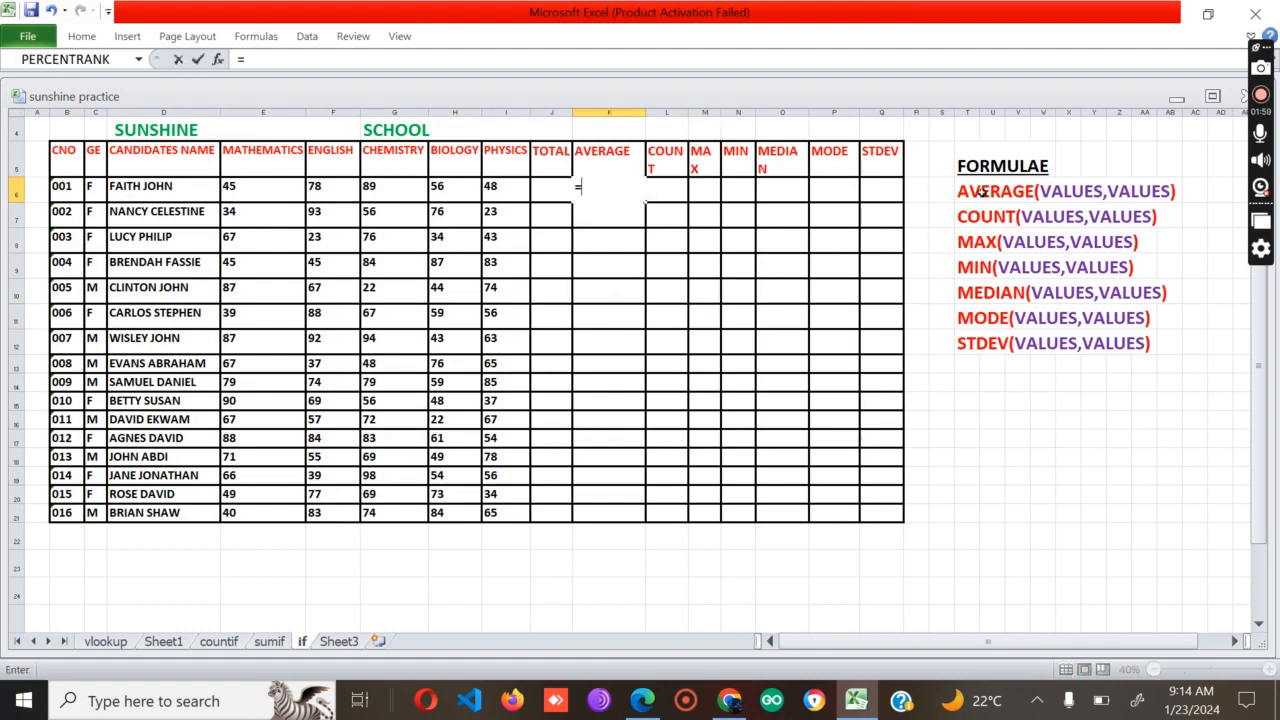
pyautogui.write('AVERAGE')
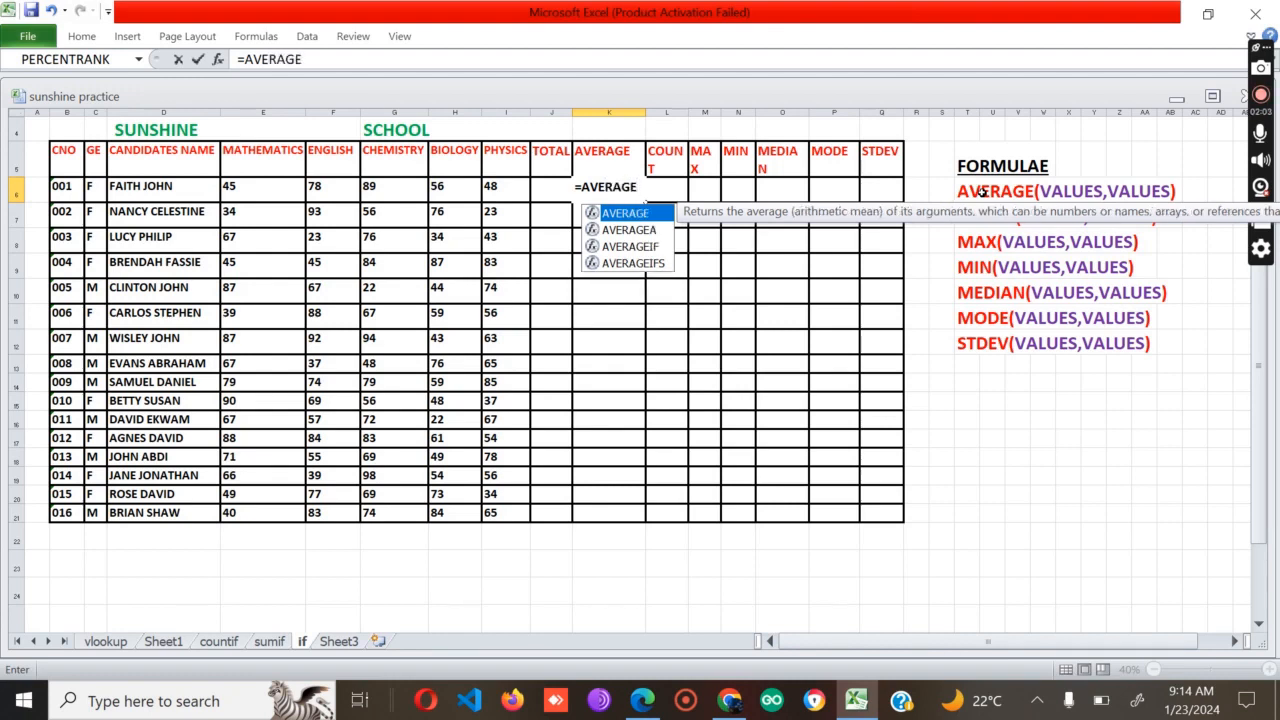
pyautogui.write('(')
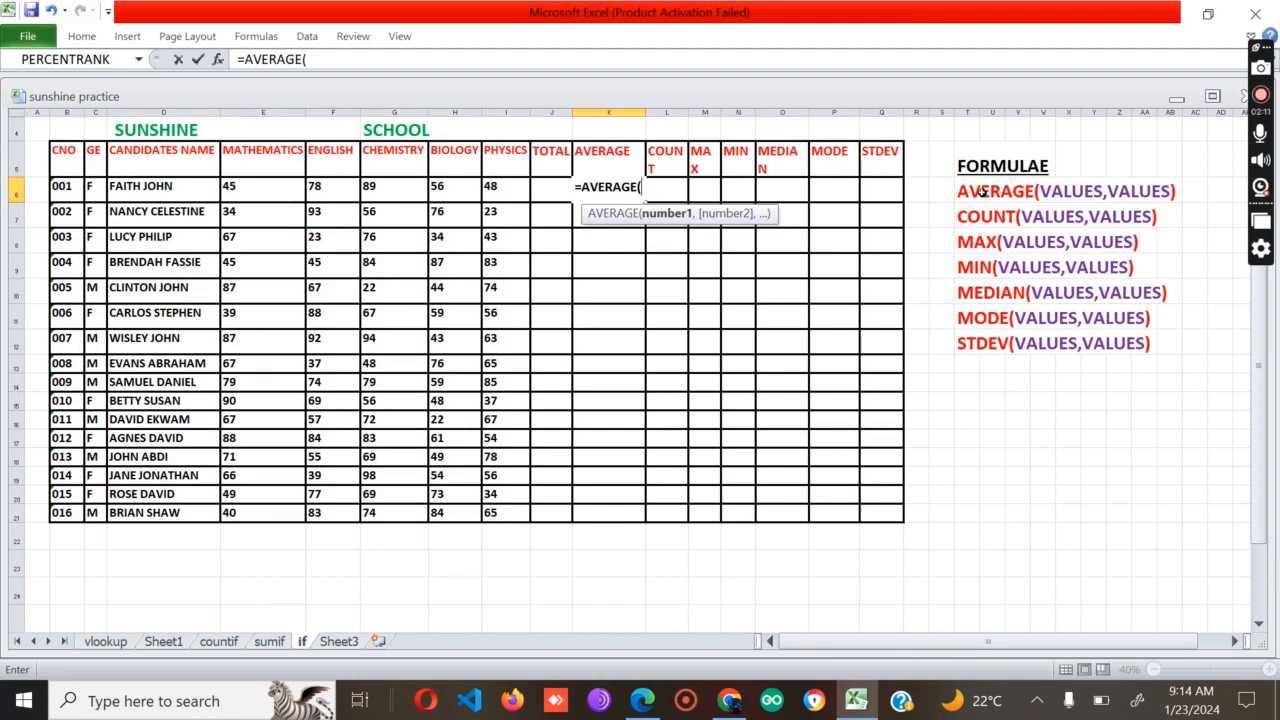
pyautogui.write('E')
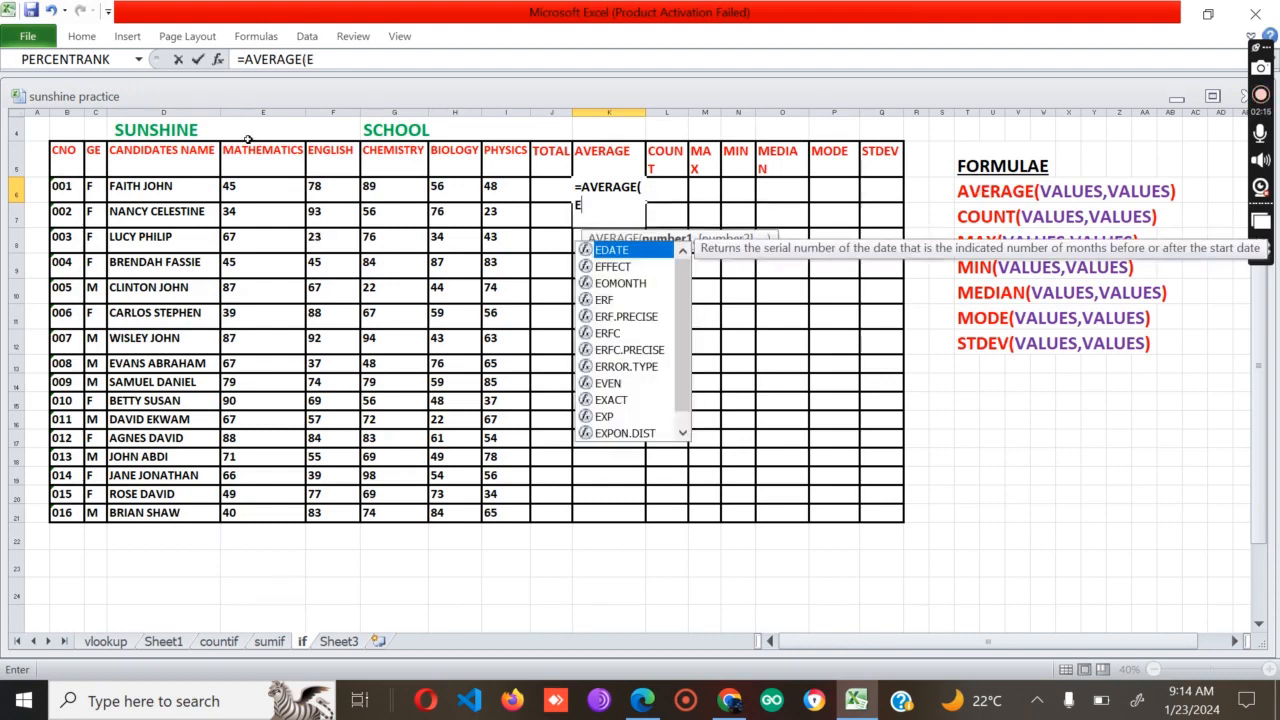
pyautogui.write('6')
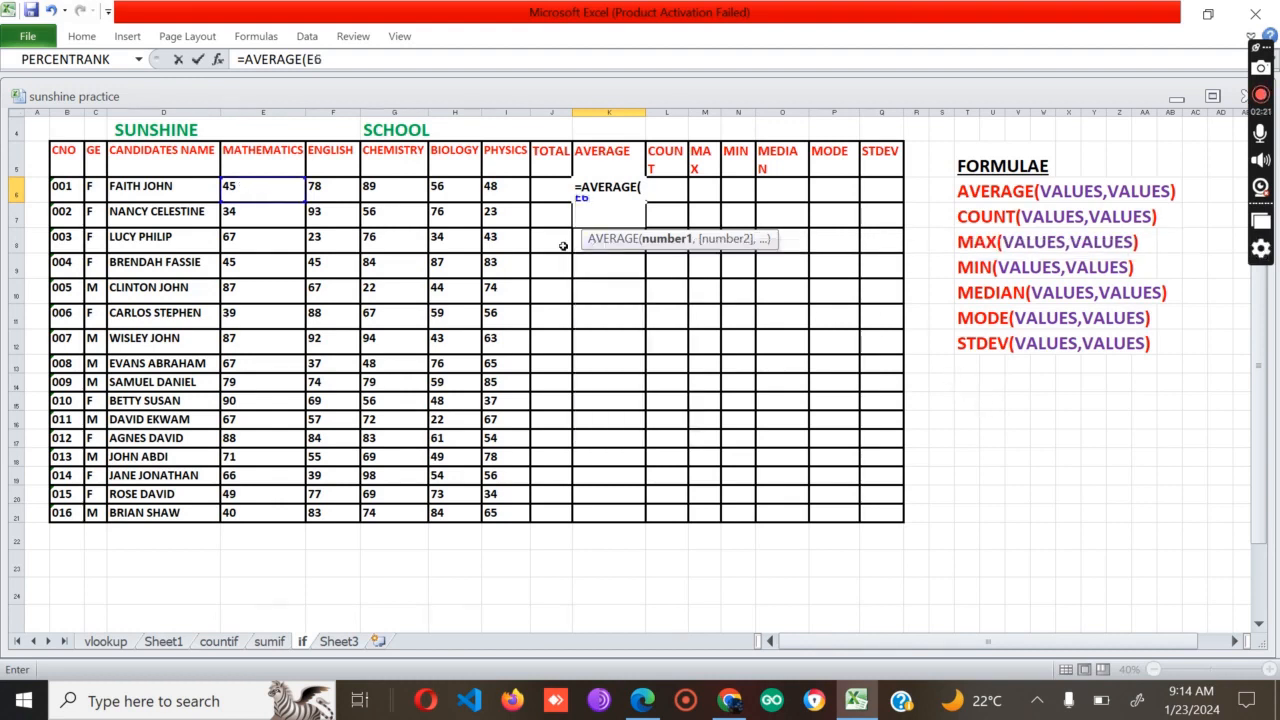
pyautogui.write(':I')
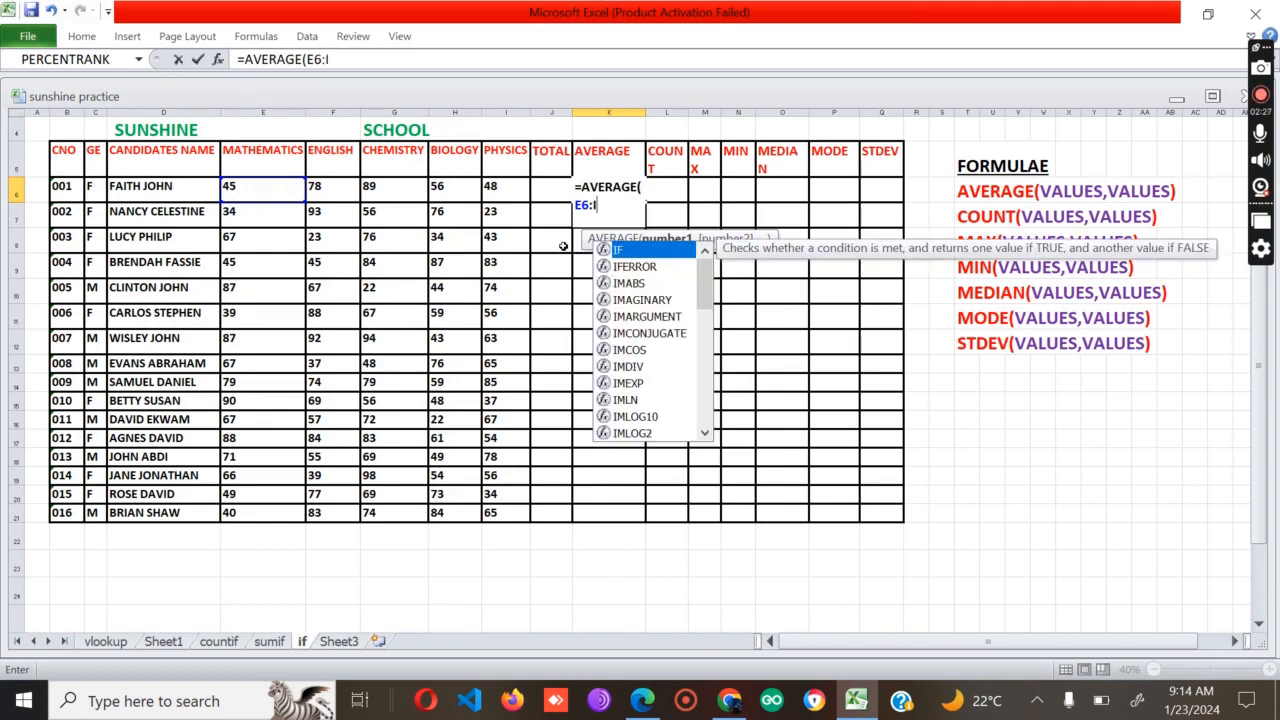
pyautogui.write('6')
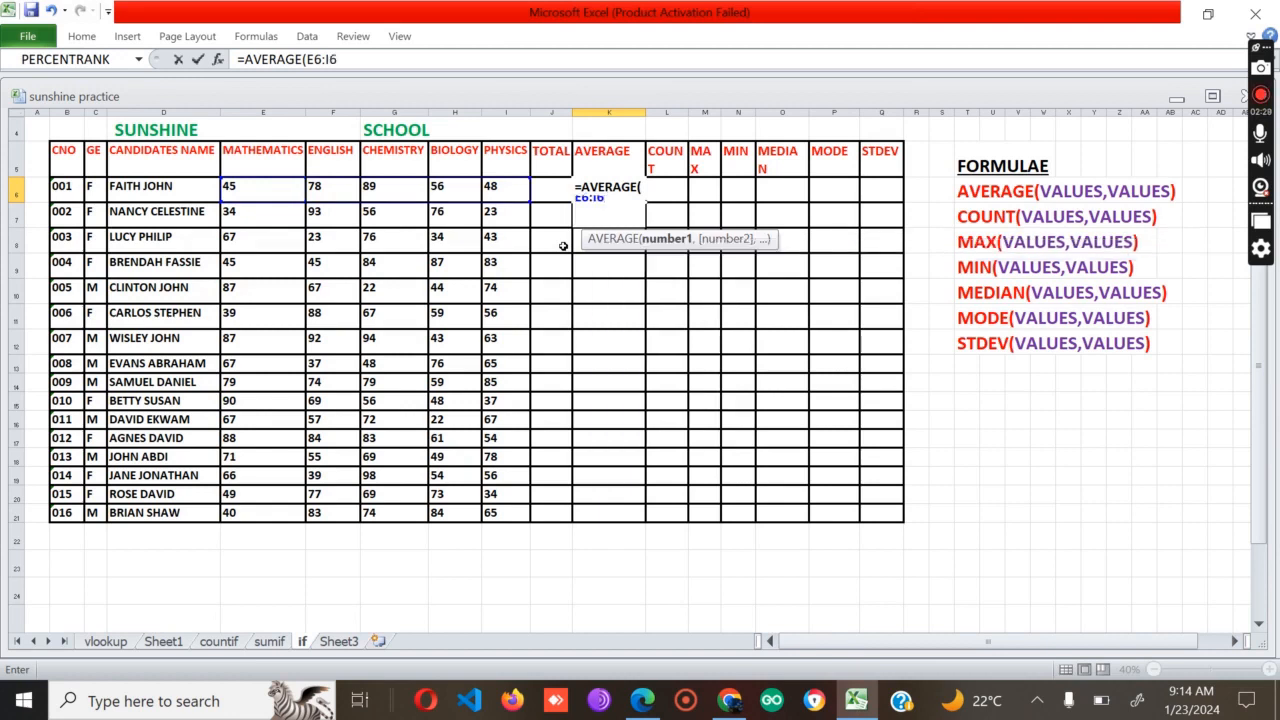
pyautogui.write(')')
pyautogui.press('Return')
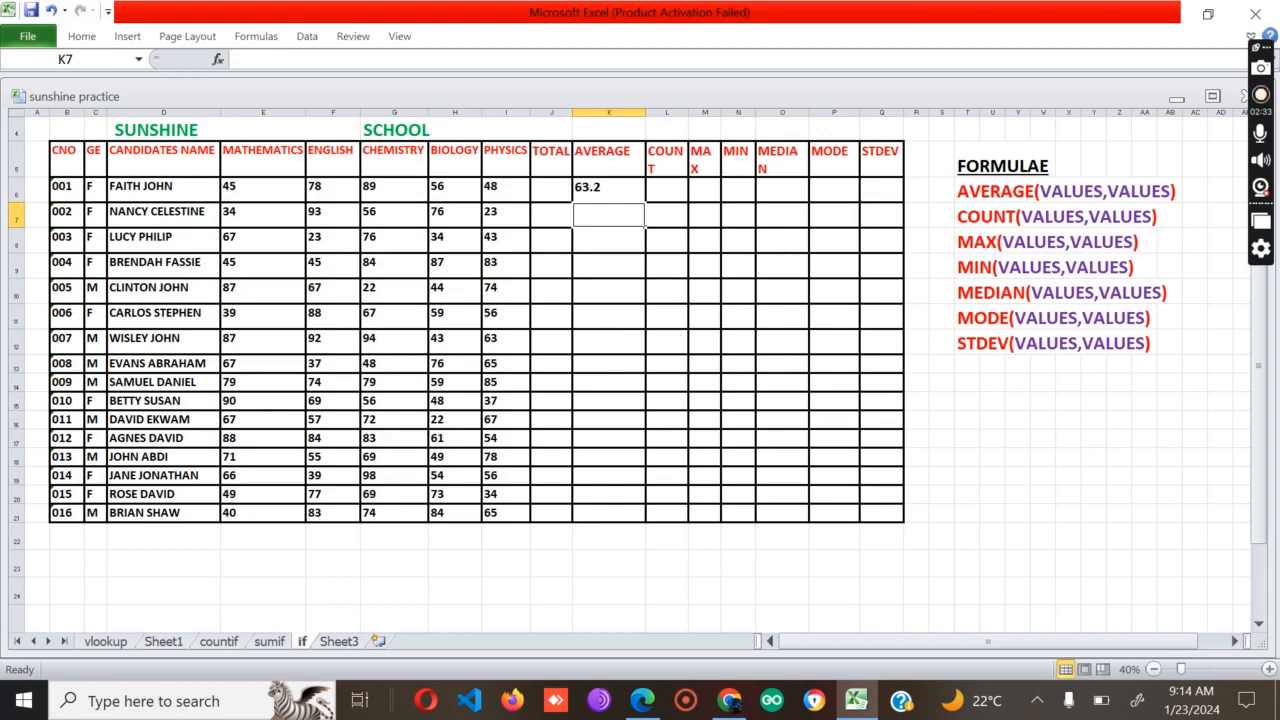
# Step: Fill the AVERAGE formula from K6 down through the last candidate's row, K21
pyautogui.click(600, 187)
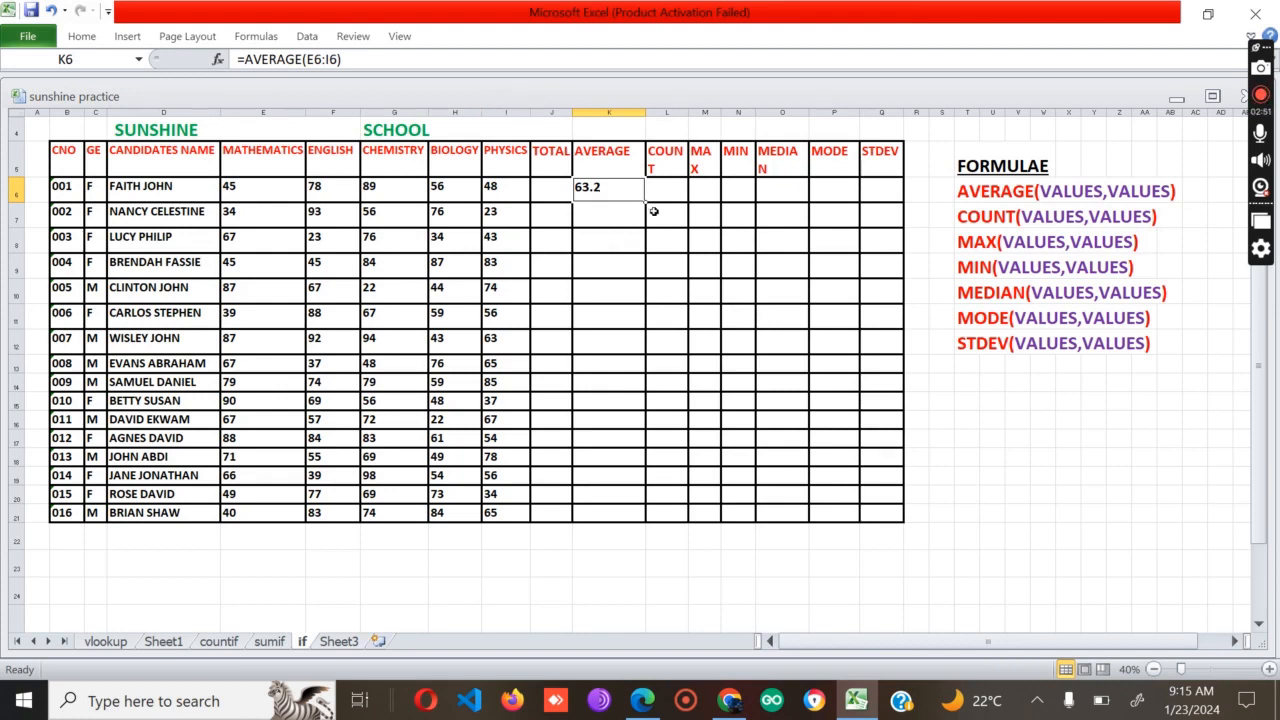
pyautogui.moveTo(645, 199); pyautogui.dragTo(640, 502)
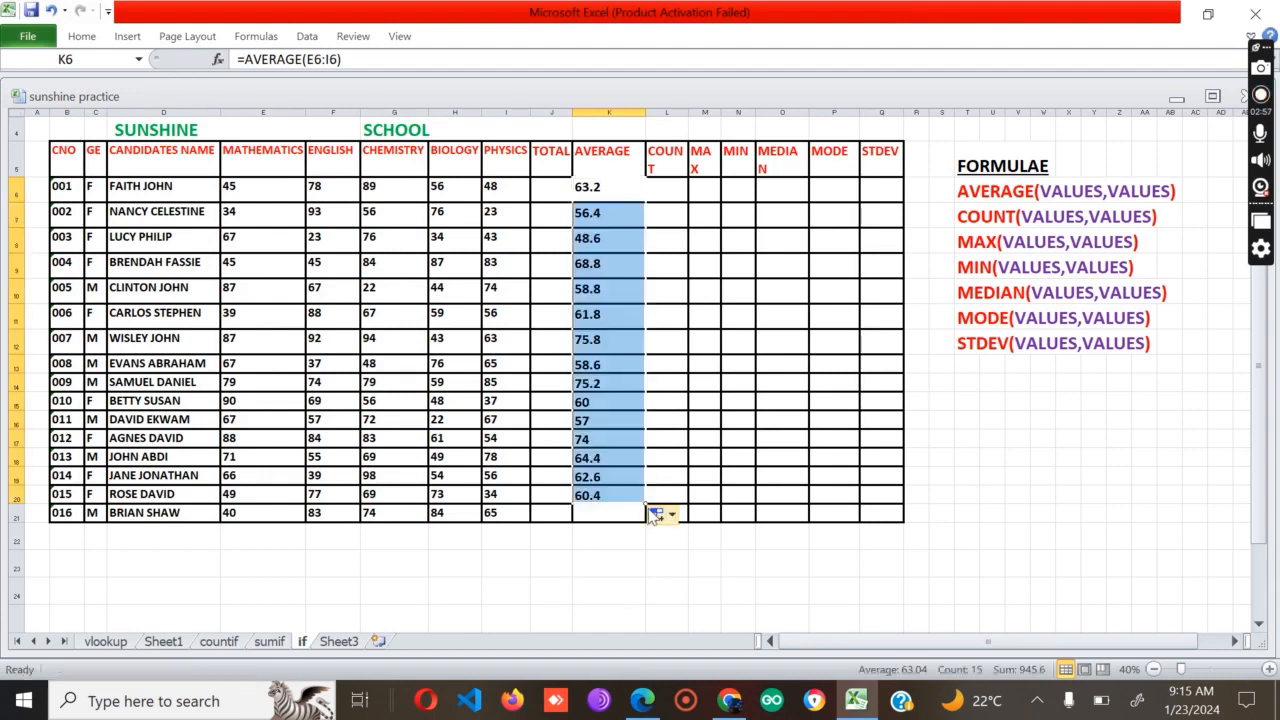
pyautogui.click(656, 567)
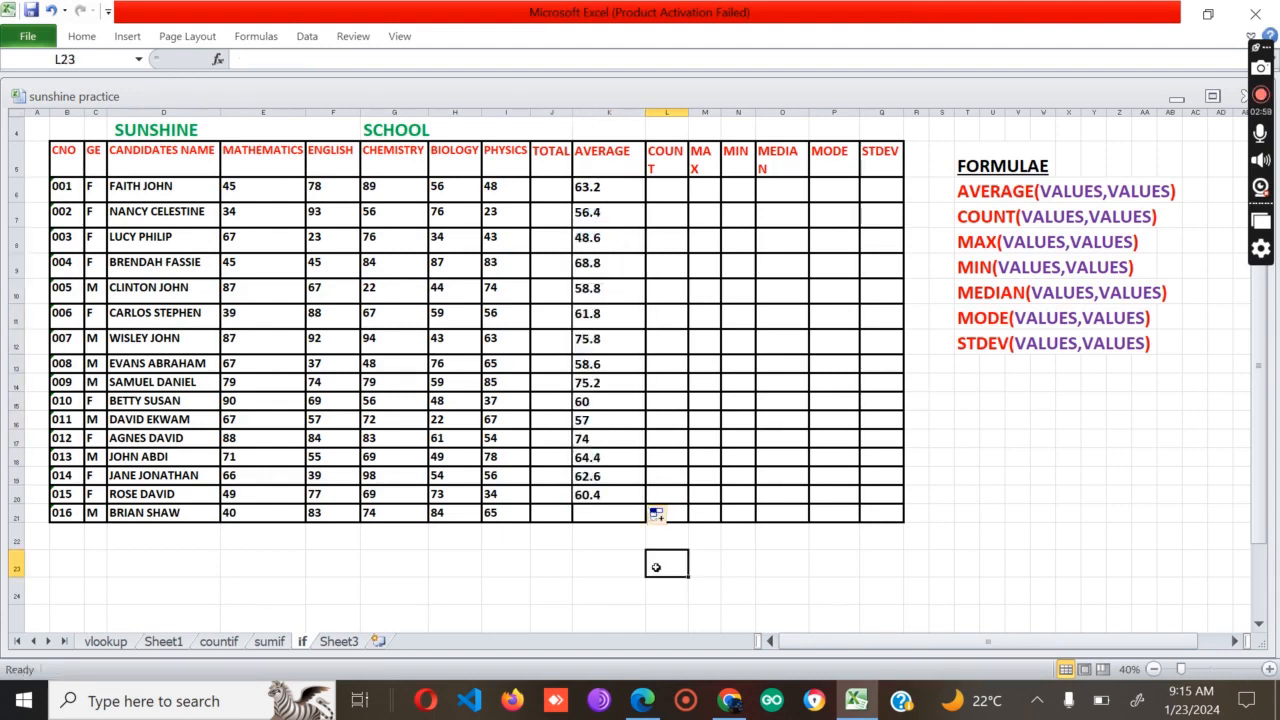
pyautogui.click(628, 494)
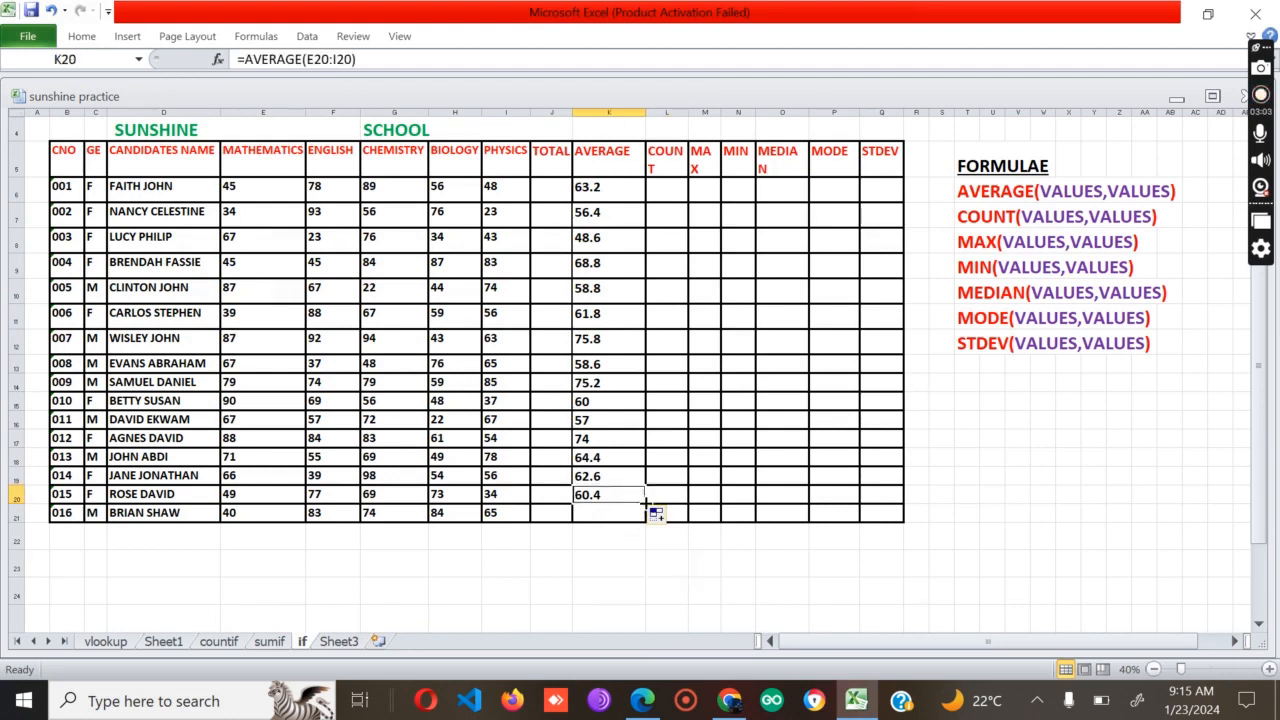
pyautogui.moveTo(646, 504); pyautogui.dragTo(648, 519)
pyautogui.click(705, 563)
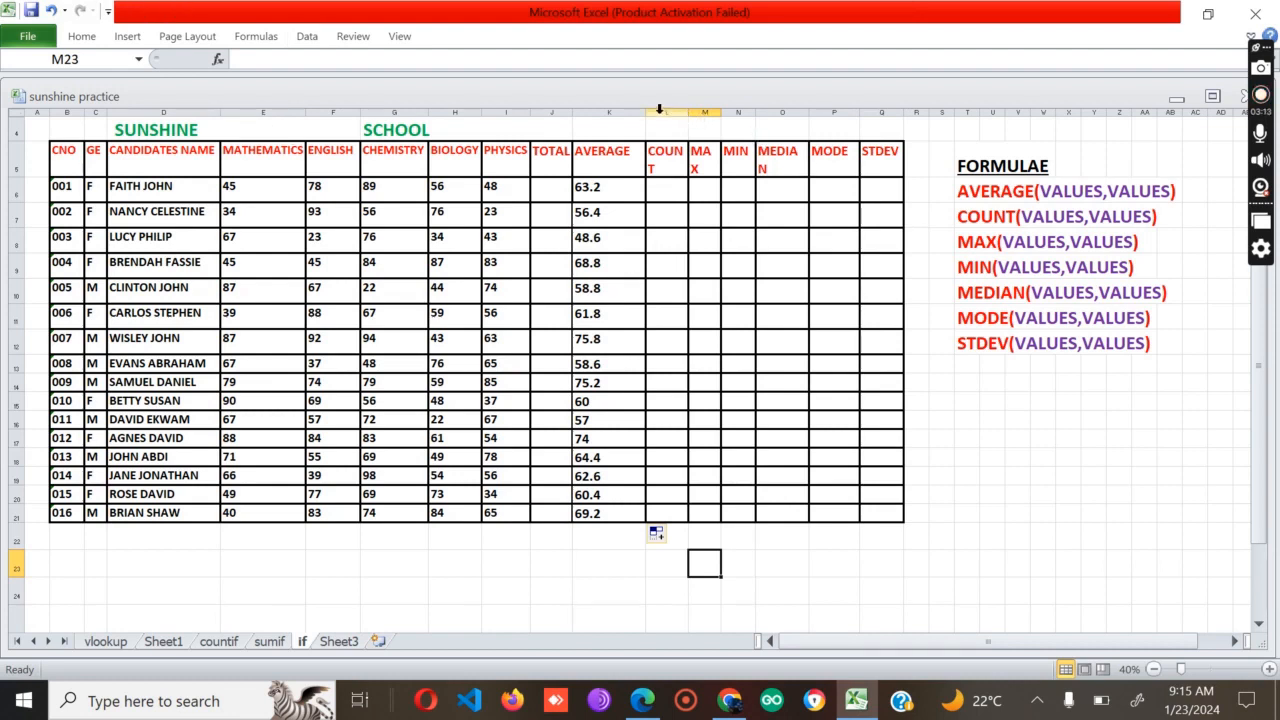
# Step: Narrow the AVERAGE column, widen the COUNT column, and enter =COUNT(E6:I6) in L6 for the first candidate
pyautogui.moveTo(646, 112); pyautogui.dragTo(682, 110)
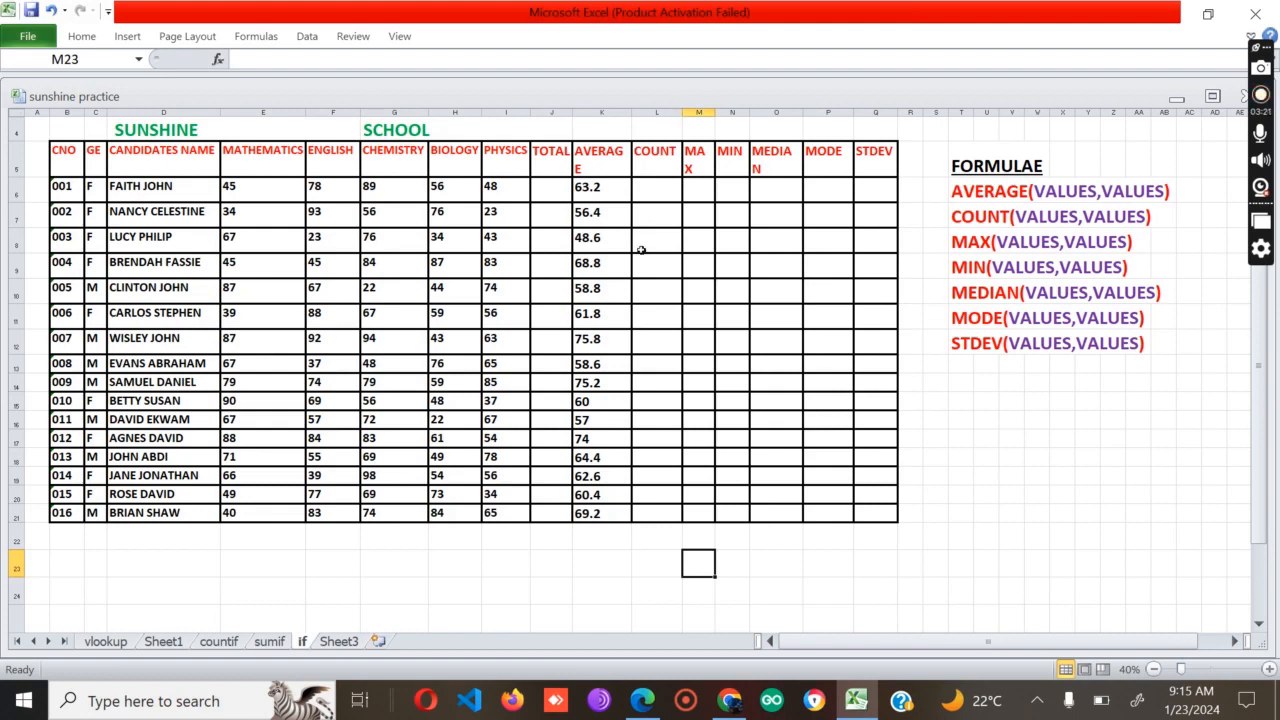
pyautogui.click(646, 187)
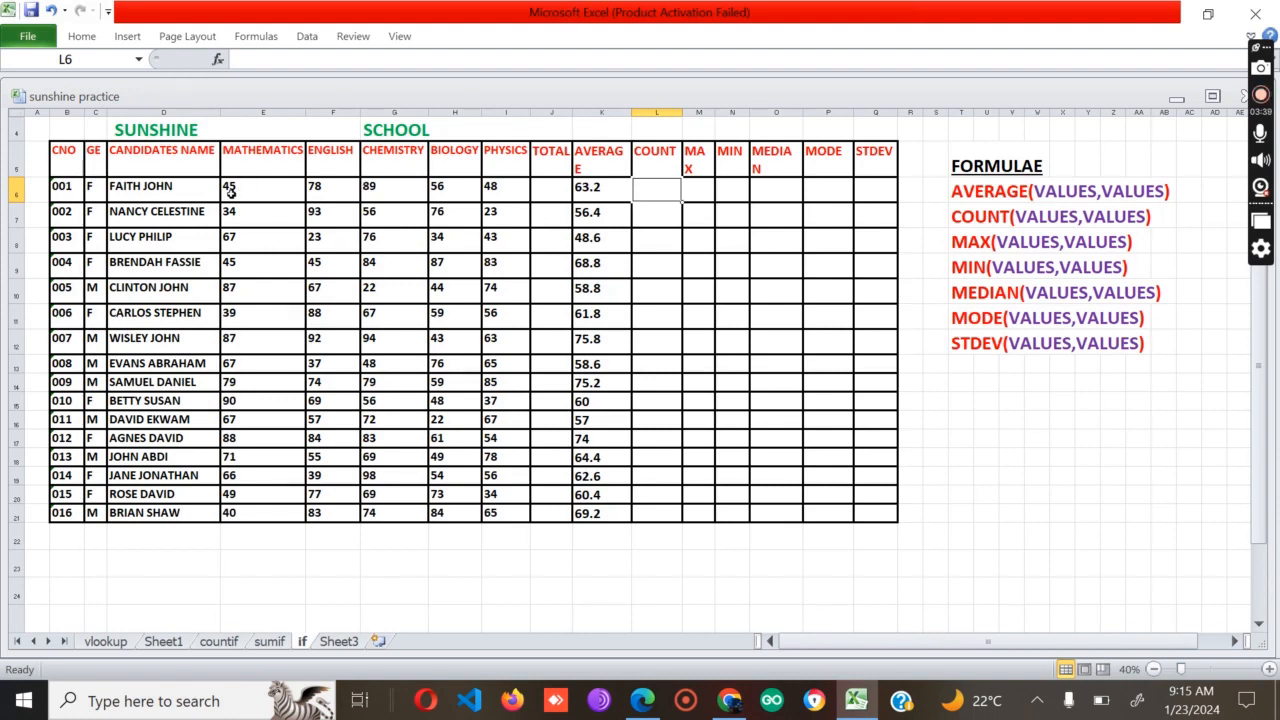
pyautogui.moveTo(229, 192); pyautogui.dragTo(514, 198)
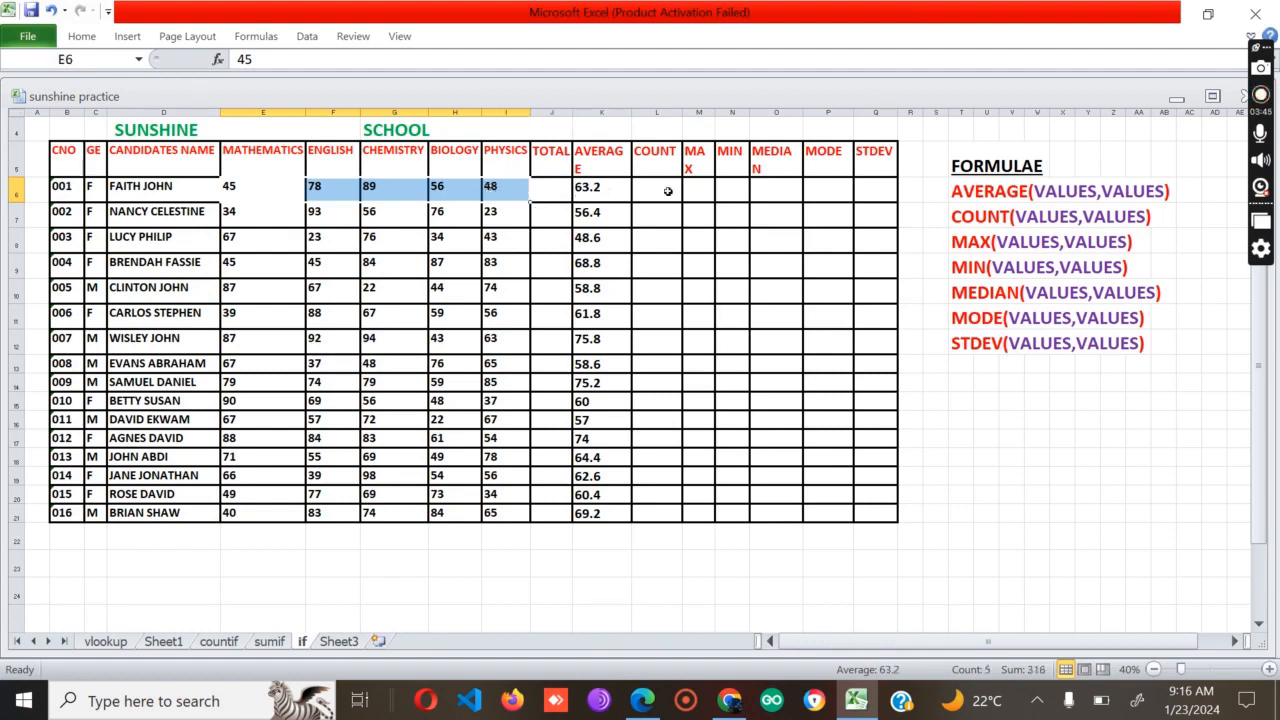
pyautogui.click(668, 191)
pyautogui.write('=')
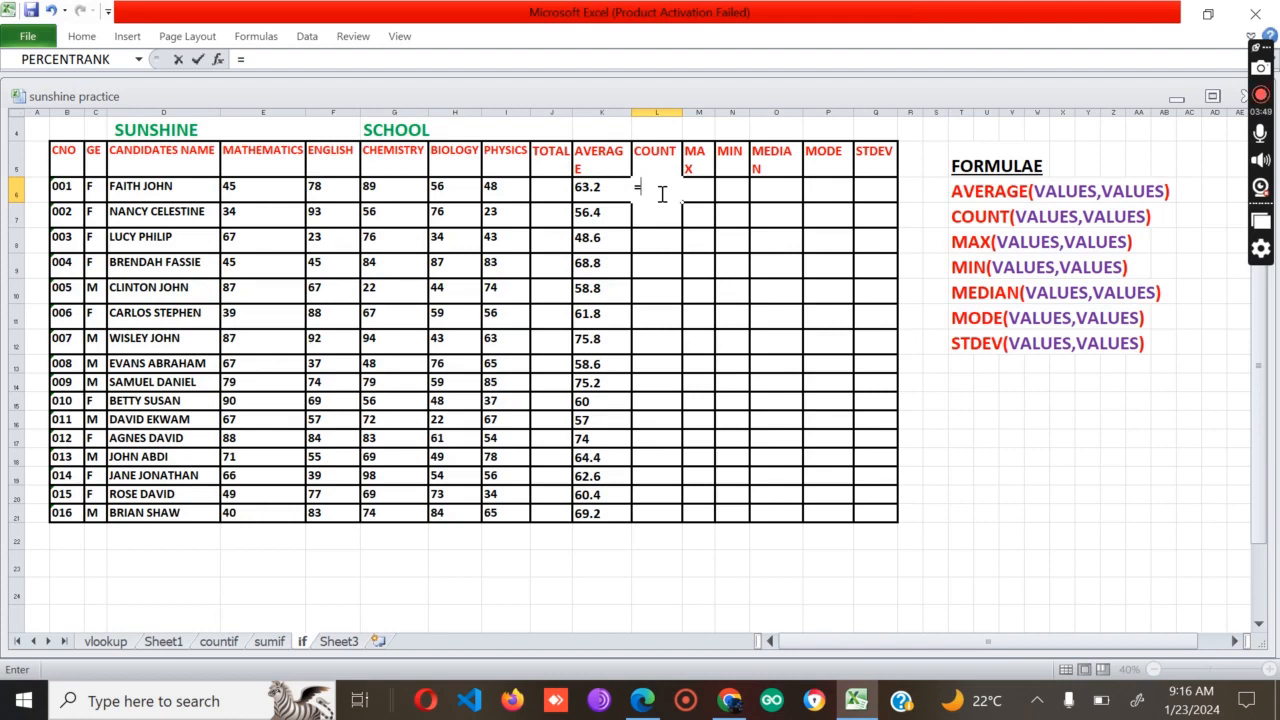
pyautogui.write('COUNT')
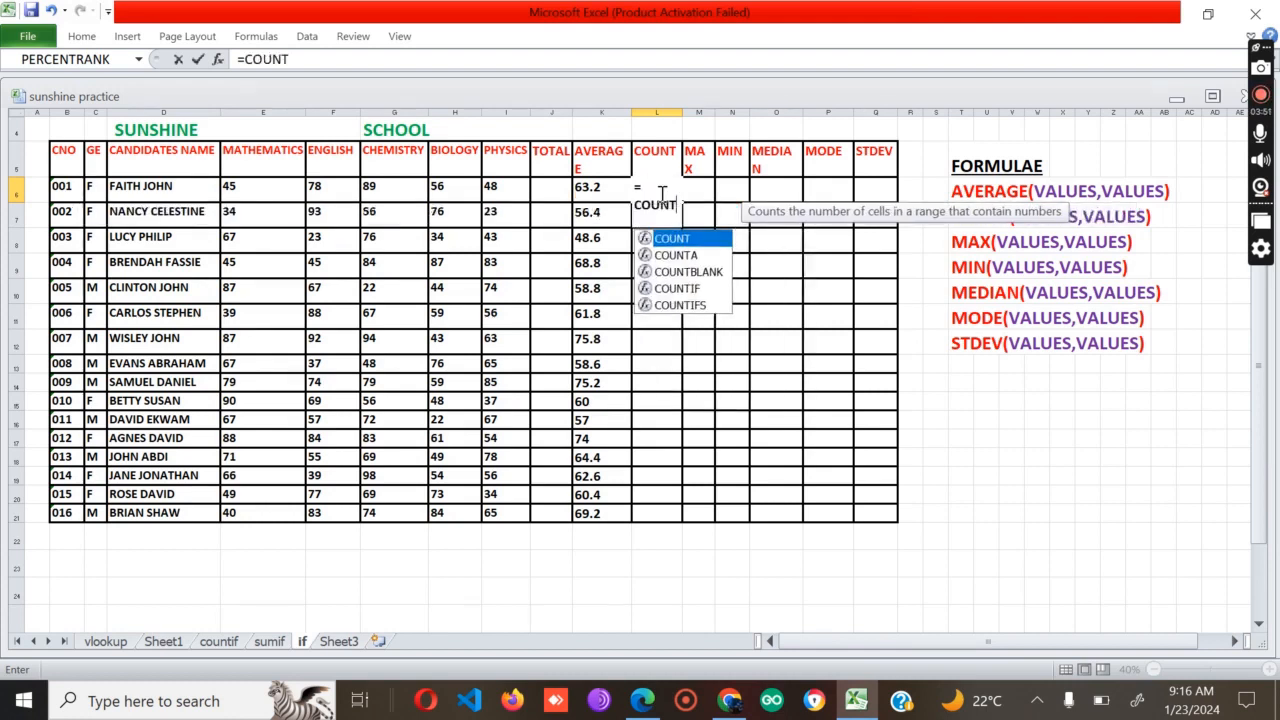
pyautogui.write('(')
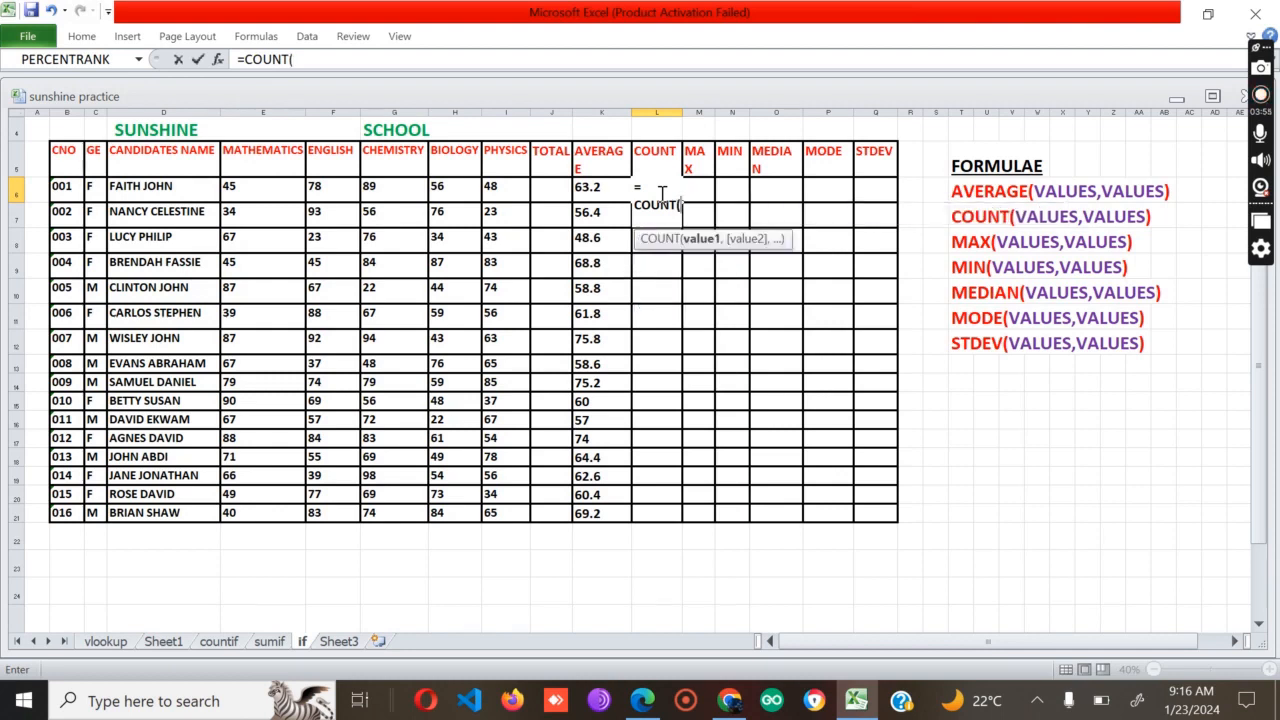
pyautogui.write('E6')
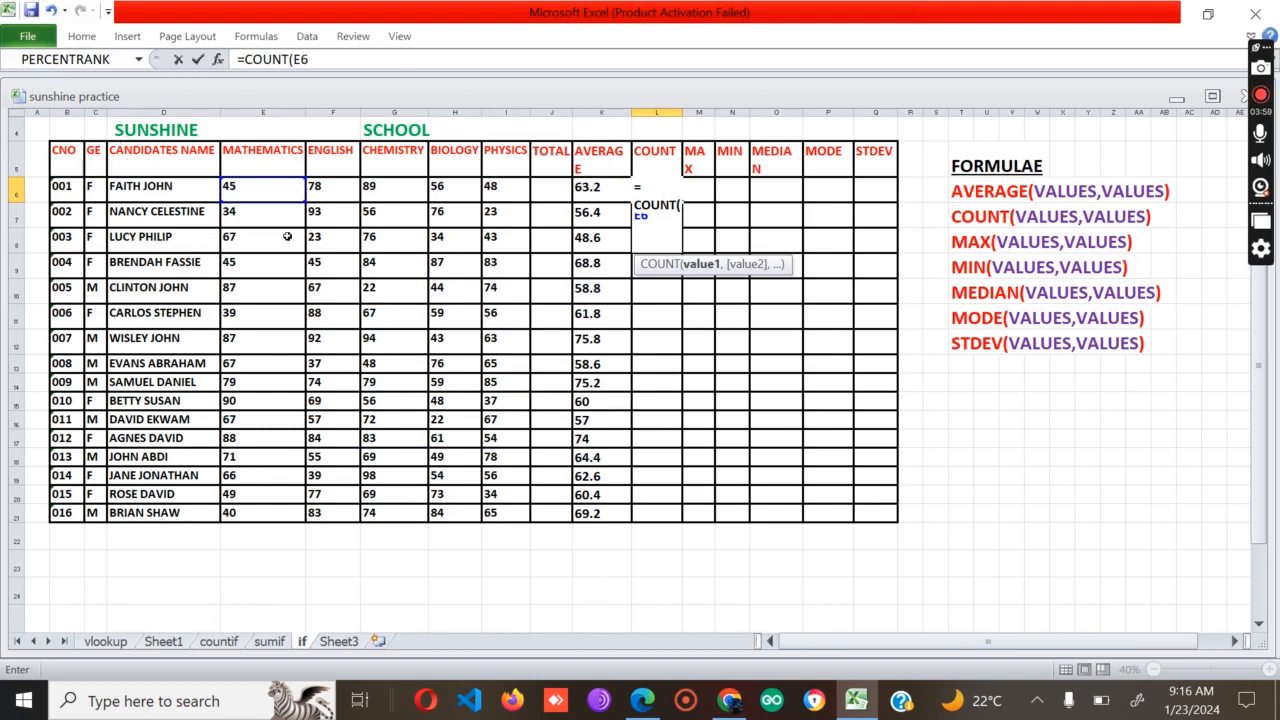
pyautogui.moveTo(302, 200); pyautogui.dragTo(516, 194)
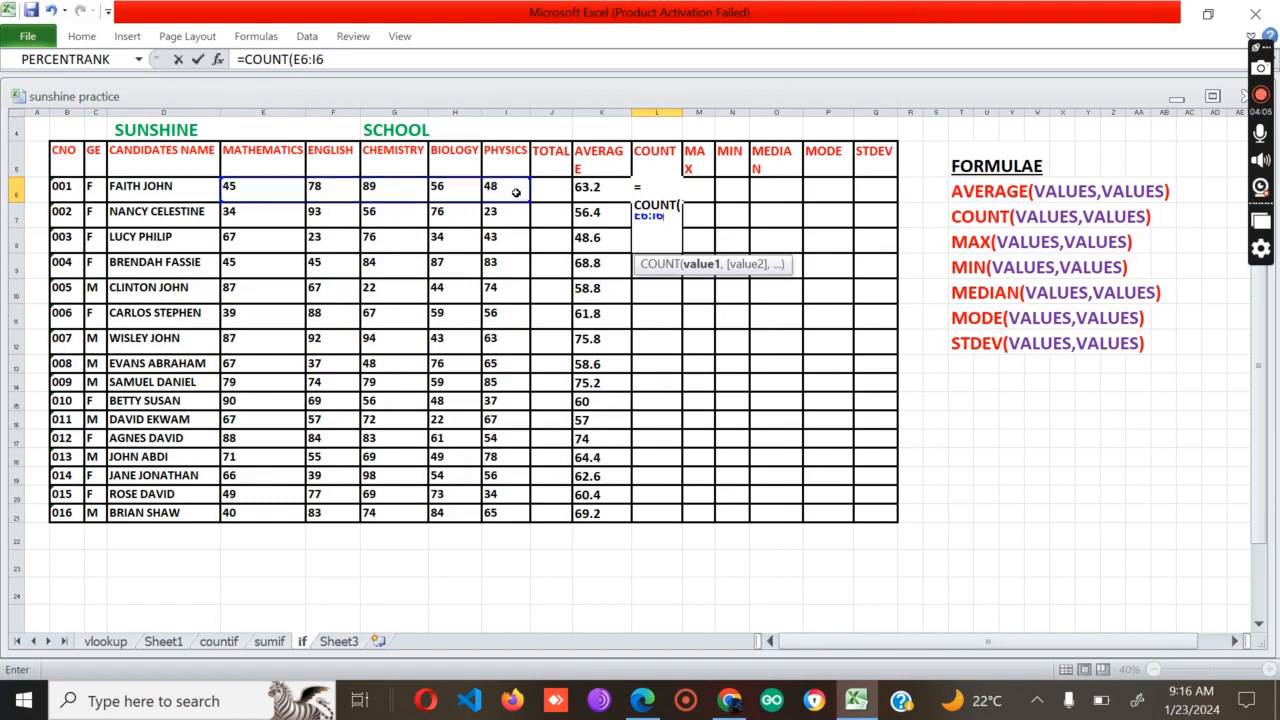
pyautogui.write(')')
pyautogui.press('Return')
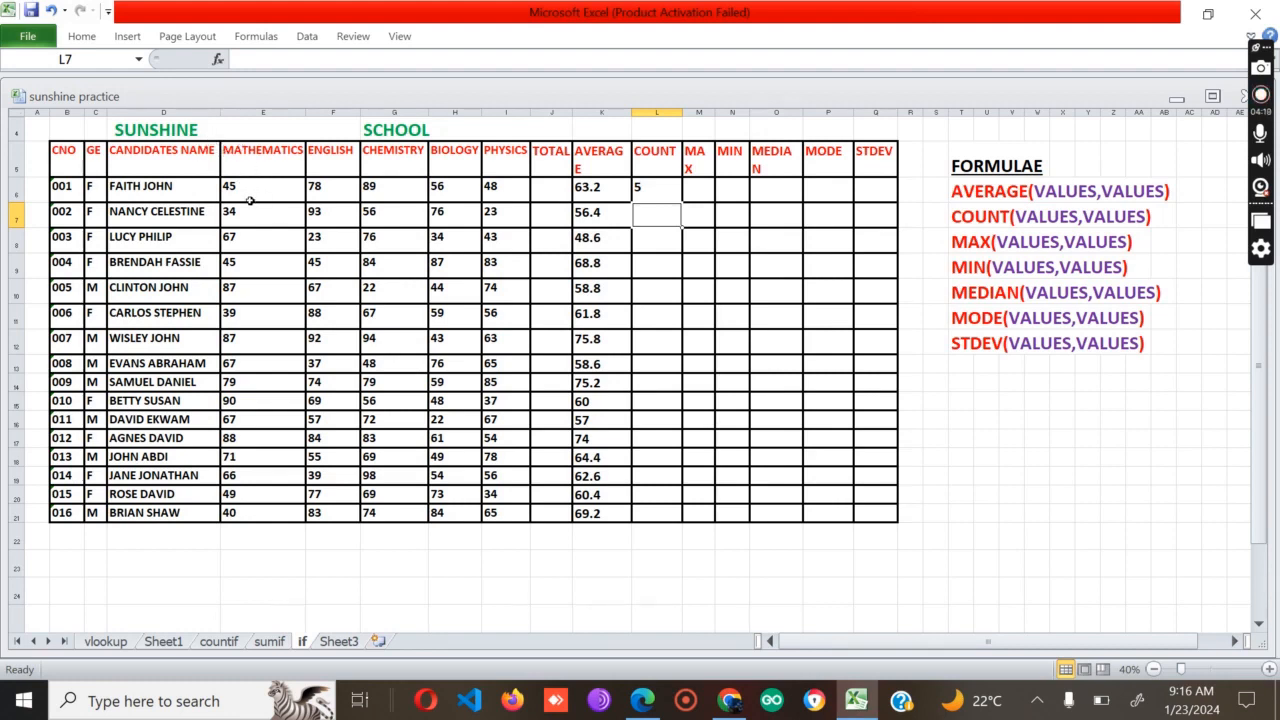
# Step: Fill the COUNT formula from L6 down through the last candidate's row, L21
pyautogui.click(657, 191)
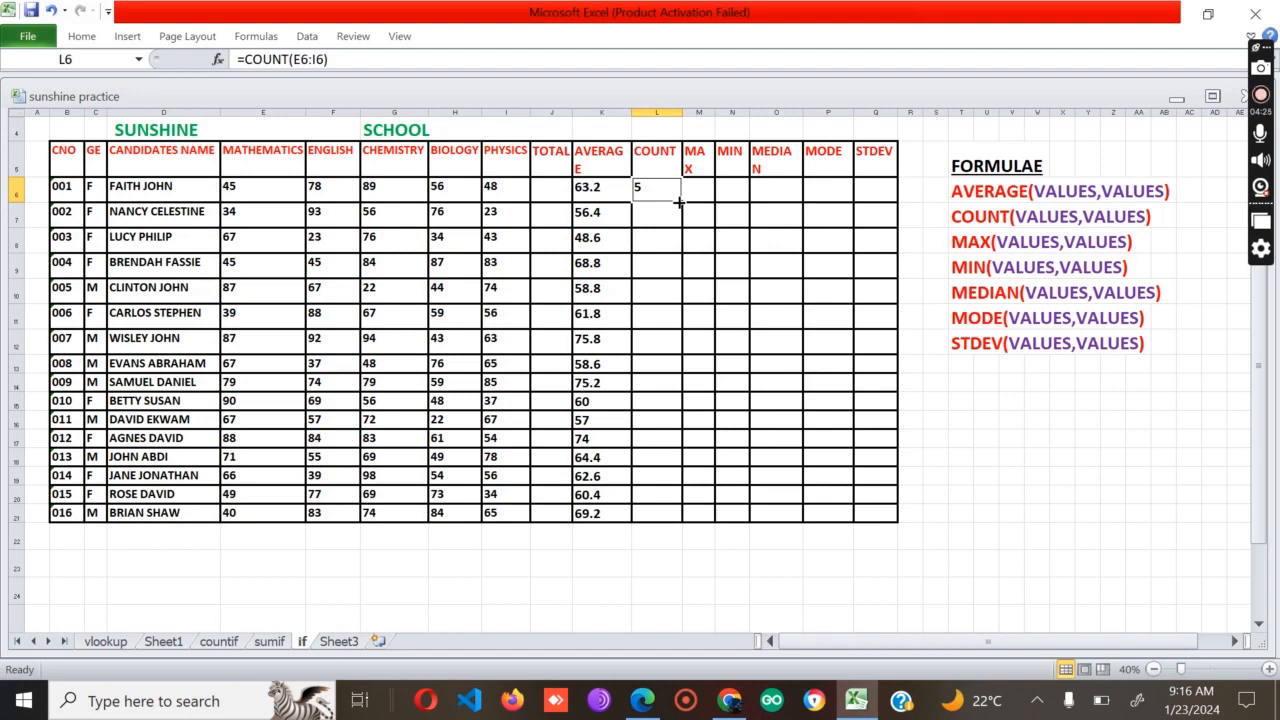
pyautogui.moveTo(679, 202); pyautogui.dragTo(688, 518)
pyautogui.click(884, 562)
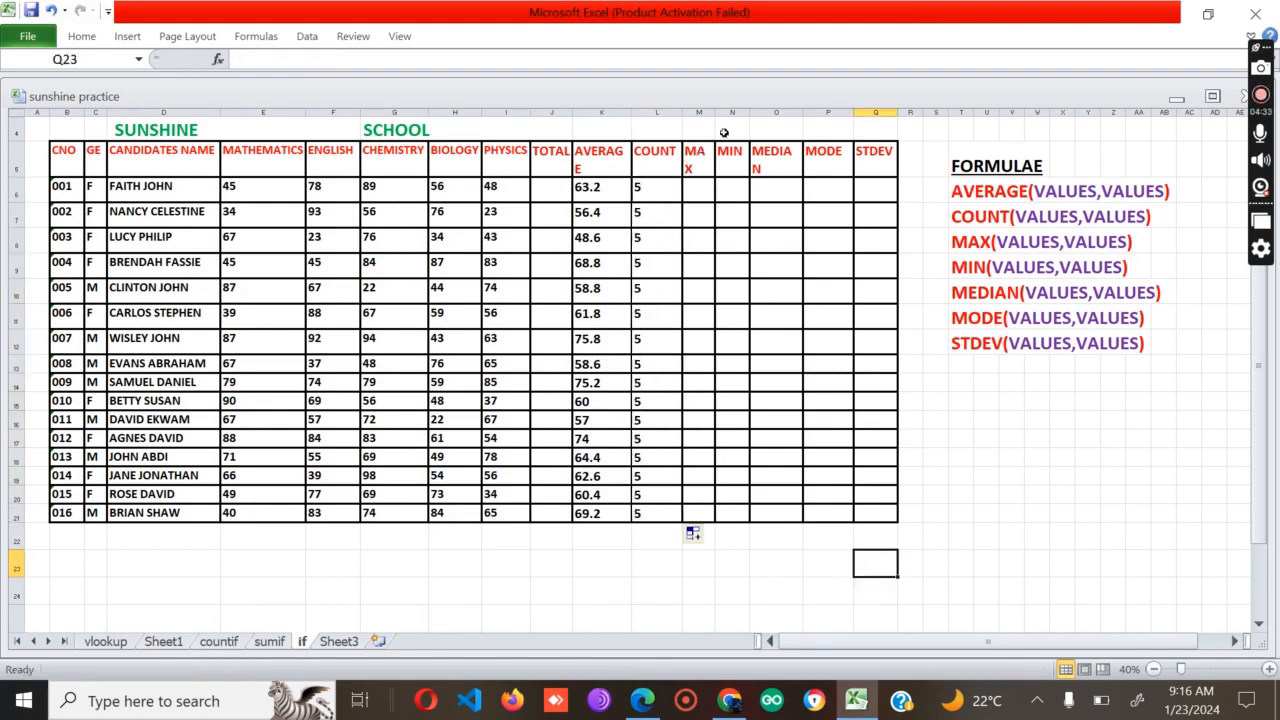
# Step: Widen the MAX and MEDIAN columns so that each header fits on one line
pyautogui.moveTo(712, 113); pyautogui.dragTo(727, 108)
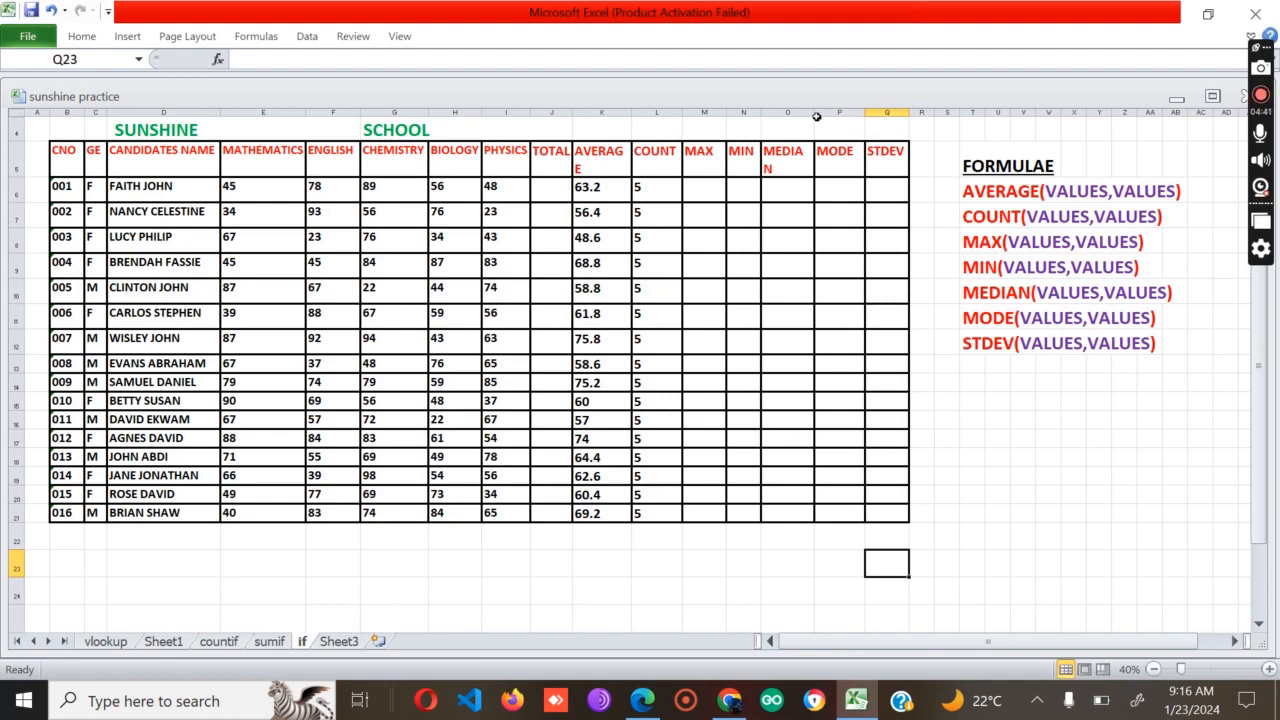
pyautogui.moveTo(815, 110); pyautogui.dragTo(827, 110)
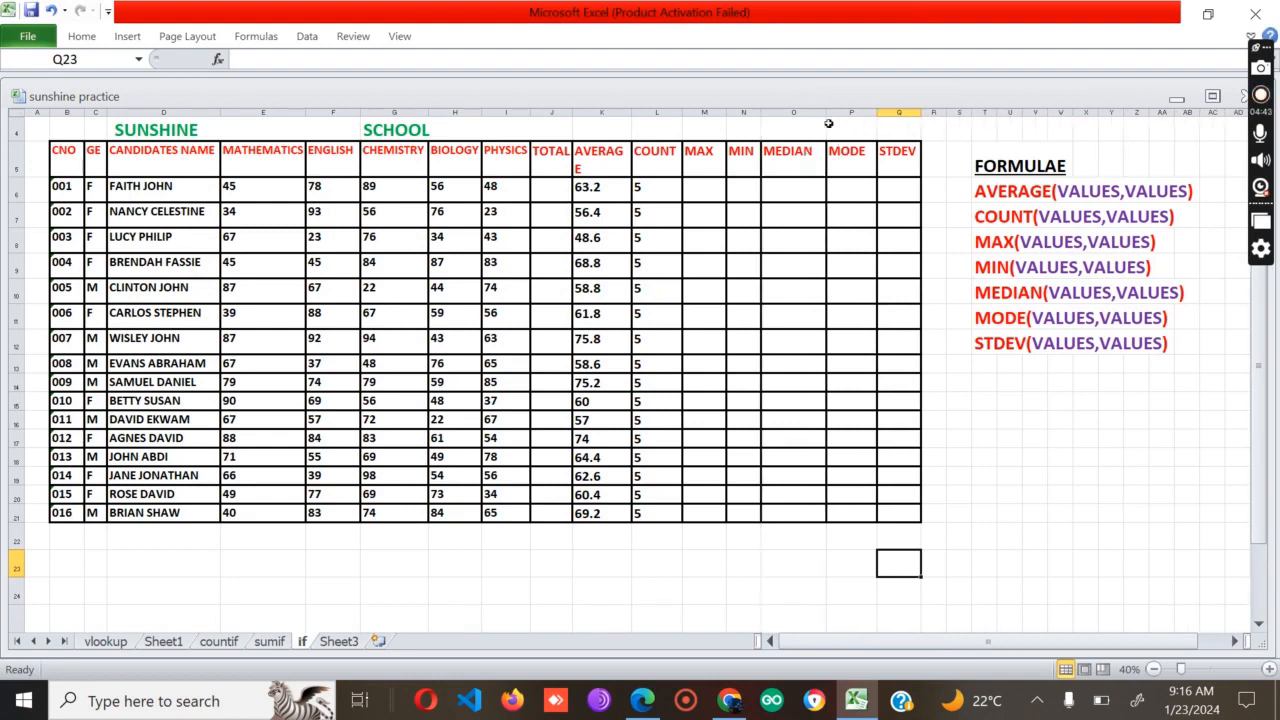
# Step: Enter =MAX(E6:I6) in M6 to get the first candidate's highest mark
pyautogui.click(705, 190)
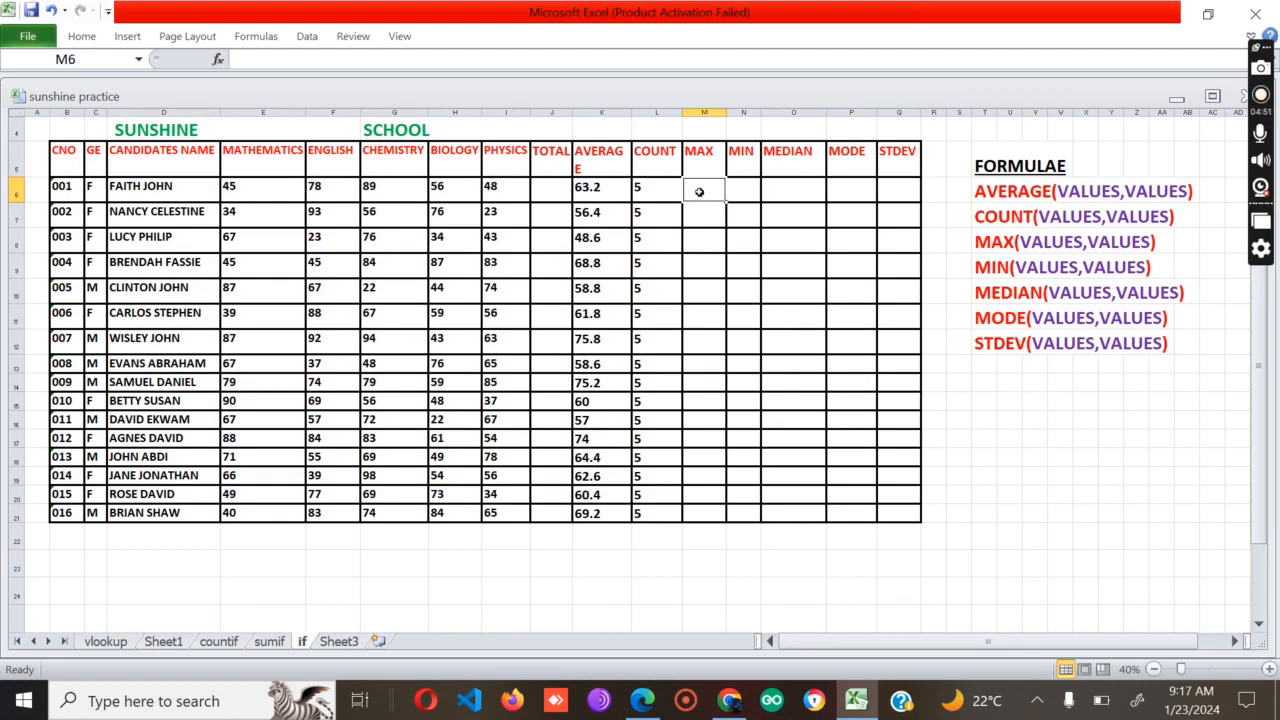
pyautogui.doubleClick(710, 198)
pyautogui.write('=')
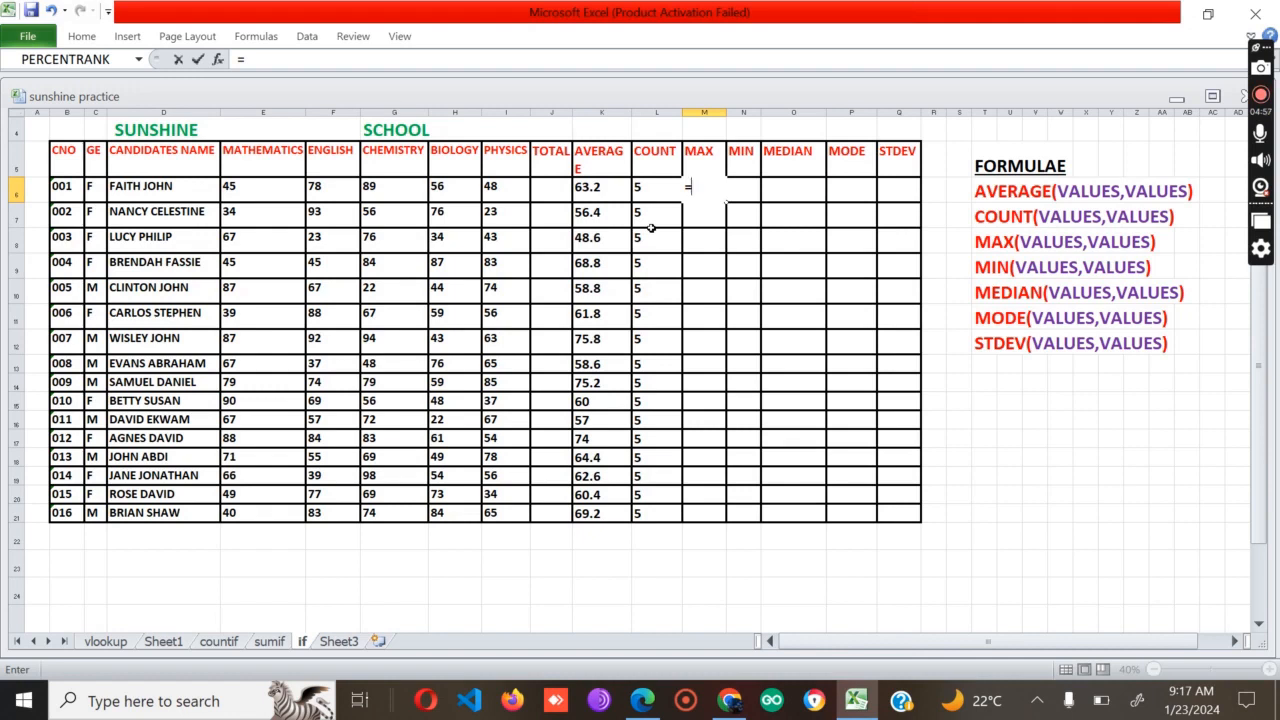
pyautogui.write('MAX')
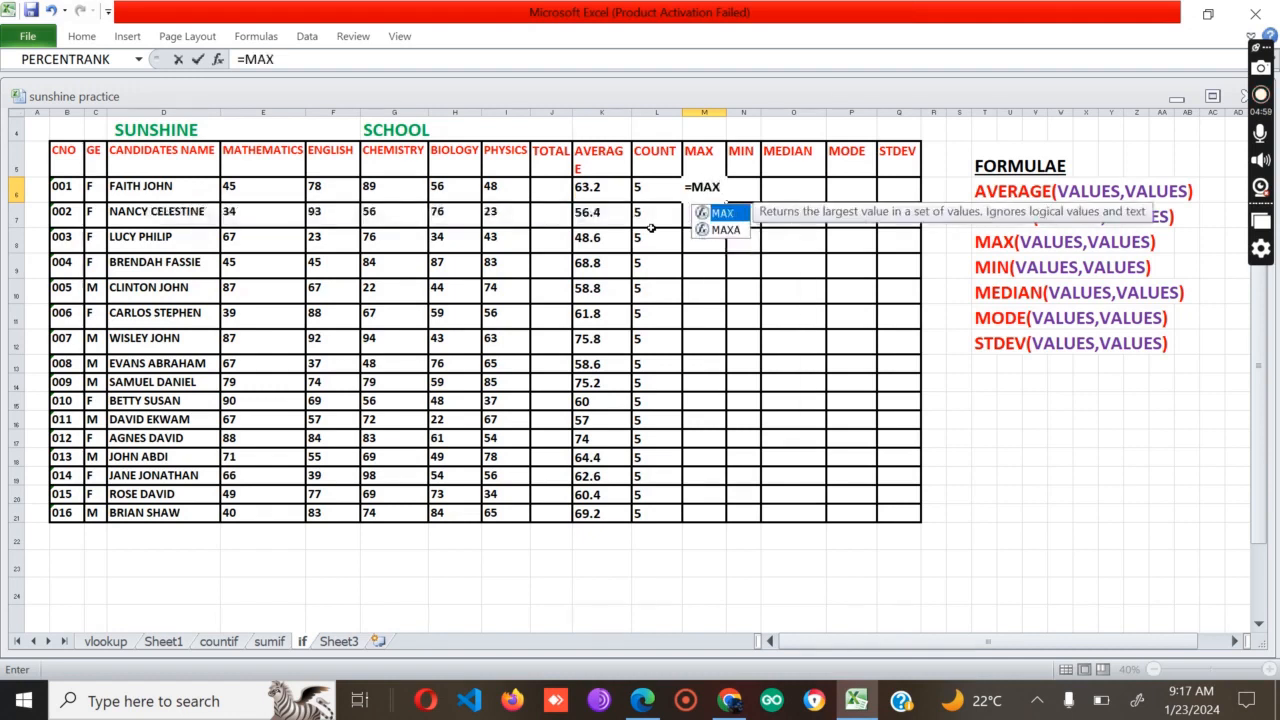
pyautogui.write('(')
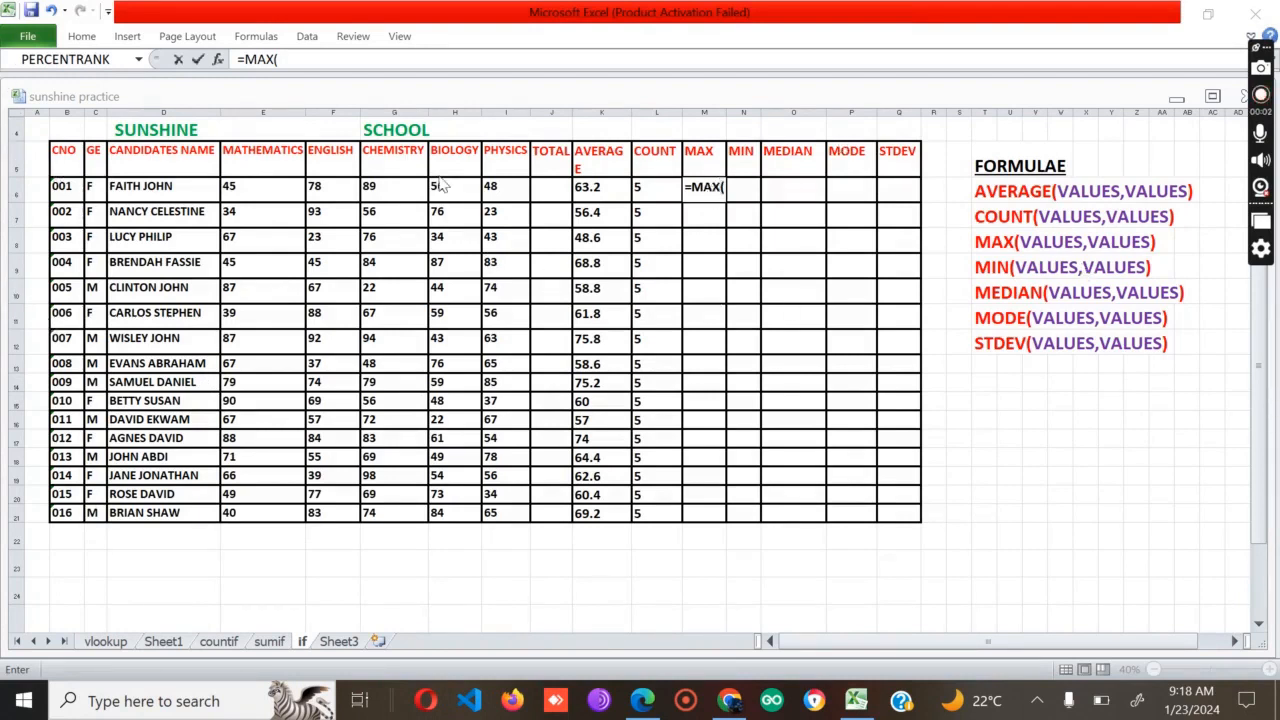
pyautogui.click(314, 59)
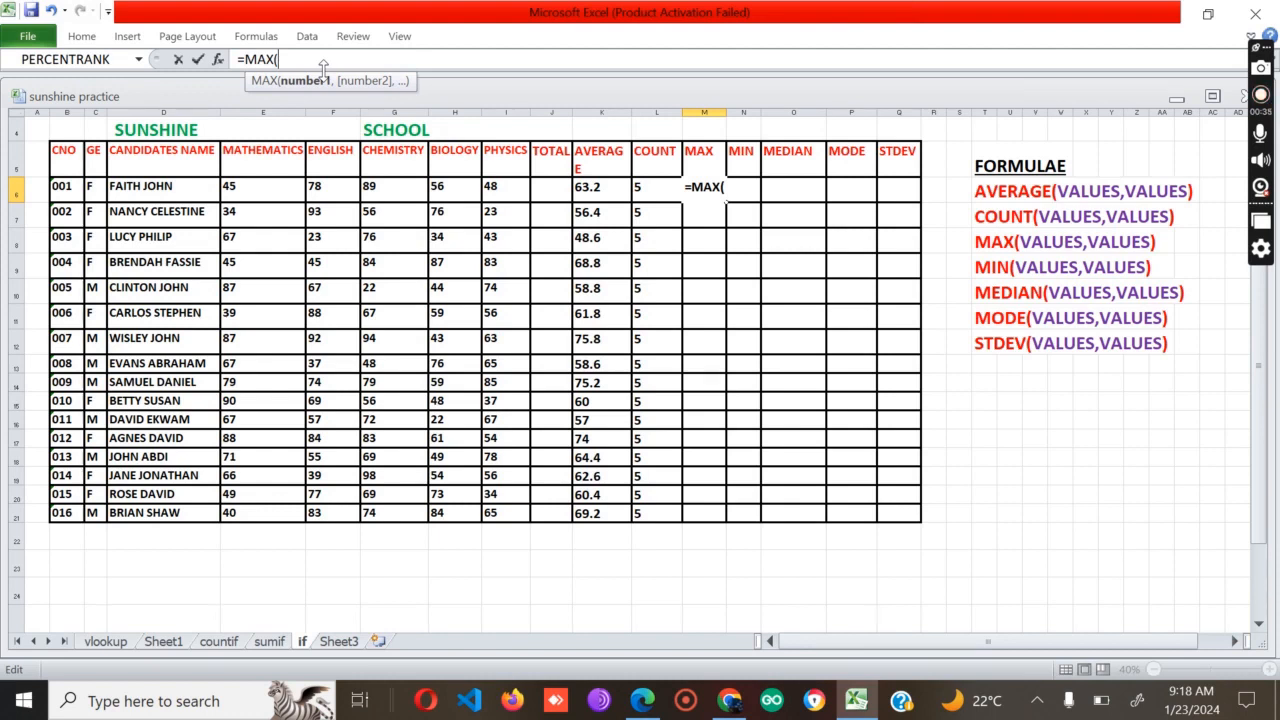
pyautogui.write('E')
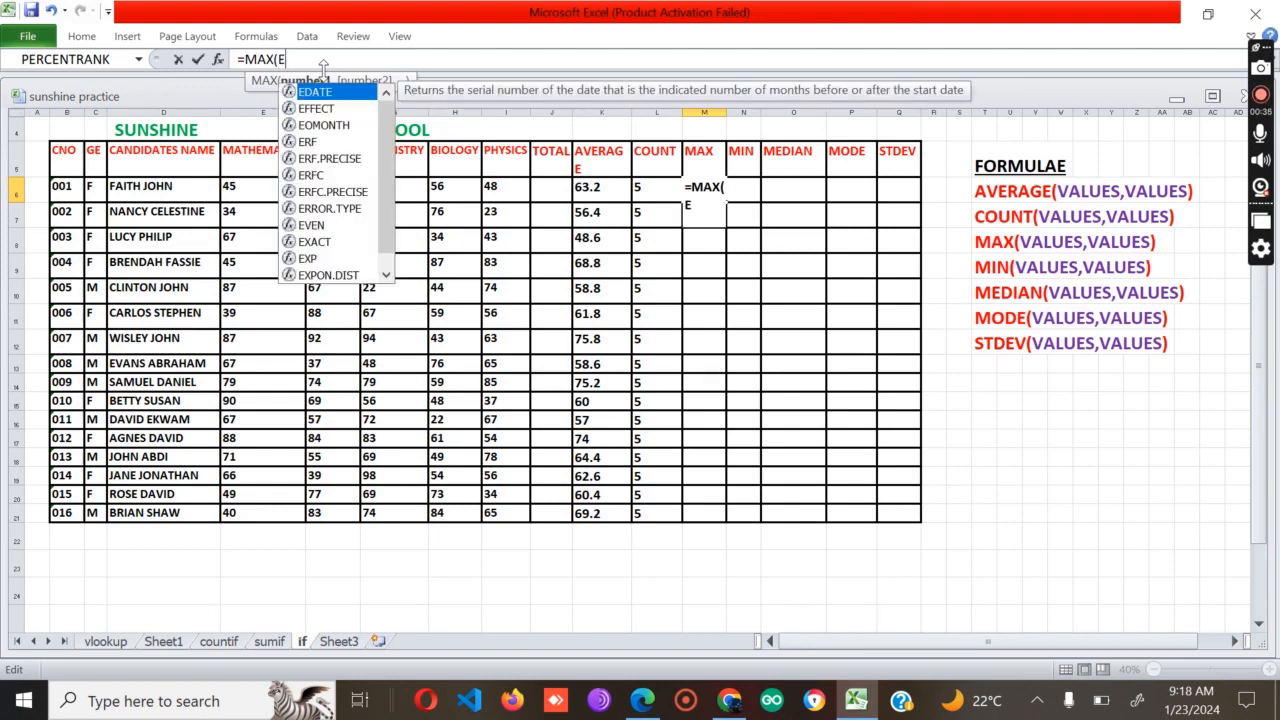
pyautogui.write('6')
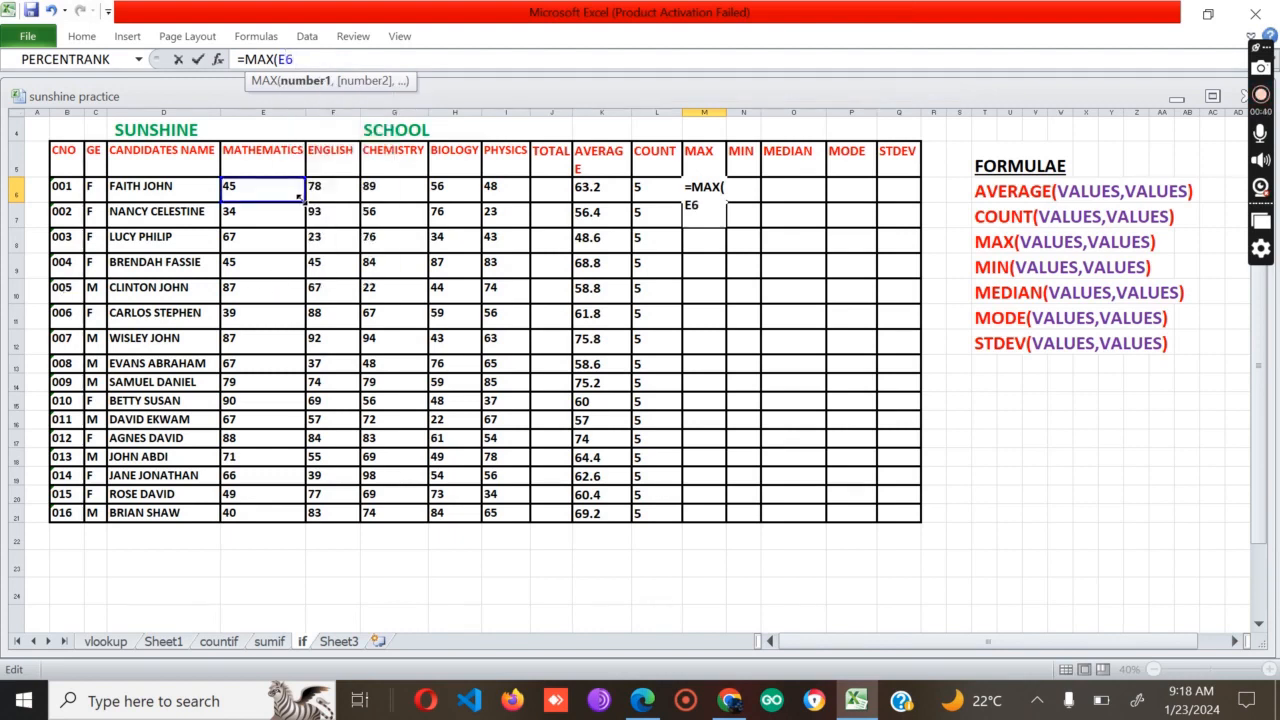
pyautogui.moveTo(298, 197); pyautogui.dragTo(515, 190)
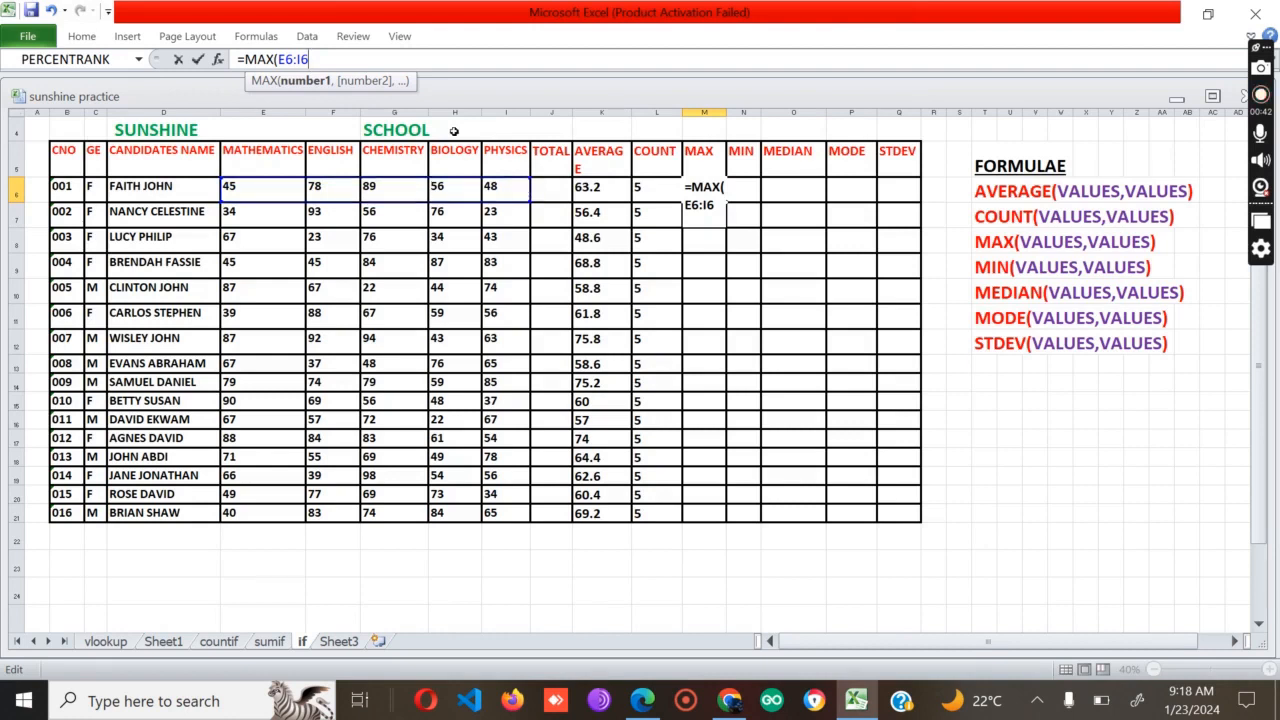
pyautogui.write(')')
pyautogui.press('Return')
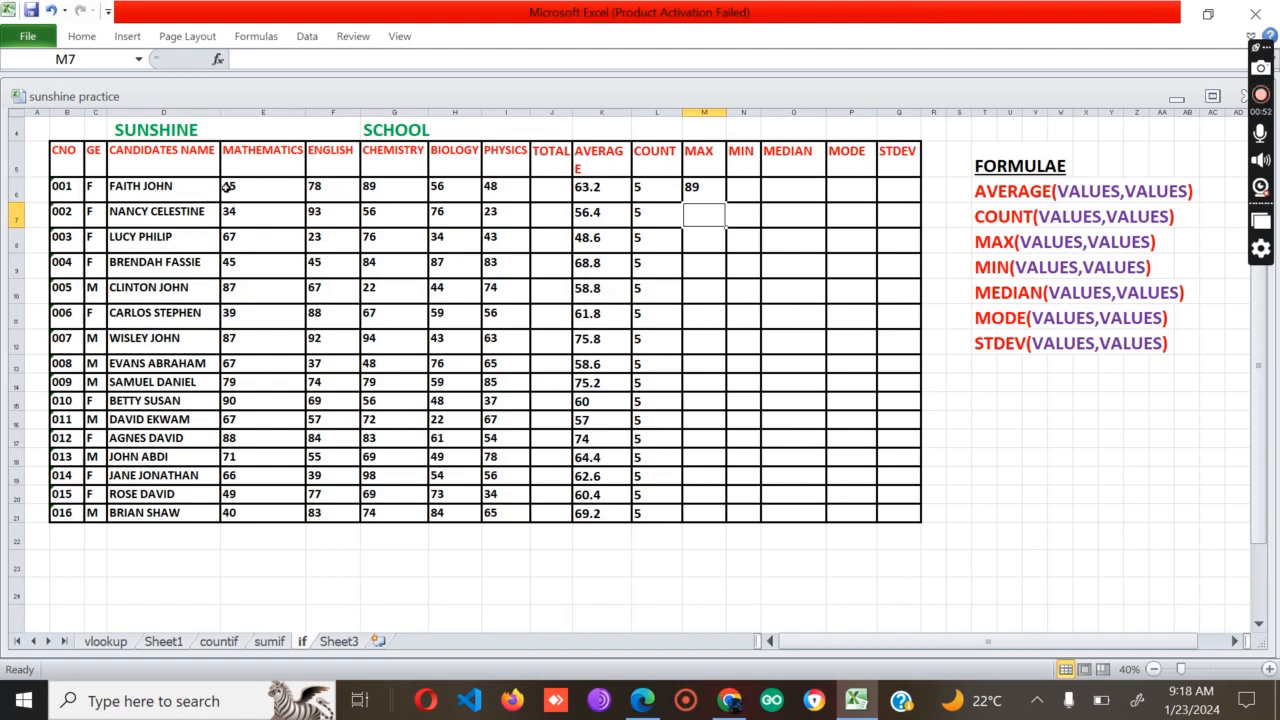
# Step: Fill the MAX formula from M6 down through the last candidate's row, M21
pyautogui.moveTo(225, 189); pyautogui.dragTo(494, 186)
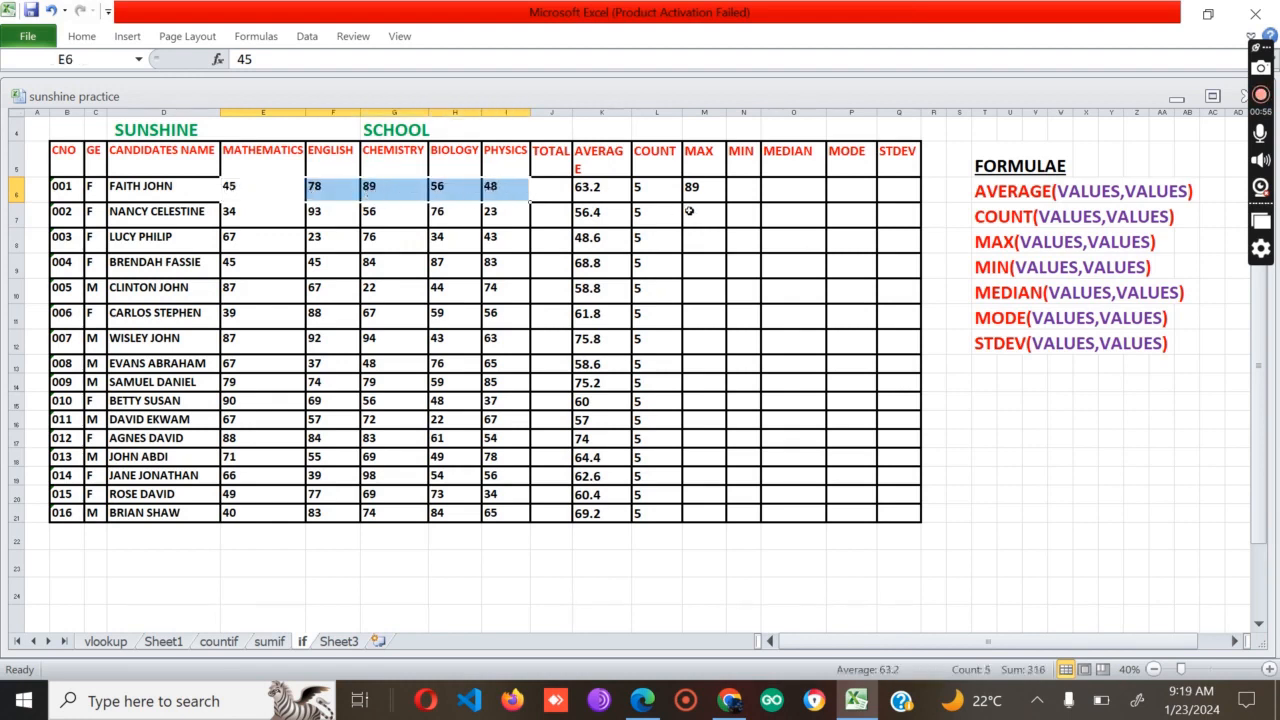
pyautogui.click(719, 197)
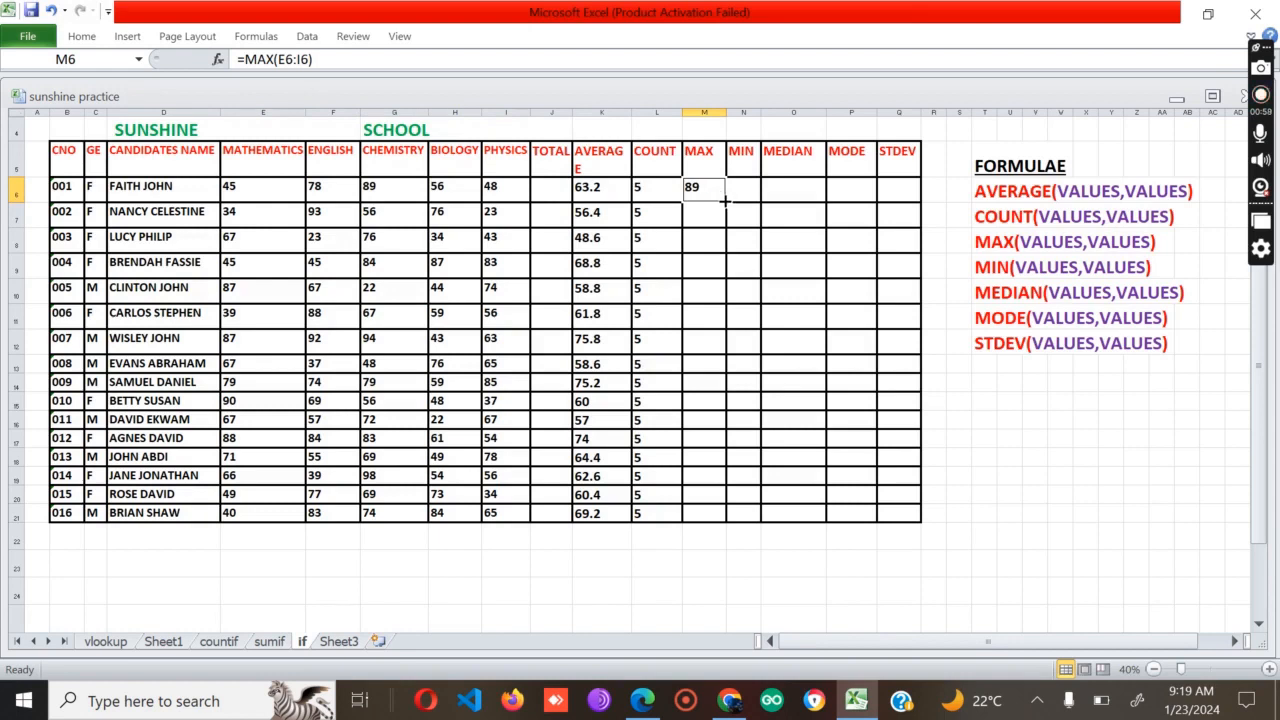
pyautogui.moveTo(726, 200); pyautogui.dragTo(729, 521)
# Step: Enter =MIN(E6:I6) in N6 for the first candidate and fill it down through the last candidate's row, N21
pyautogui.click(751, 190)
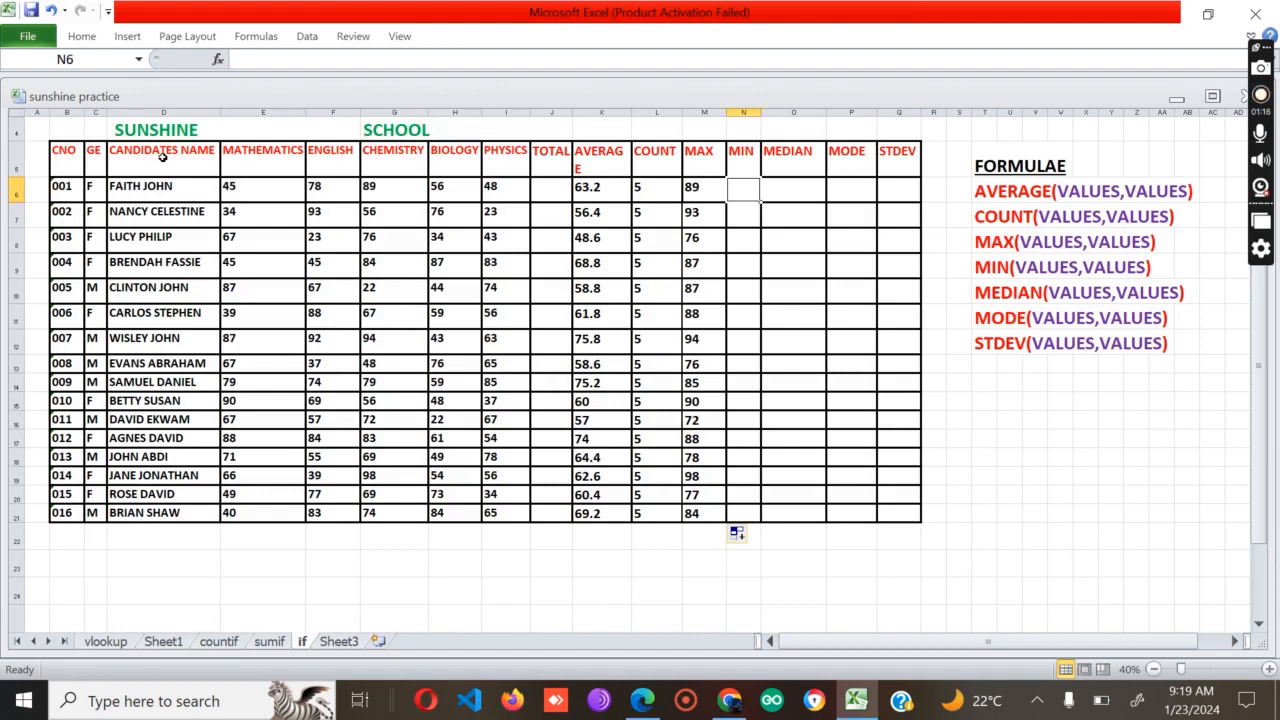
pyautogui.write('=')
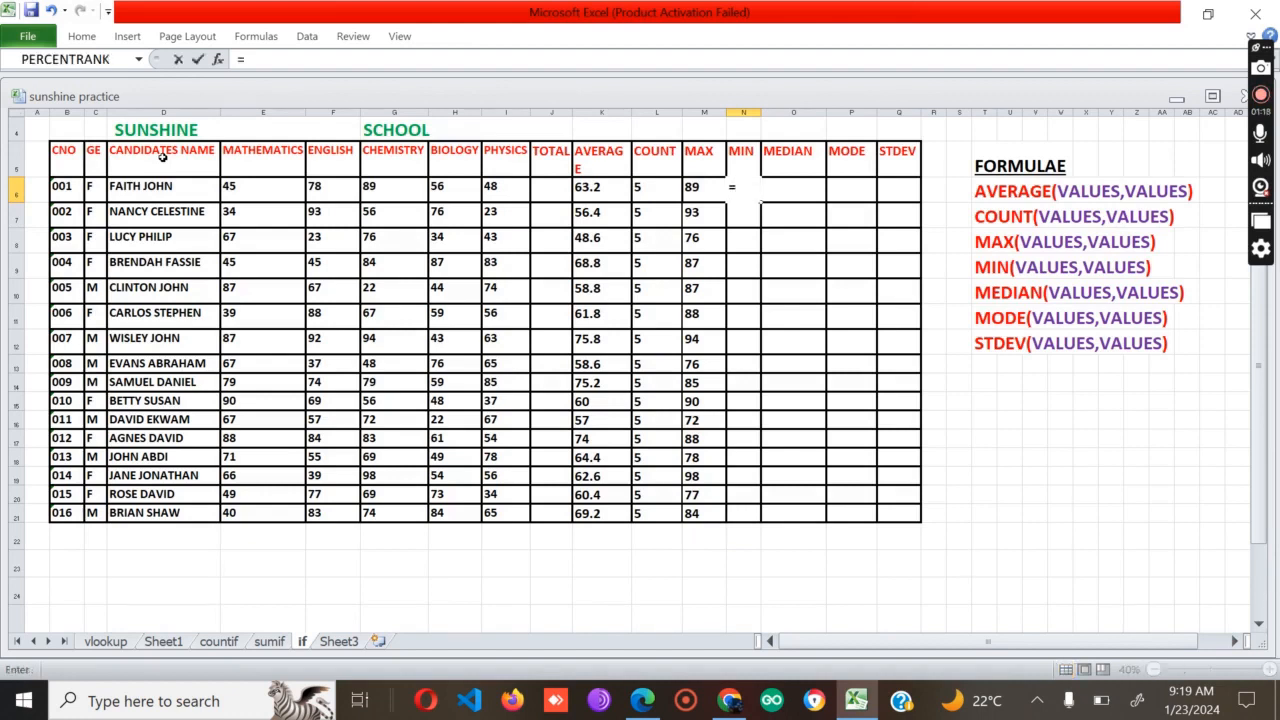
pyautogui.write('MIN')
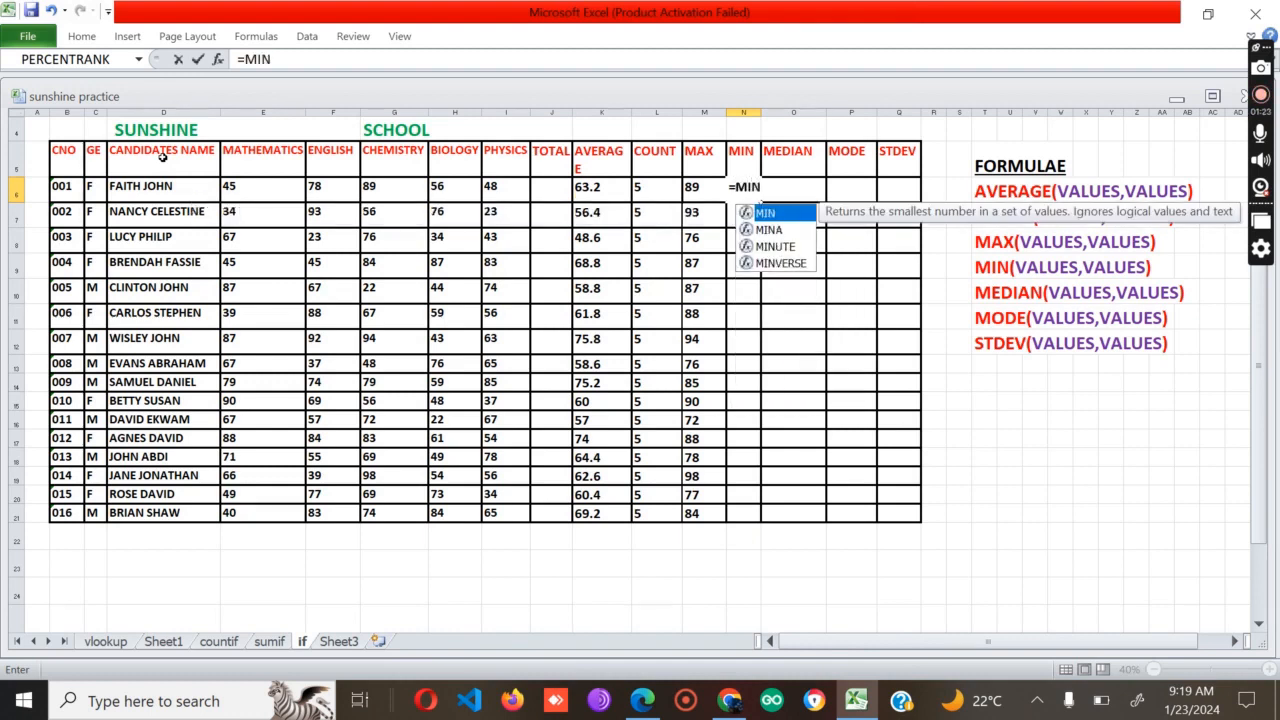
pyautogui.write('(')
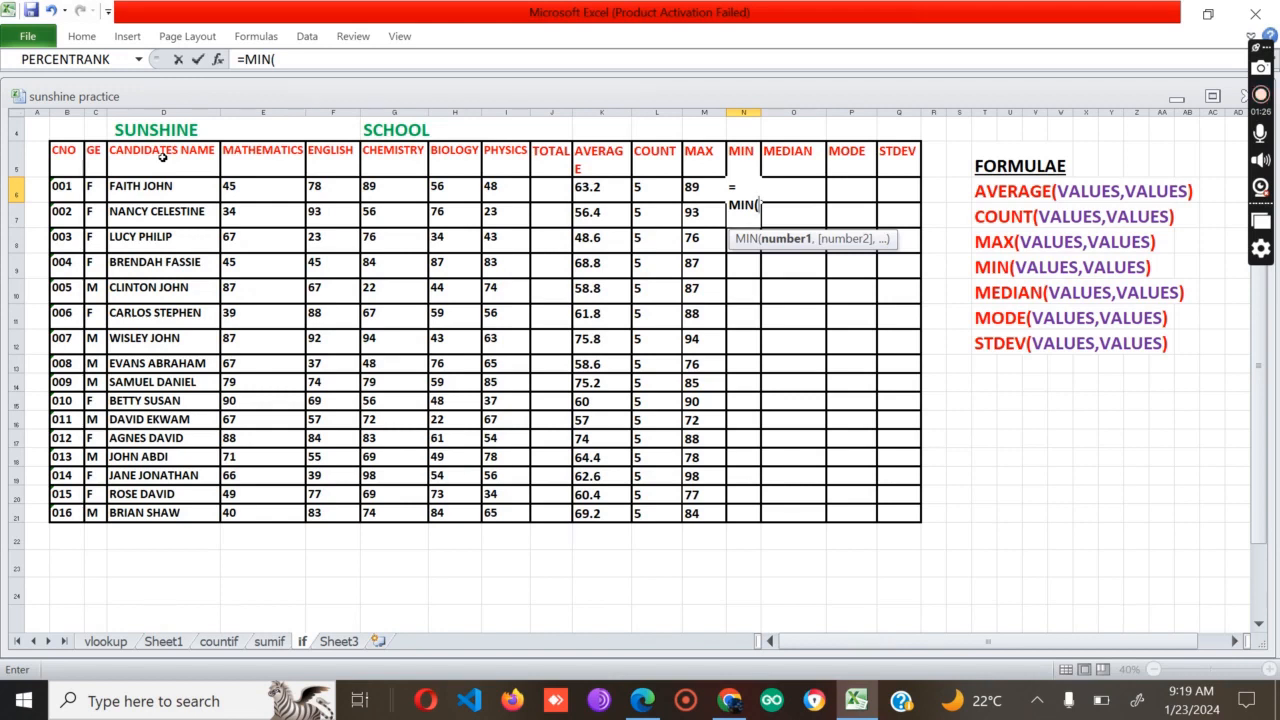
pyautogui.write('E')
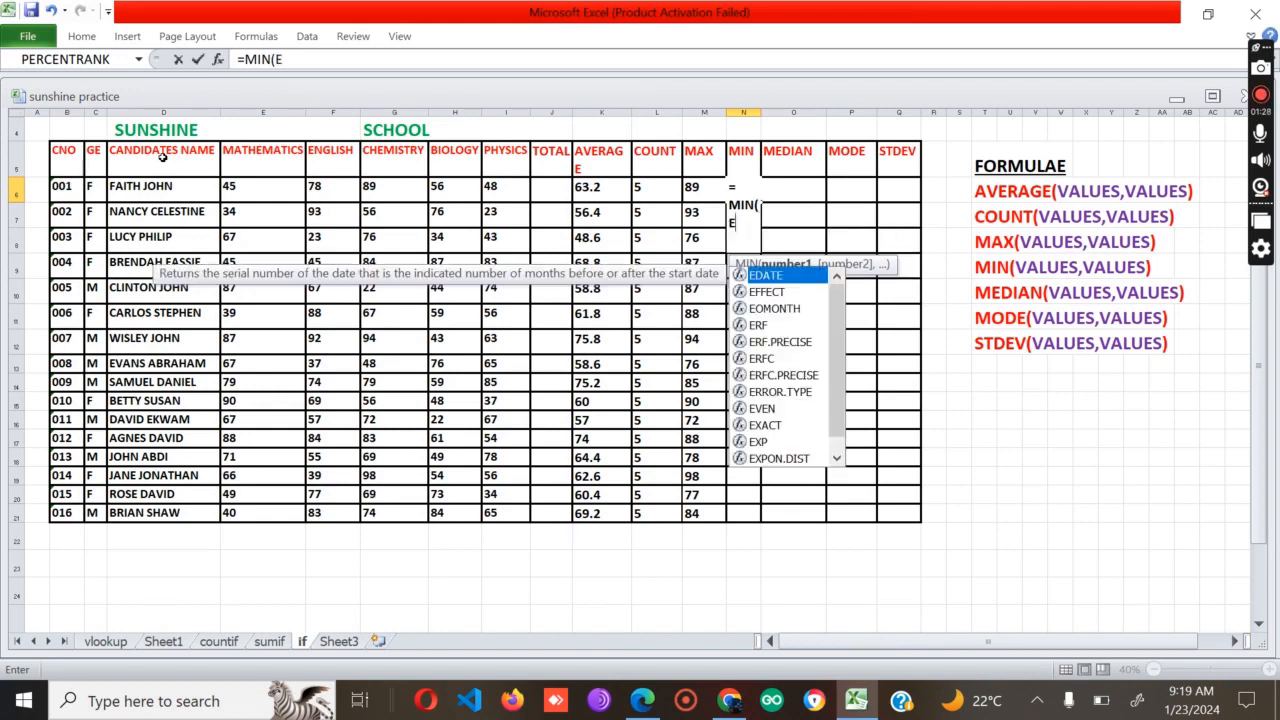
pyautogui.write('6:')
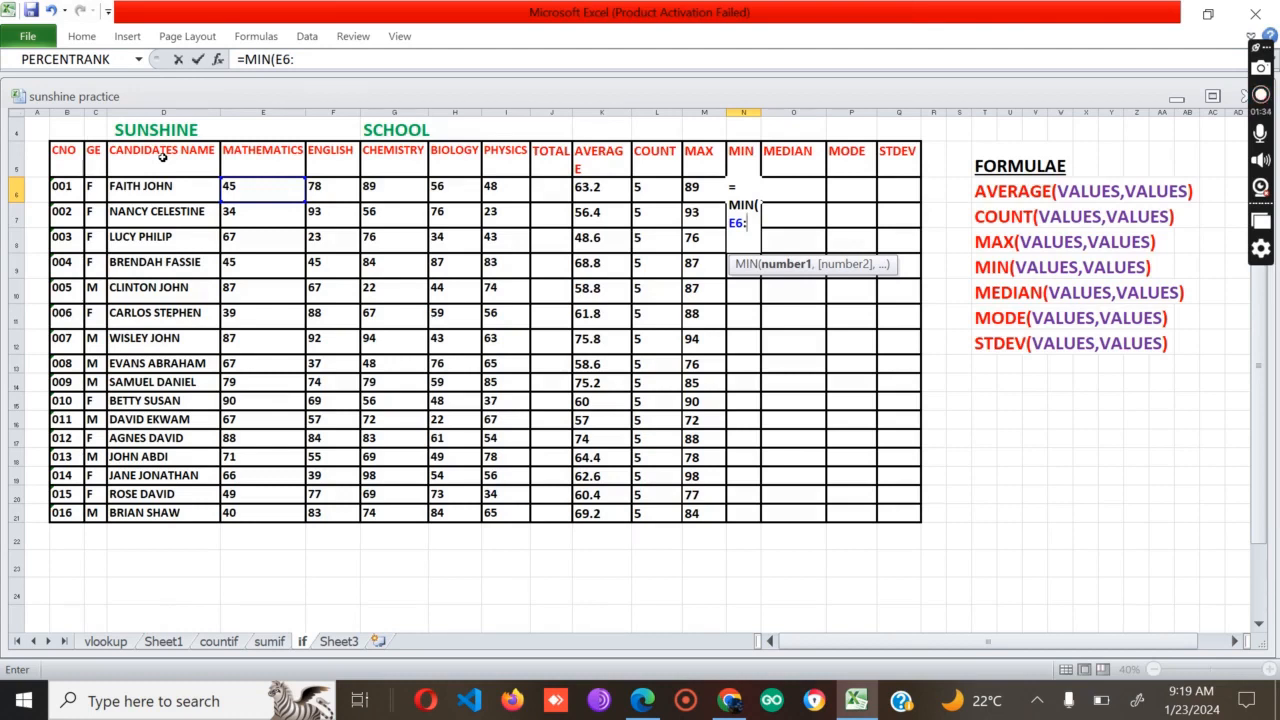
pyautogui.write('I')
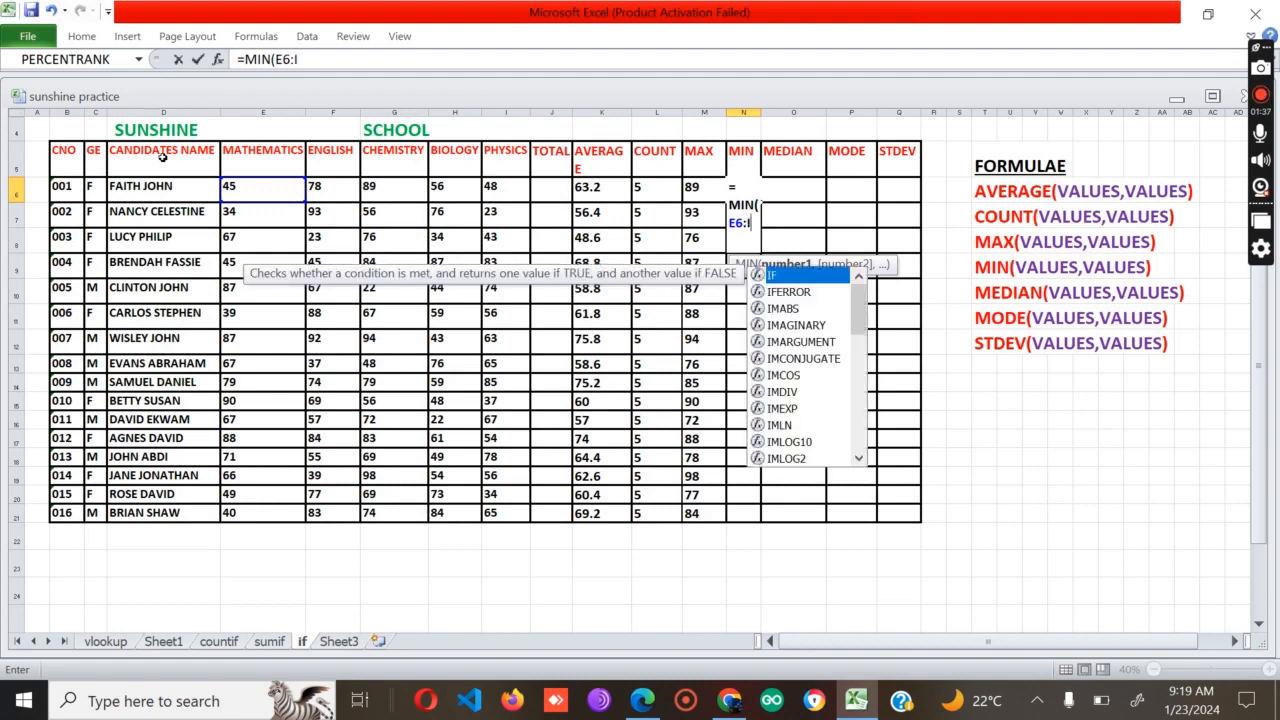
pyautogui.write('6)')
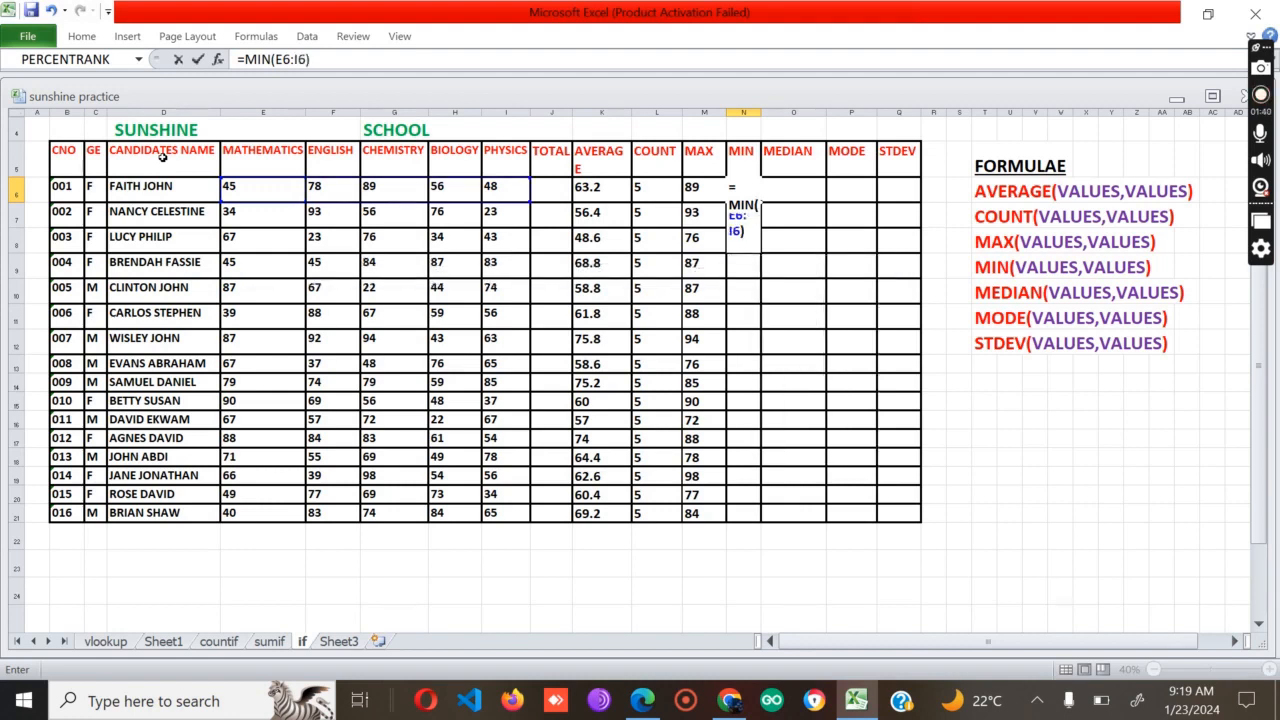
pyautogui.press('Return')
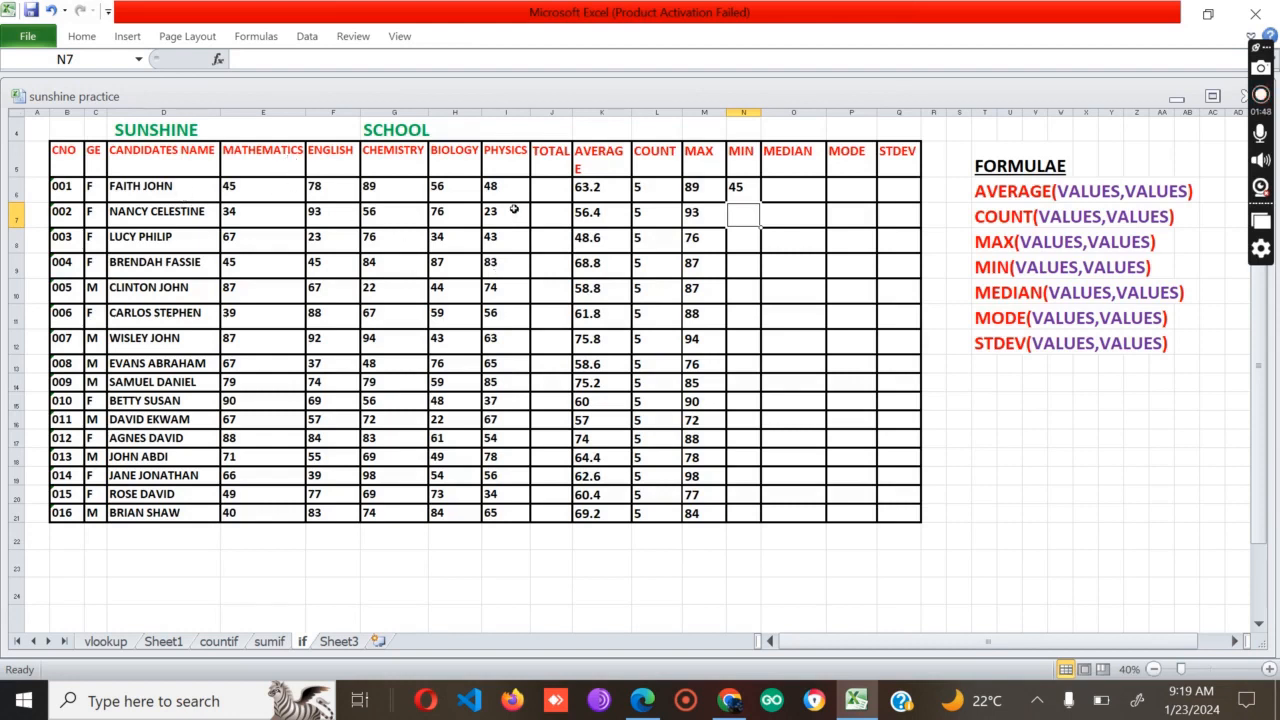
pyautogui.click(752, 190)
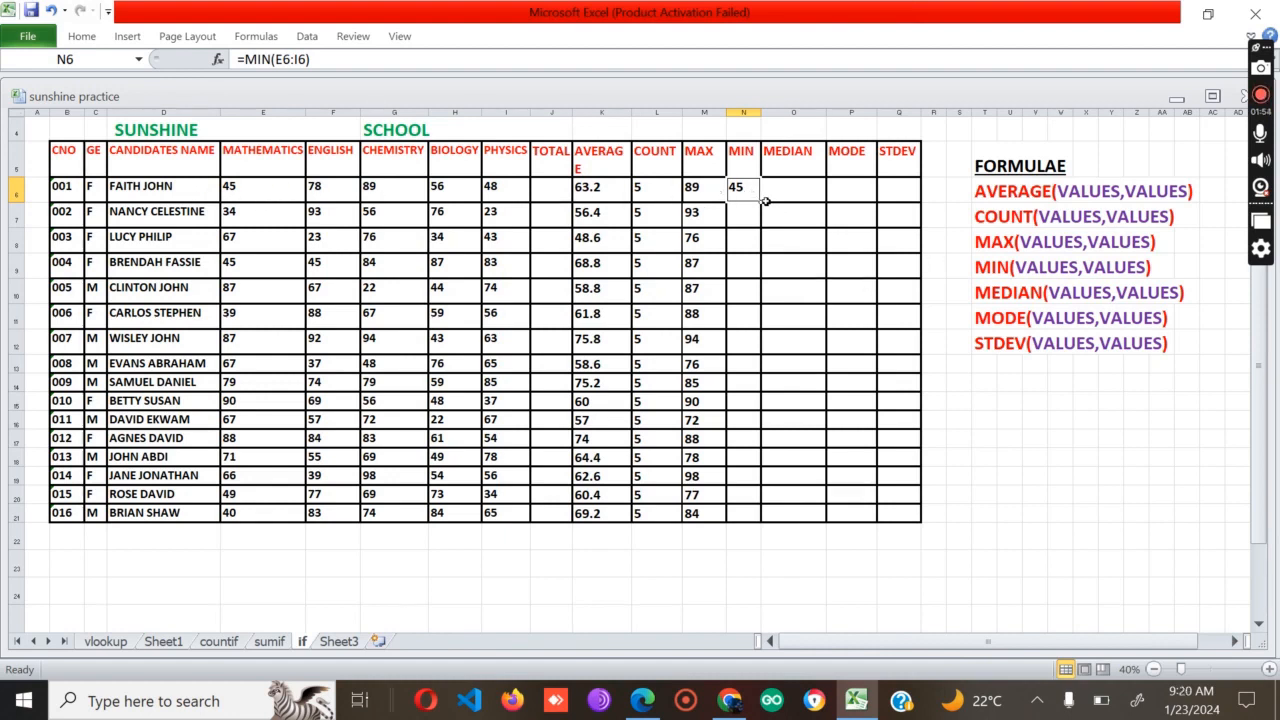
pyautogui.moveTo(760, 201); pyautogui.dragTo(743, 517)
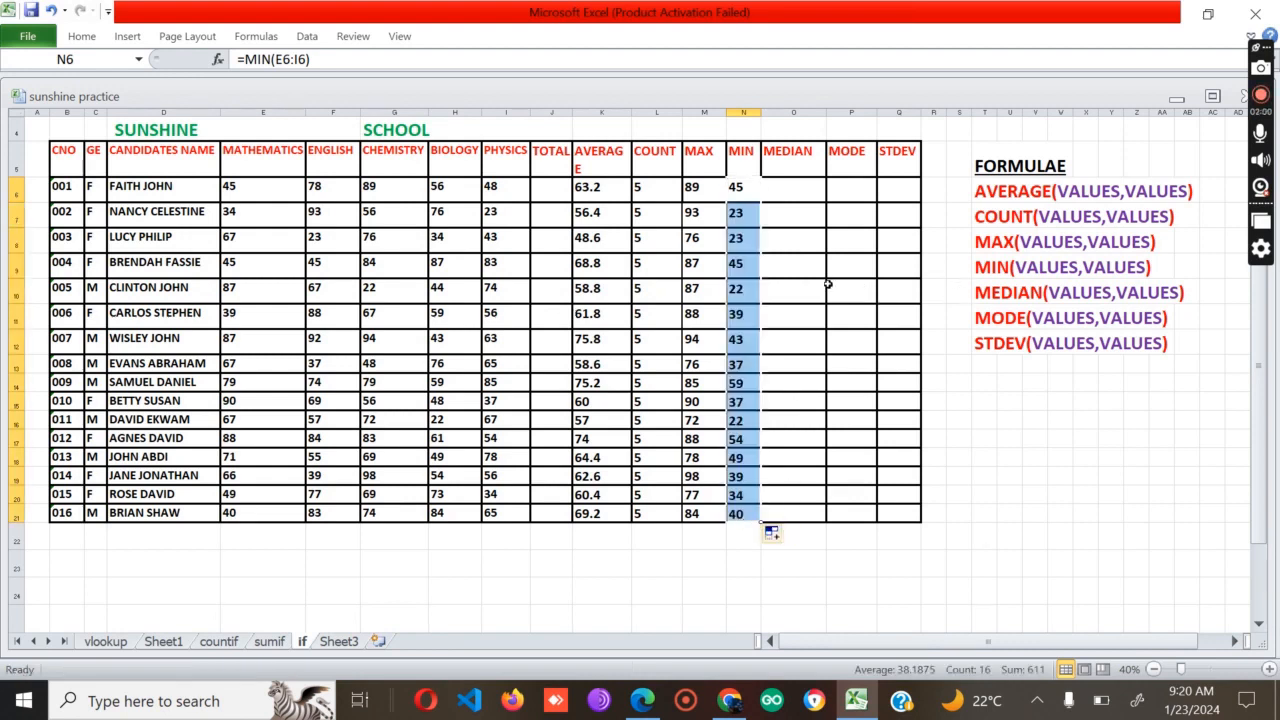
# Step: Enter =MEDIAN(E6:I6) in O6 for the first candidate and fill it down through the last candidate's row, O21
pyautogui.click(783, 193)
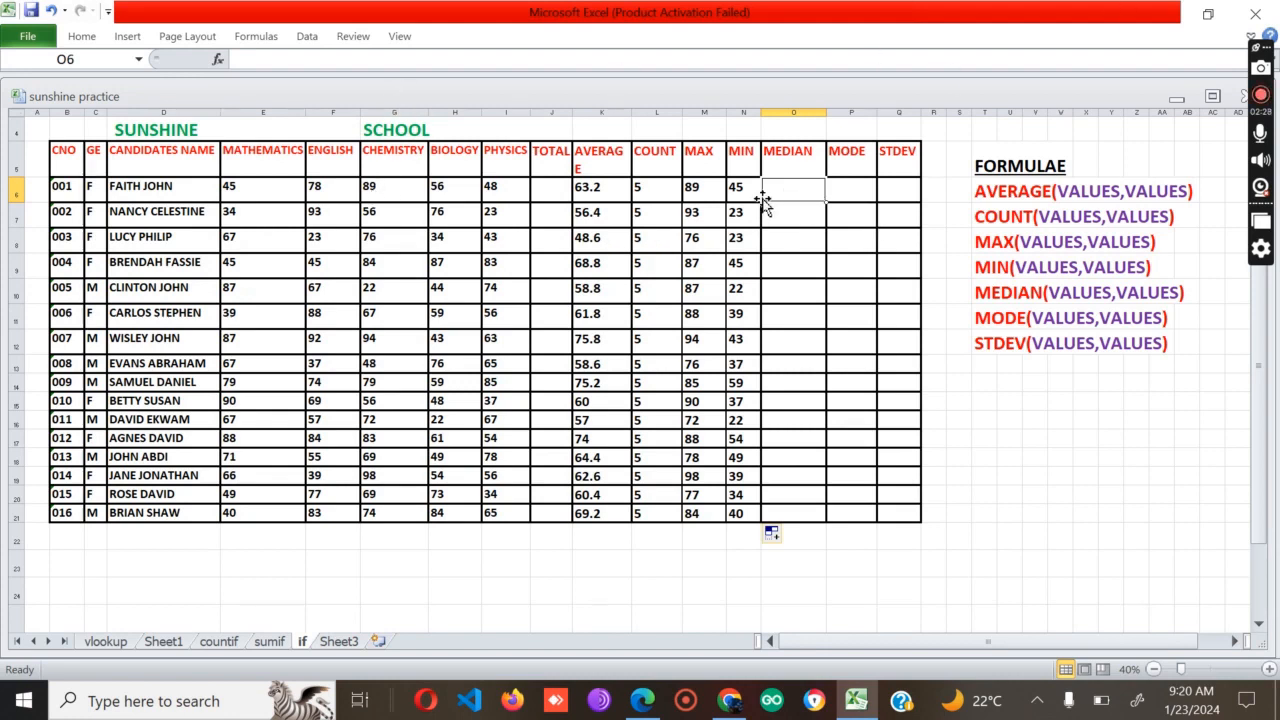
pyautogui.write('=')
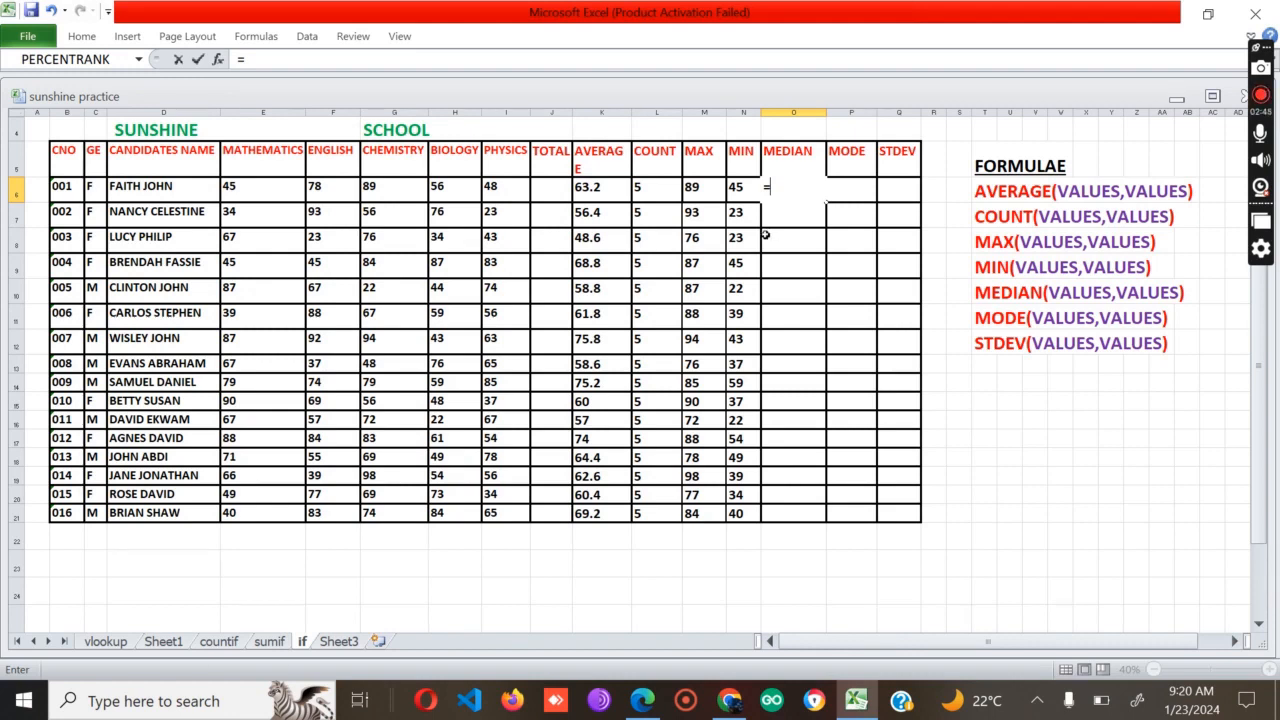
pyautogui.write('ME')
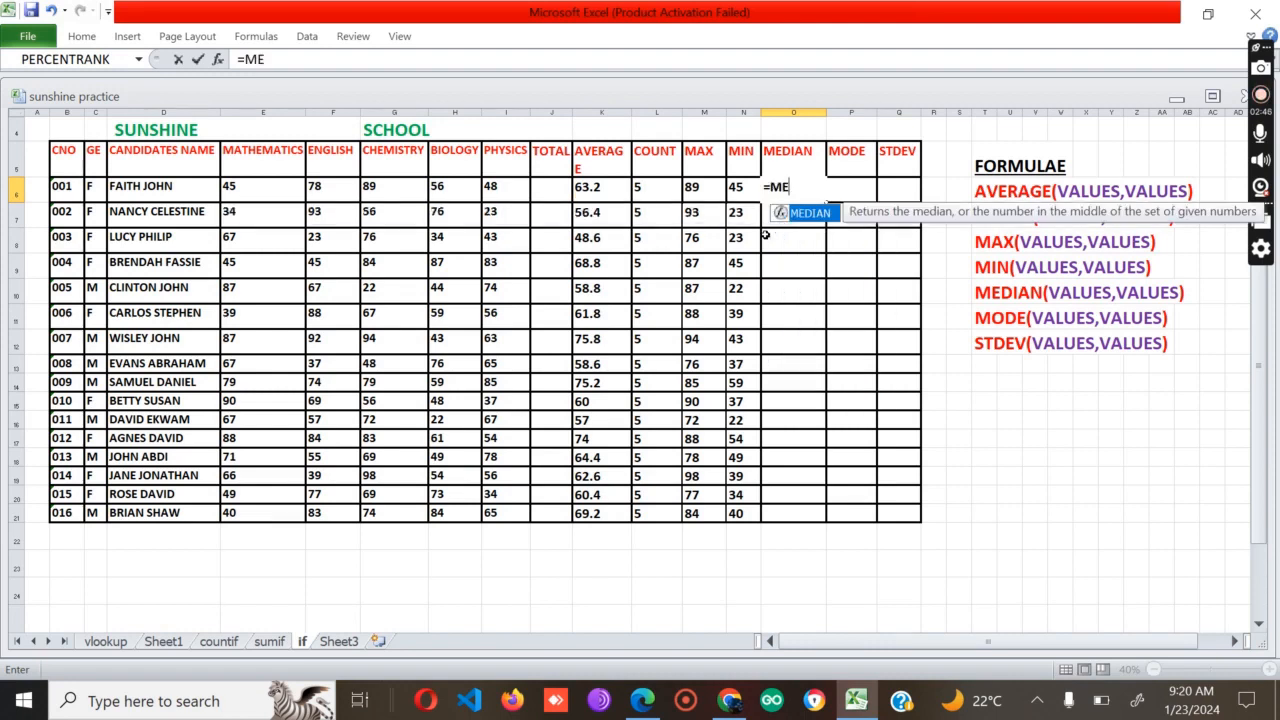
pyautogui.write('DIAN(')
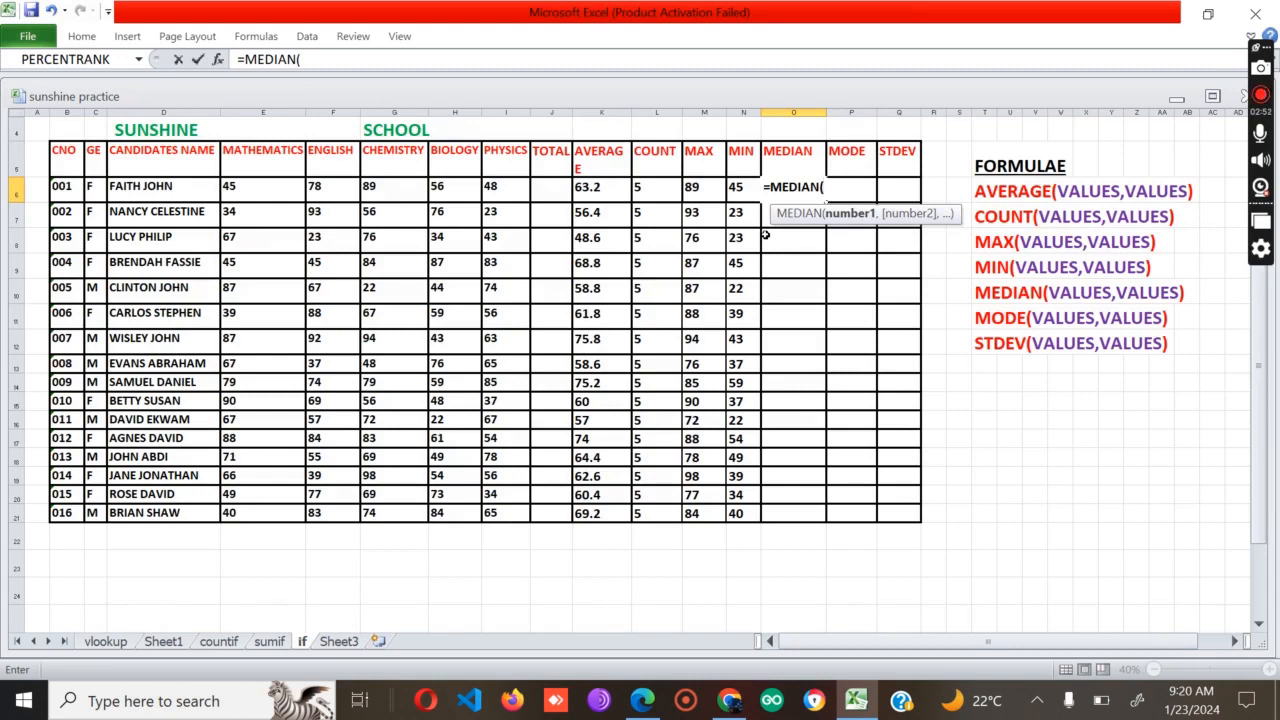
pyautogui.write('E6:')
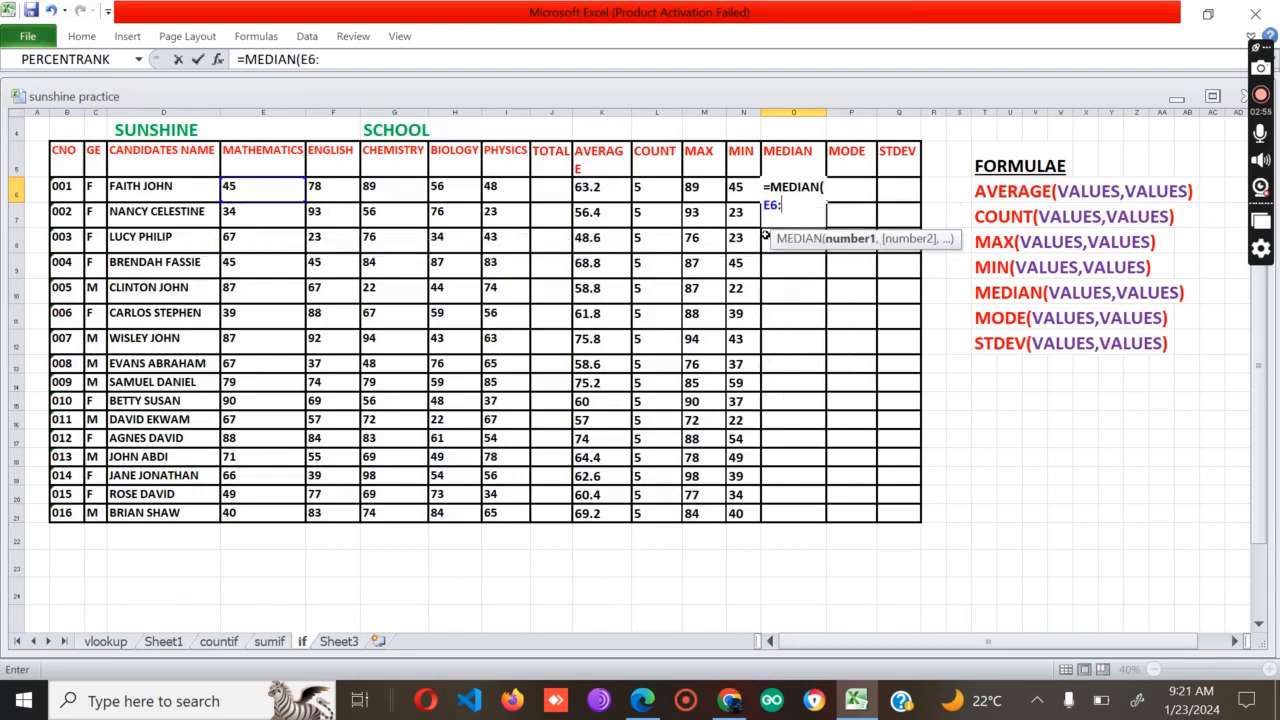
pyautogui.write('I')
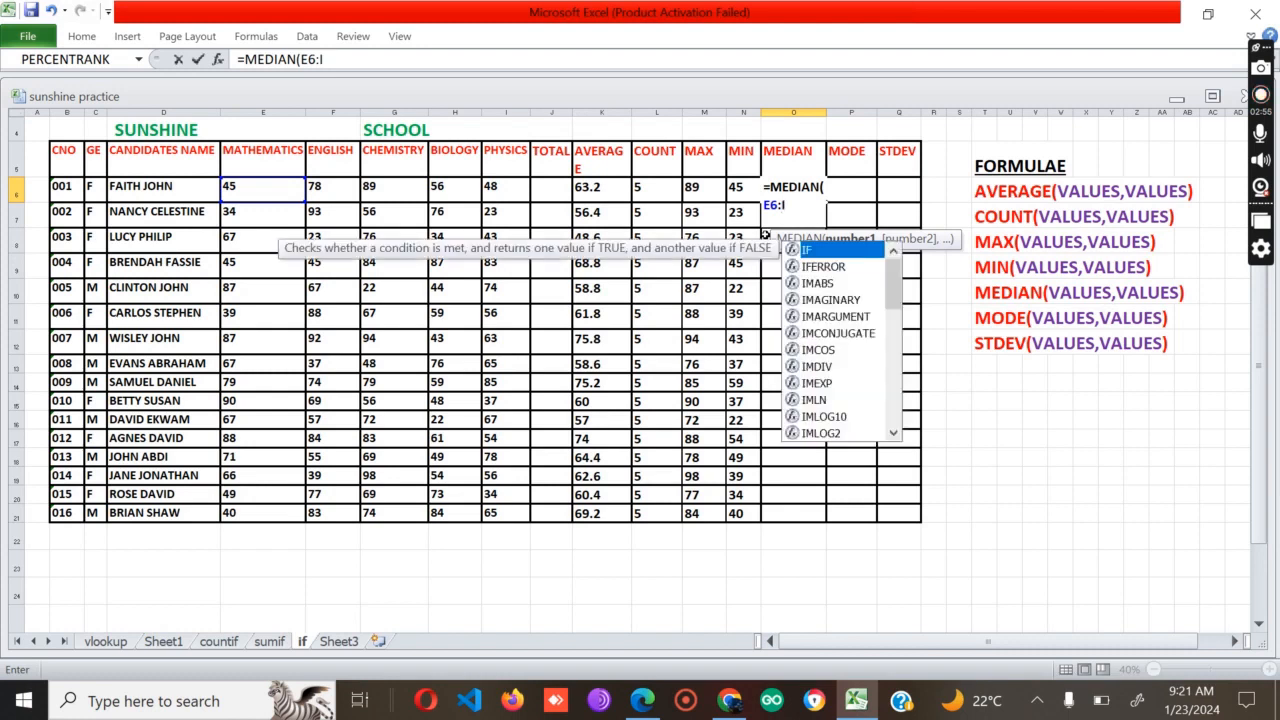
pyautogui.write('6)')
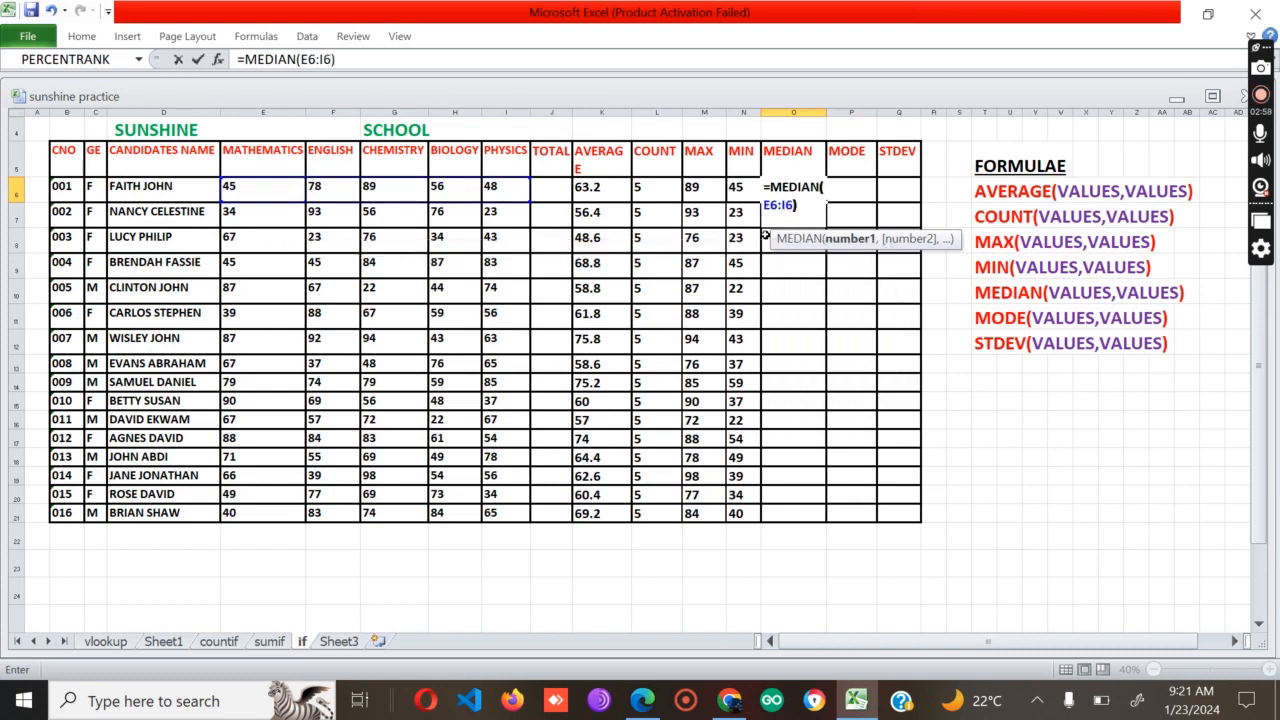
pyautogui.press('Return')
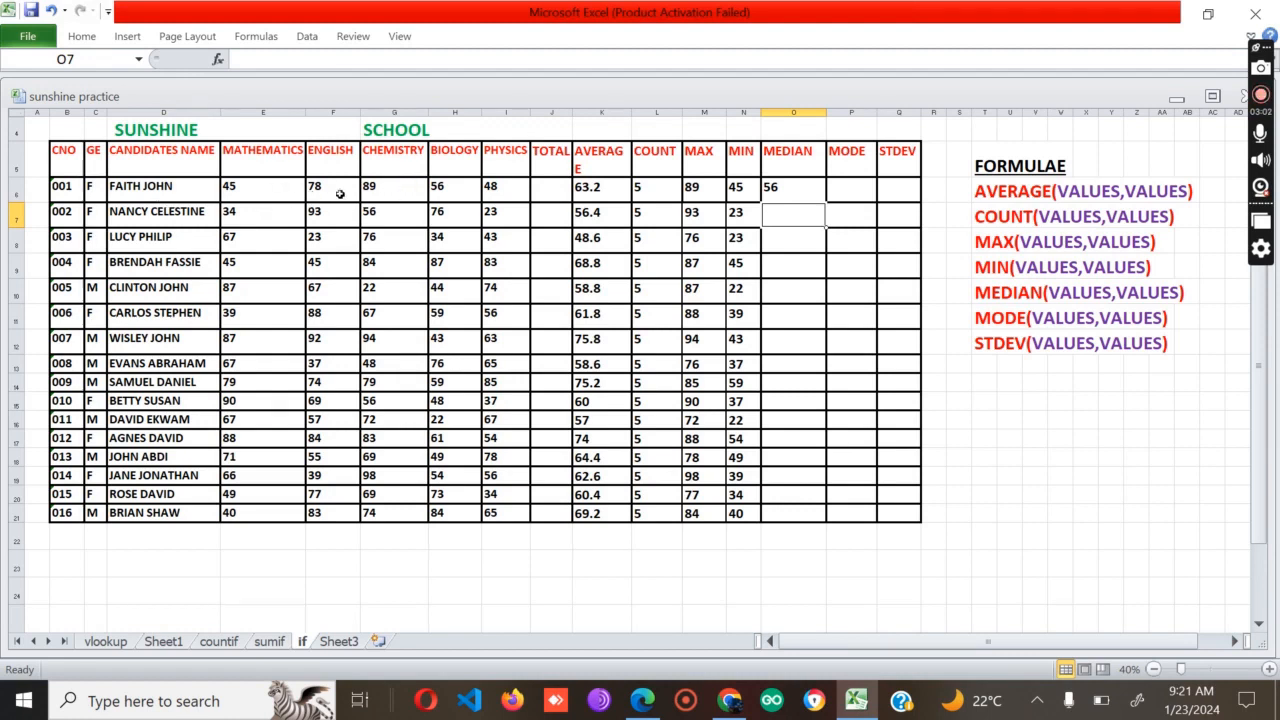
pyautogui.click(788, 188)
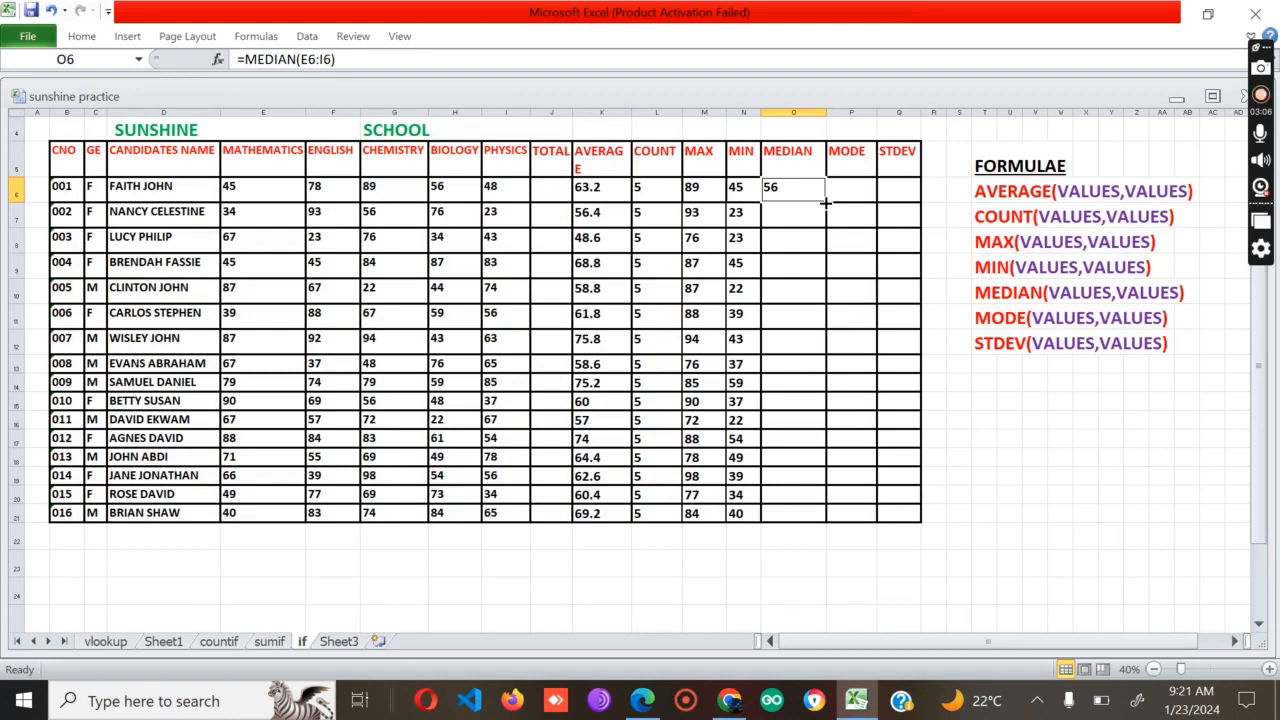
pyautogui.moveTo(830, 203); pyautogui.dragTo(800, 522)
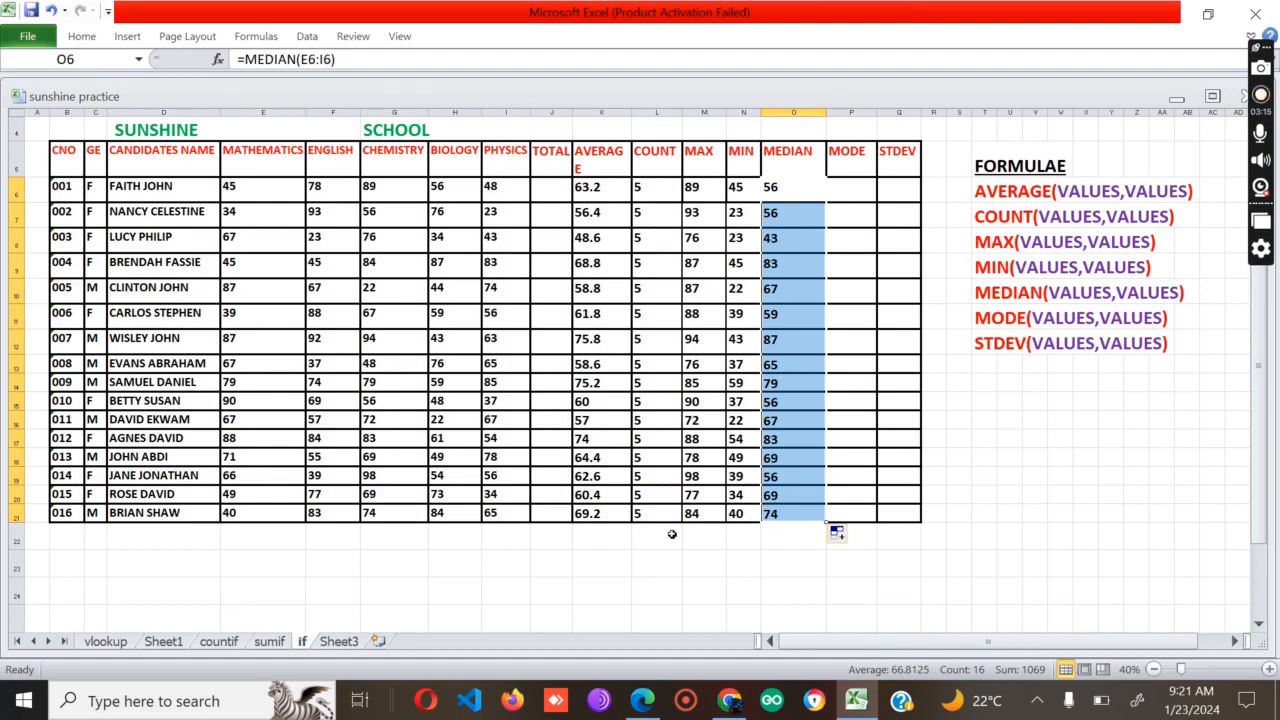
# Step: Enter =MODE(E6:I6) in P6 to get the first candidate's mode
pyautogui.click(841, 187)
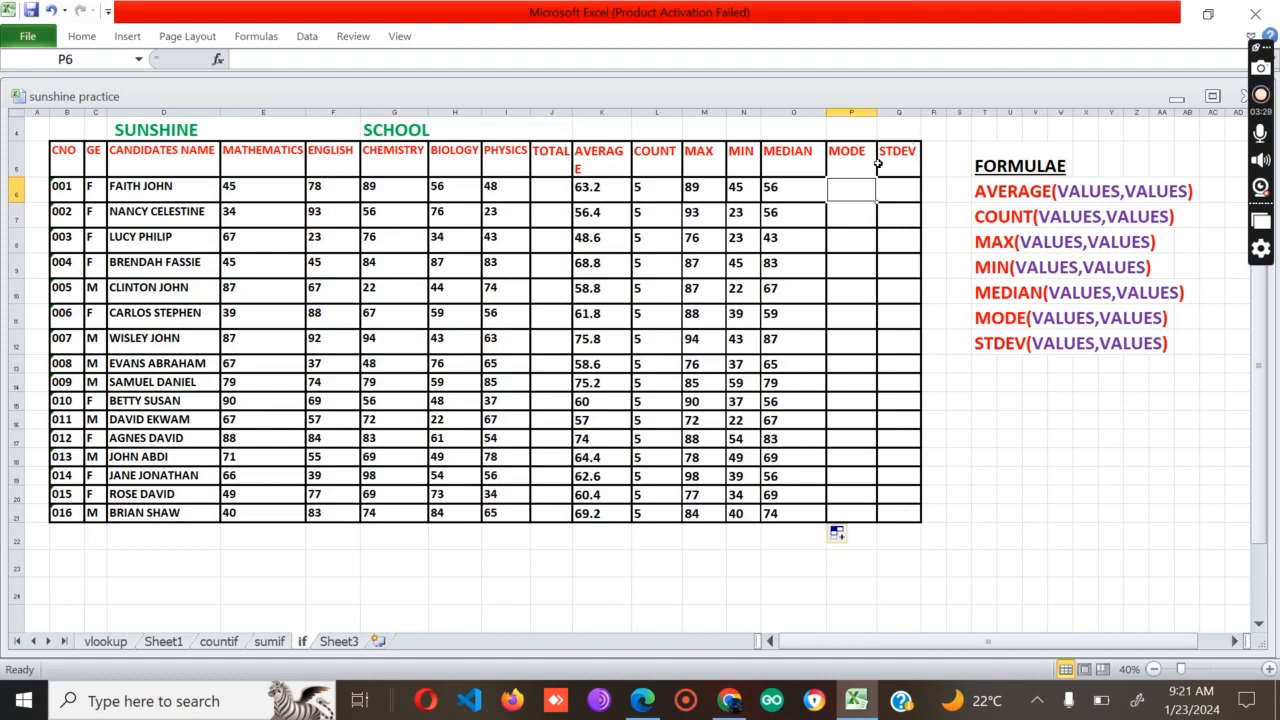
pyautogui.write('=MODE')
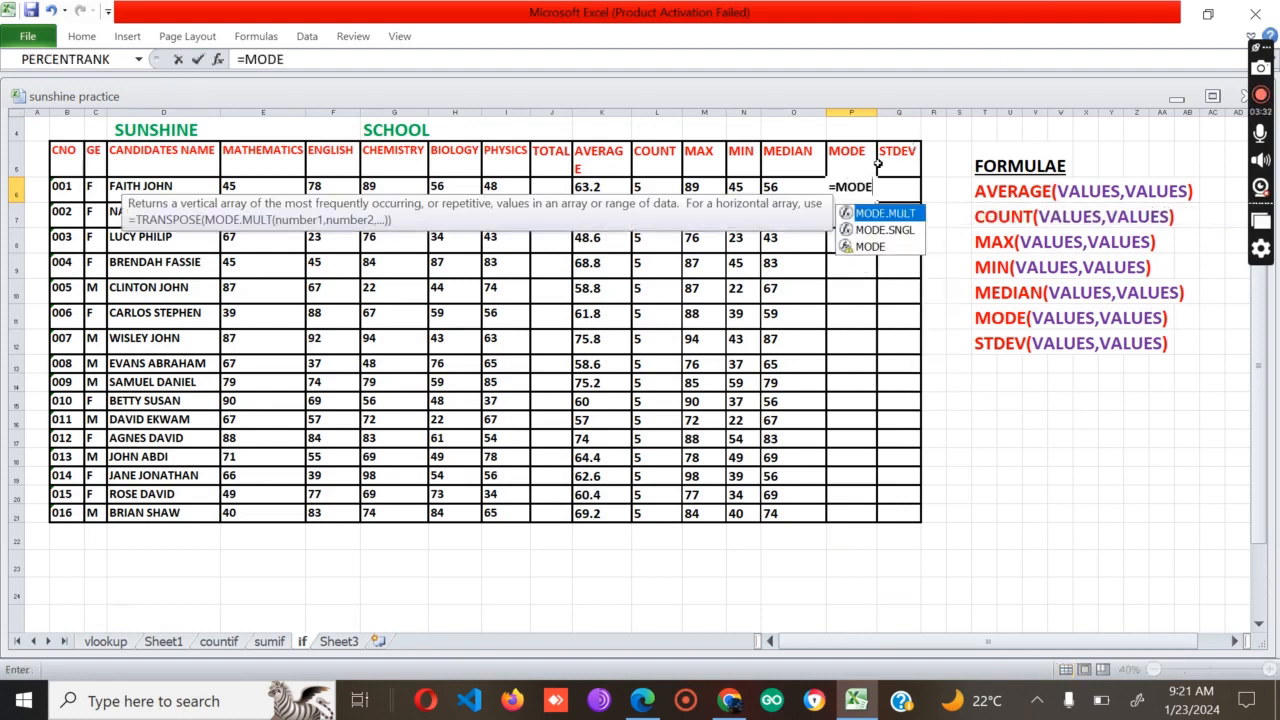
pyautogui.write('(')
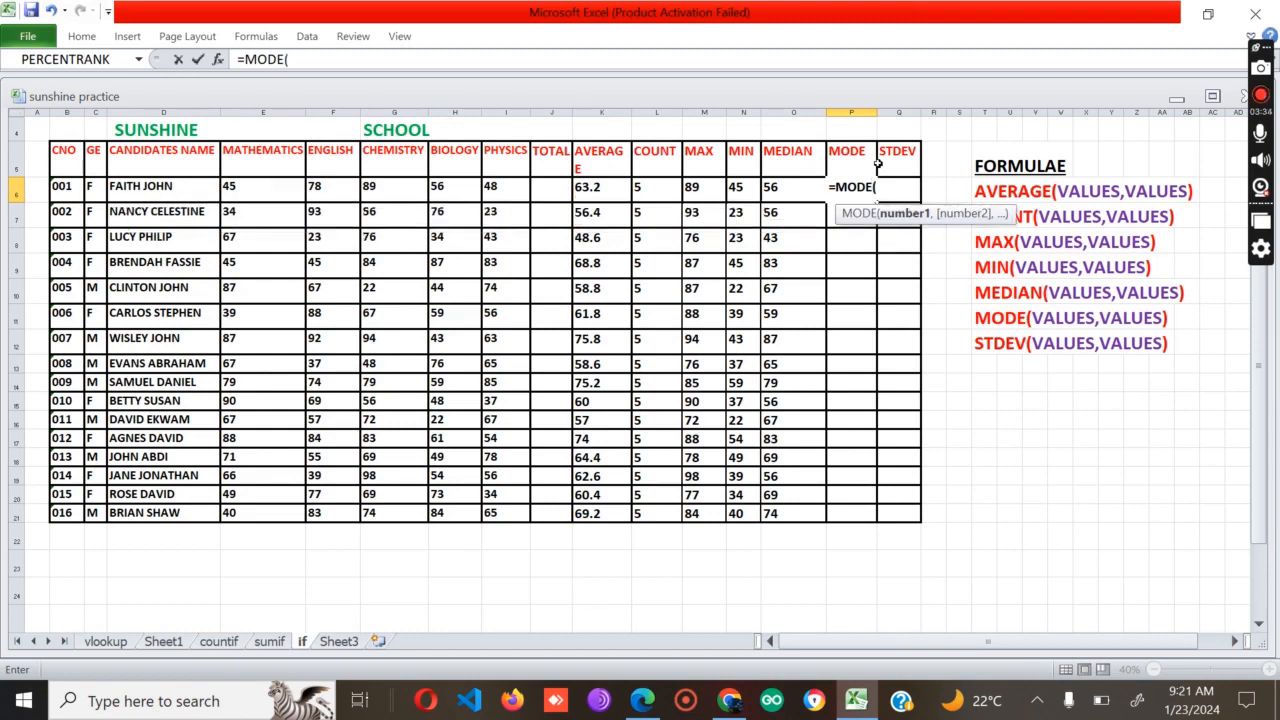
pyautogui.write('E6')
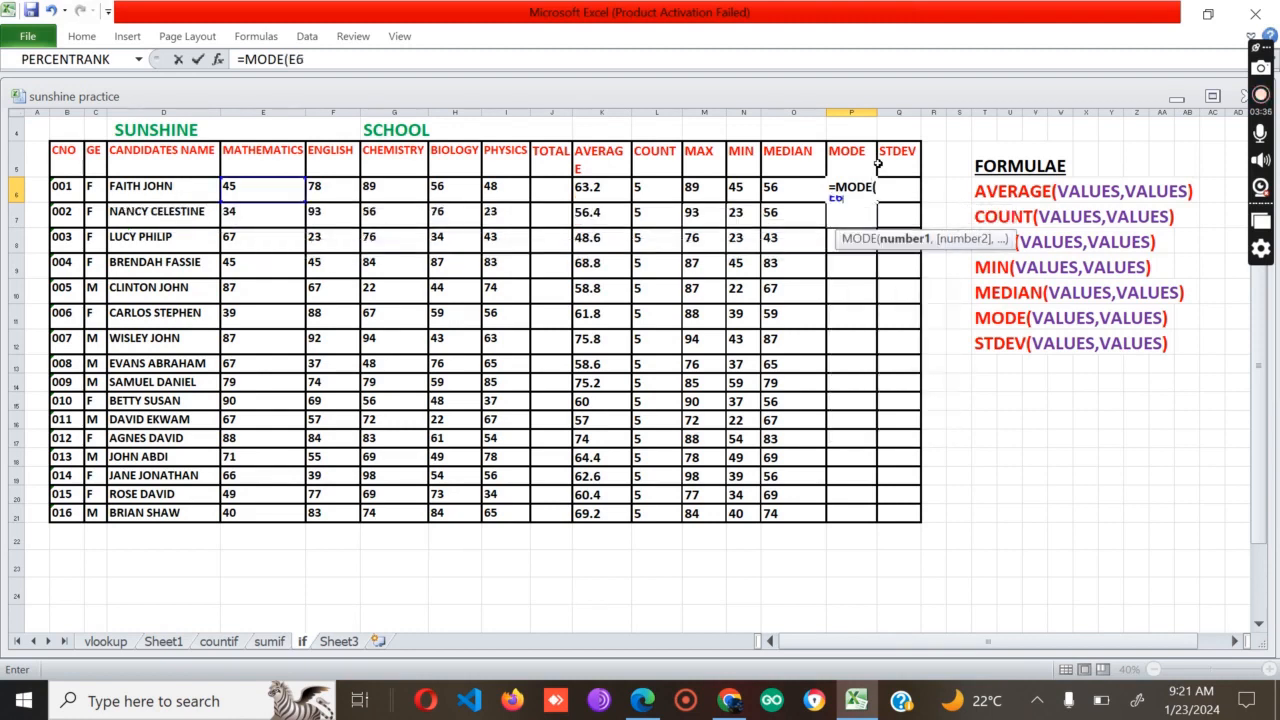
pyautogui.write(':I6)')
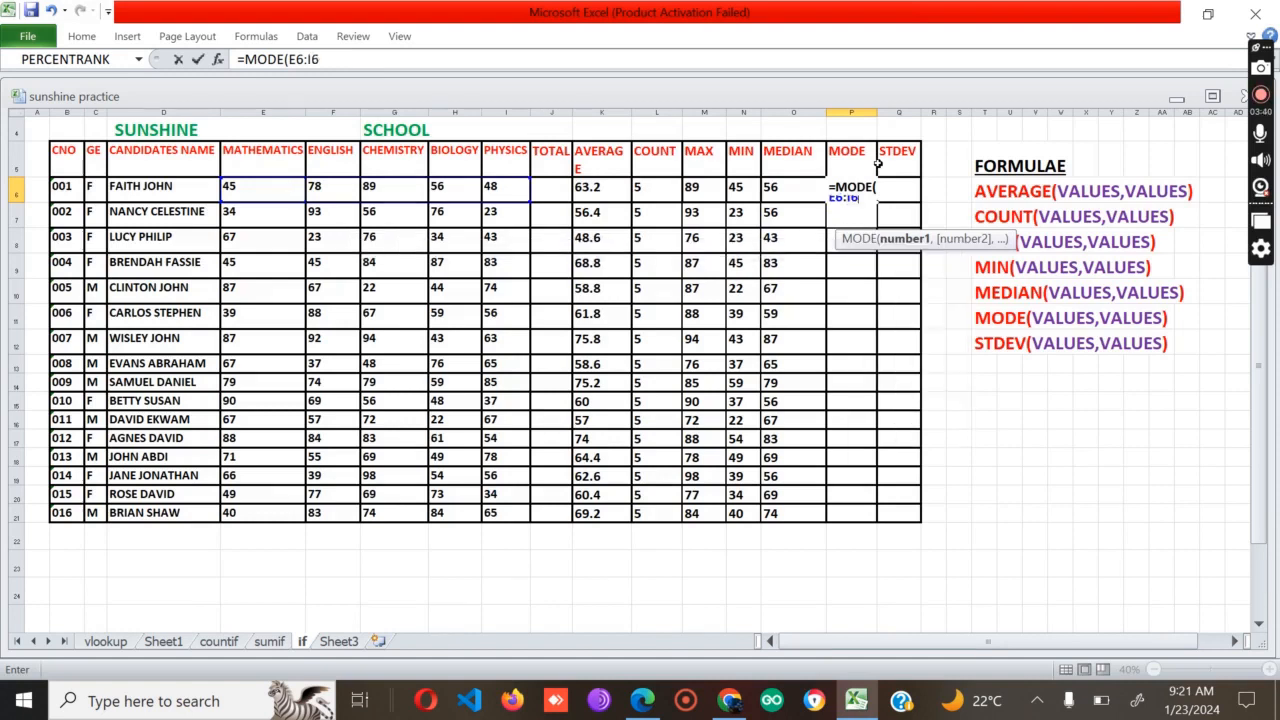
pyautogui.press('Return')
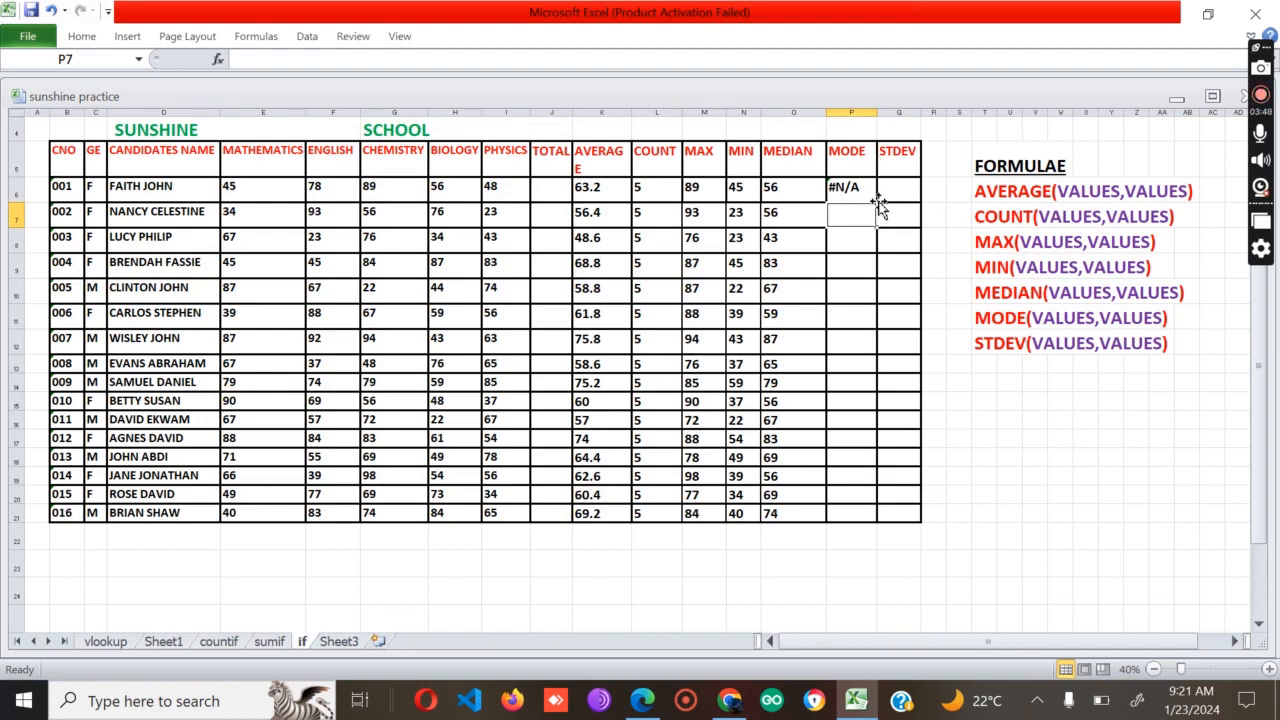
# Step: Fill the MODE formula from P6 down through the last candidate's row, P21
pyautogui.click(872, 194)
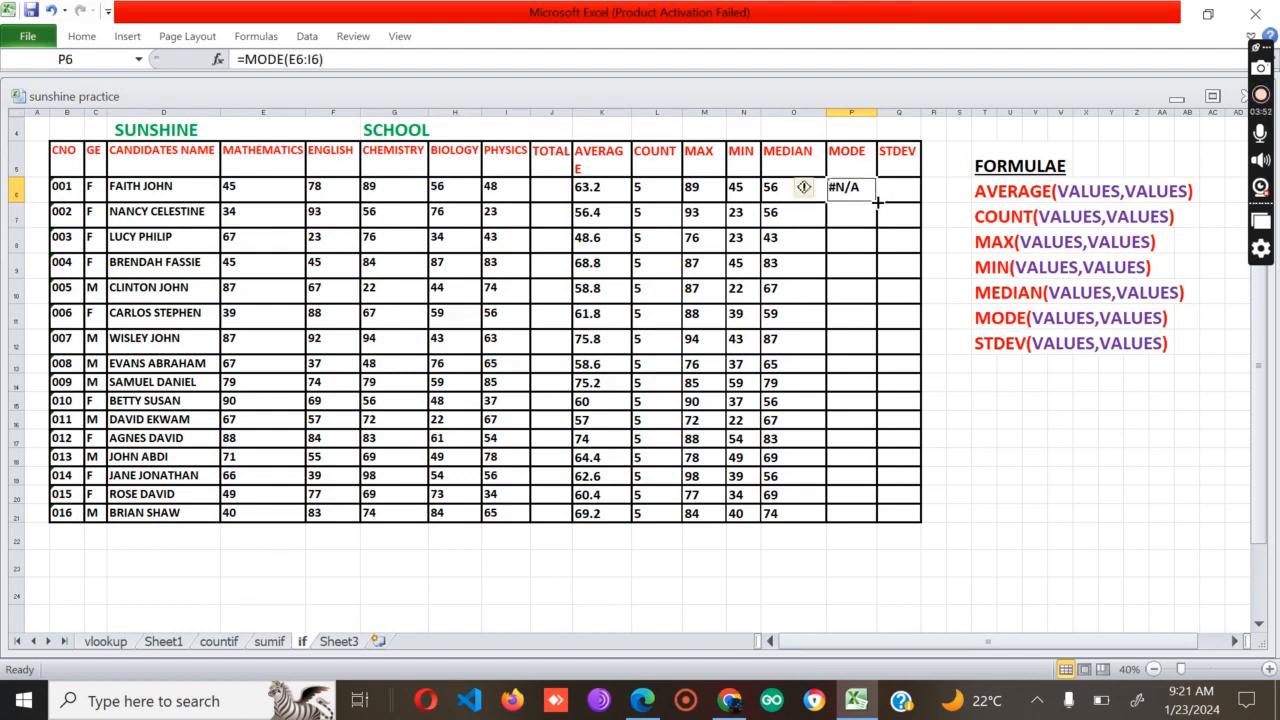
pyautogui.moveTo(877, 202); pyautogui.dragTo(868, 518)
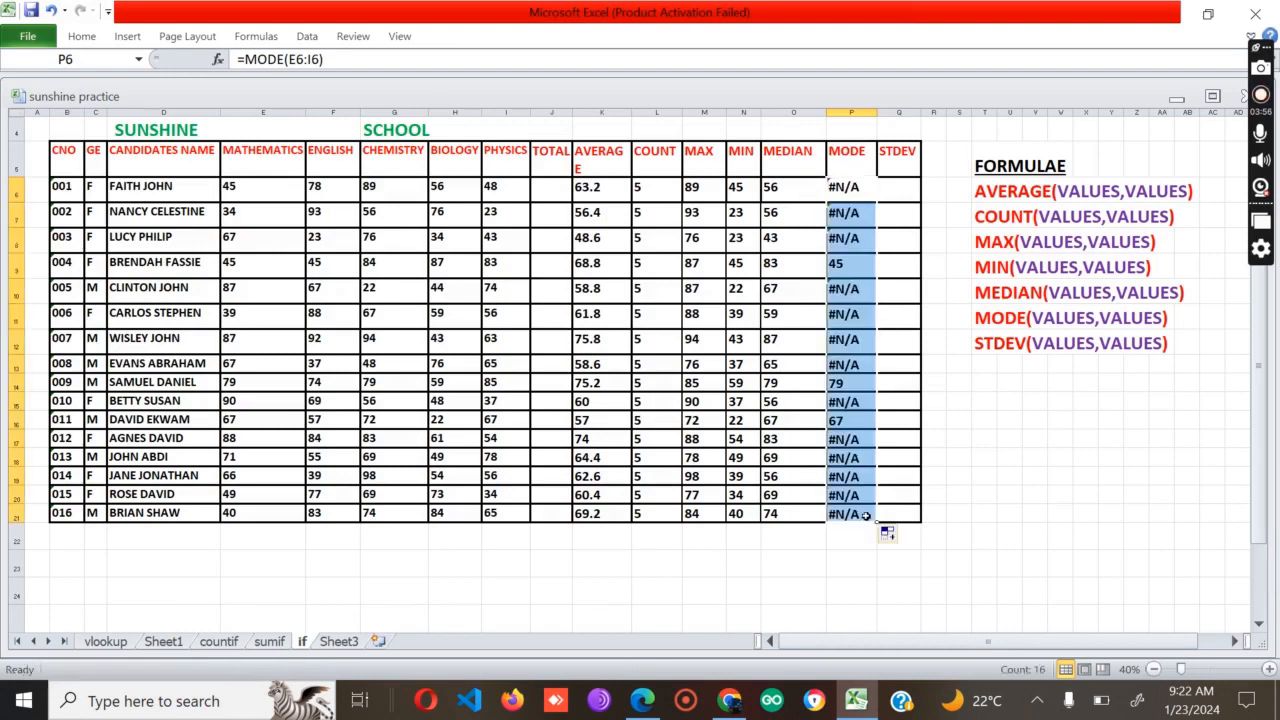
pyautogui.click(965, 500)
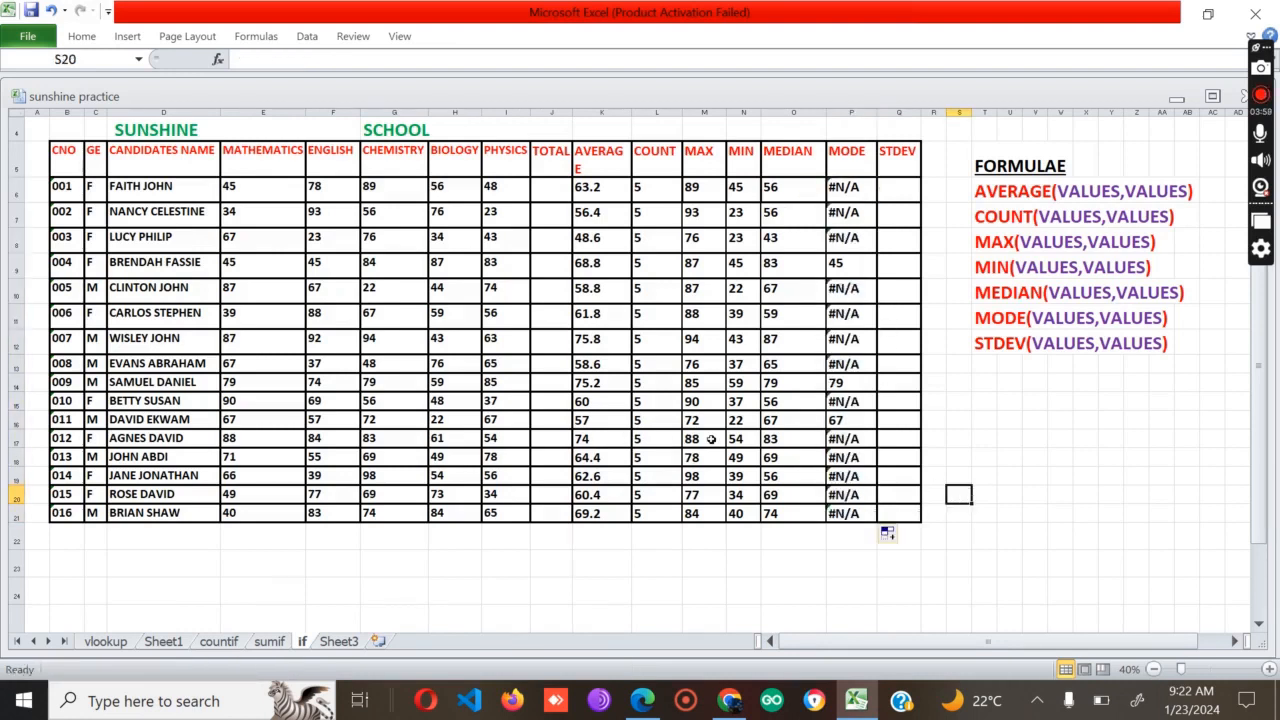
# Step: Highlight the two repeated marks of 67 in row 16, cells I16 and E16, with yellow fill
pyautogui.click(849, 422)
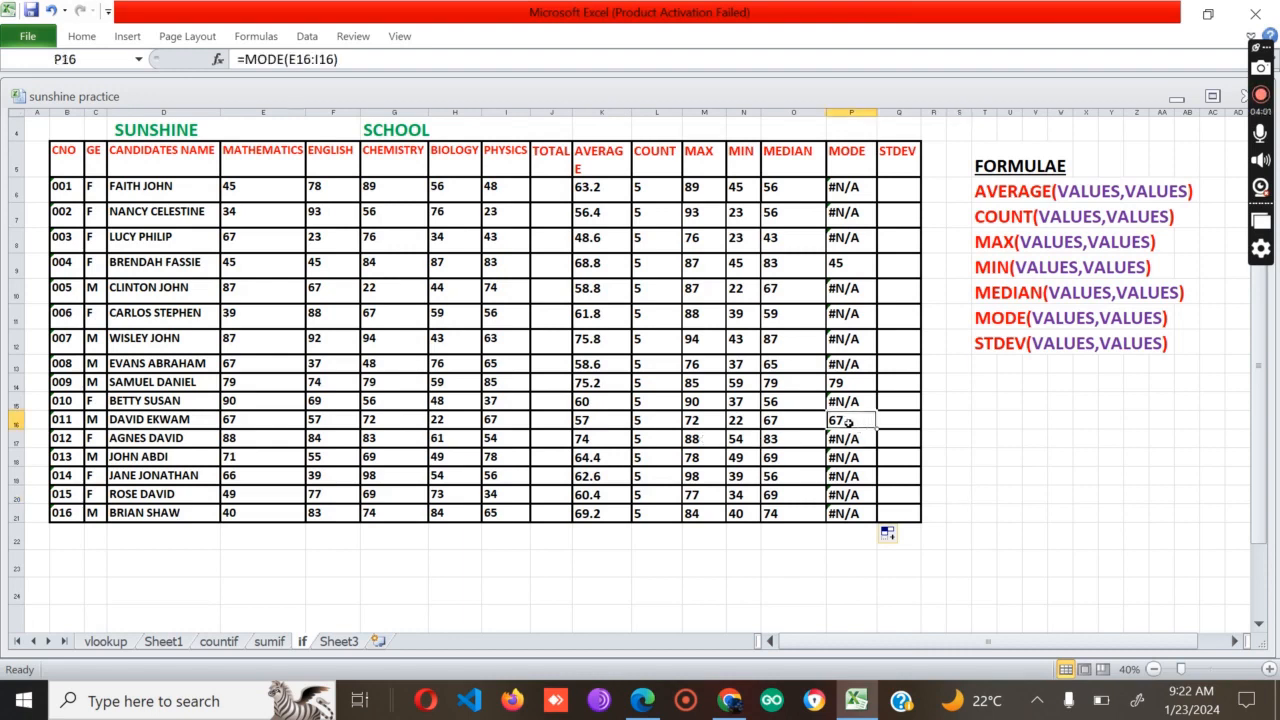
pyautogui.click(499, 418)
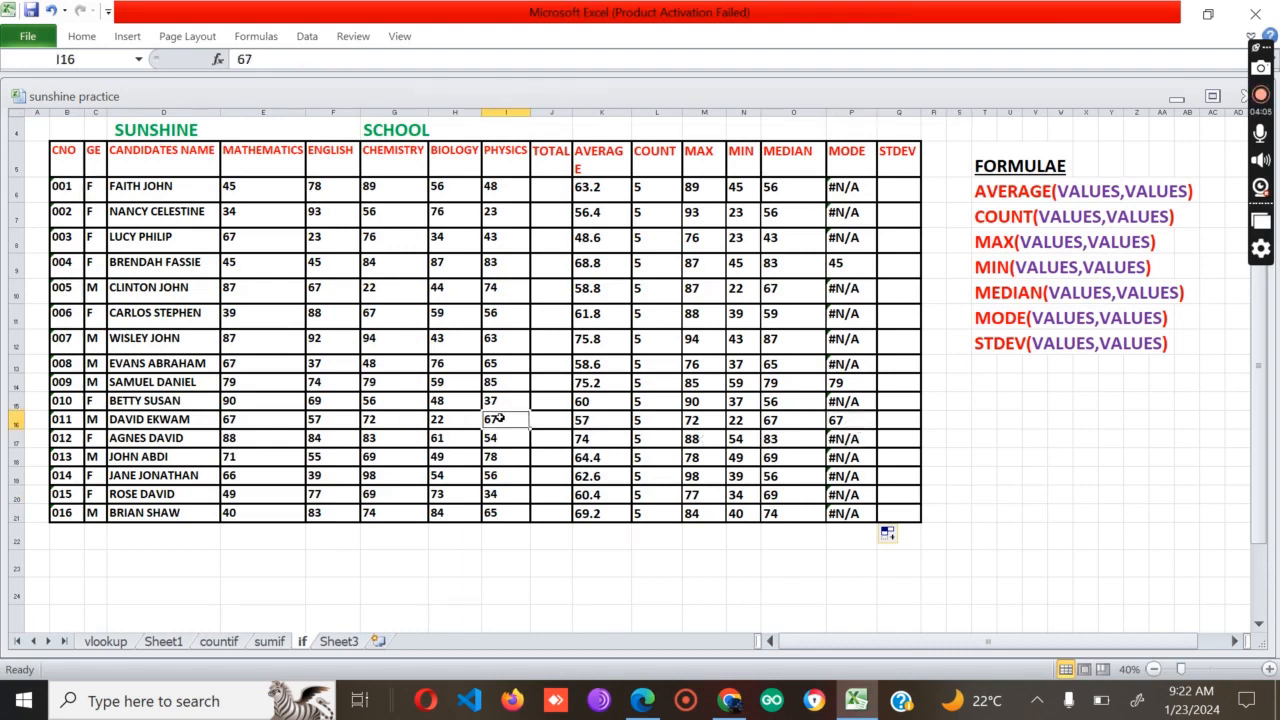
pyautogui.click(85, 37)
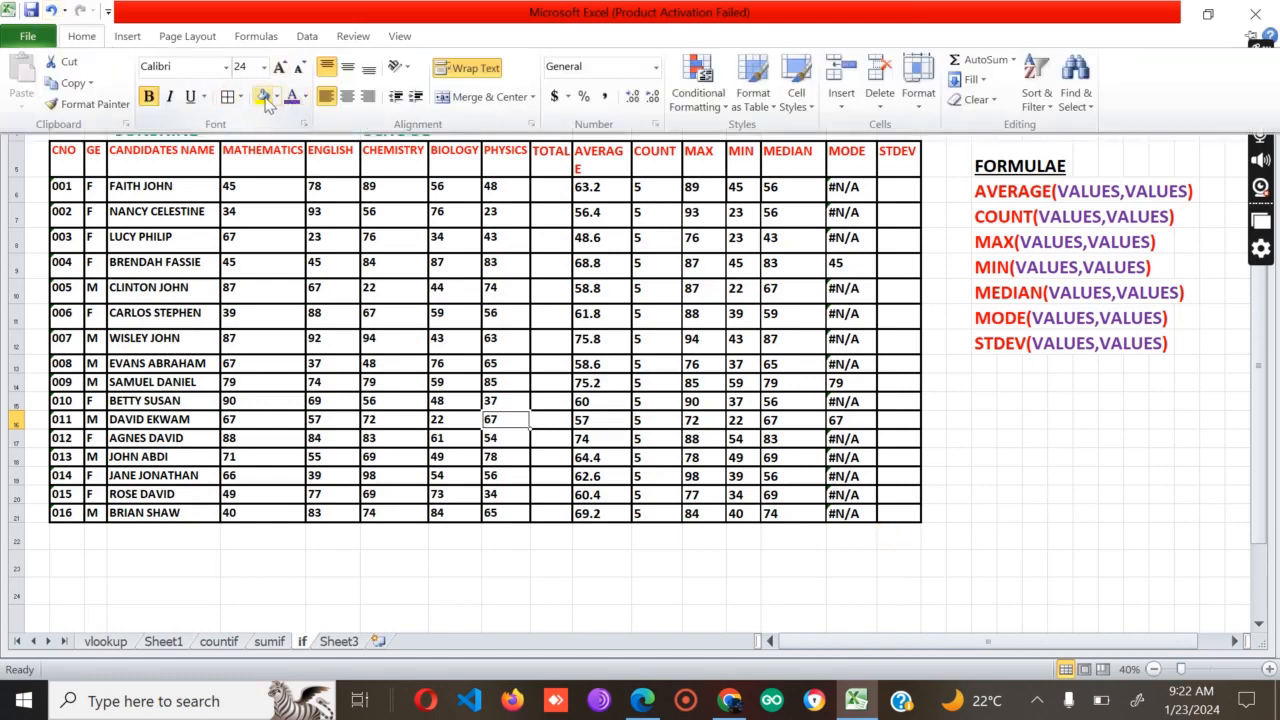
pyautogui.click(264, 97)
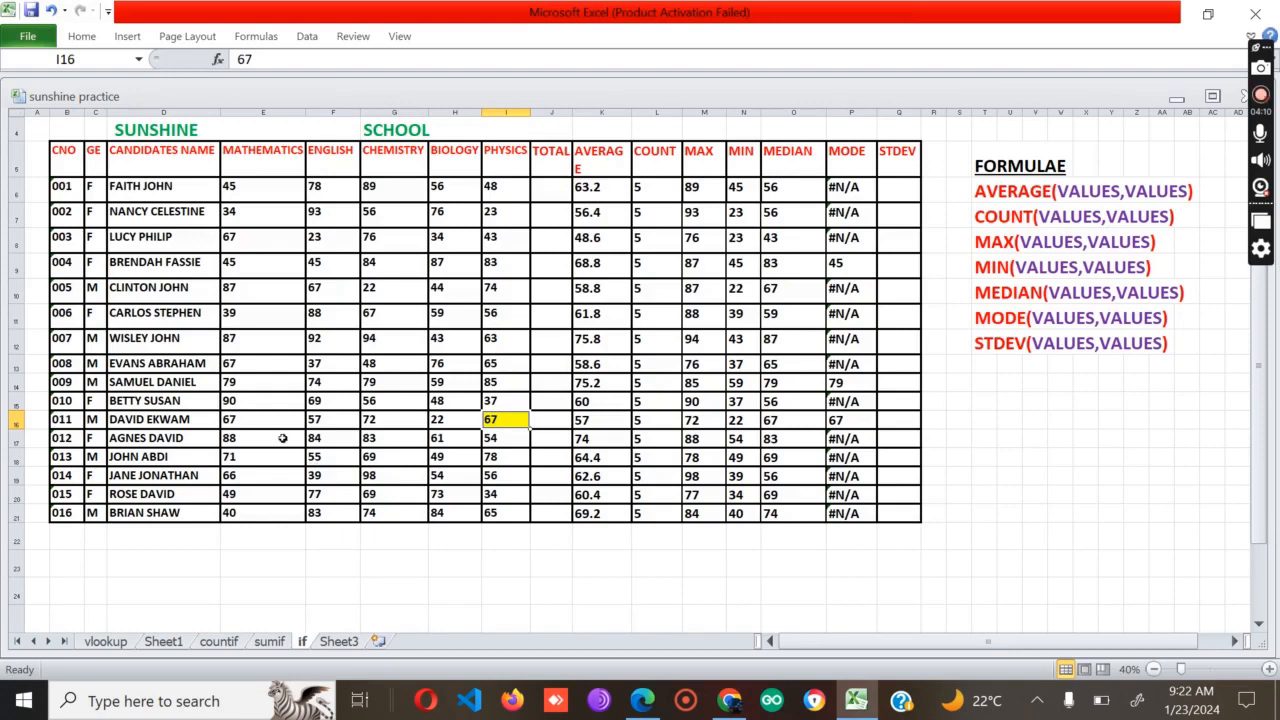
pyautogui.click(258, 423)
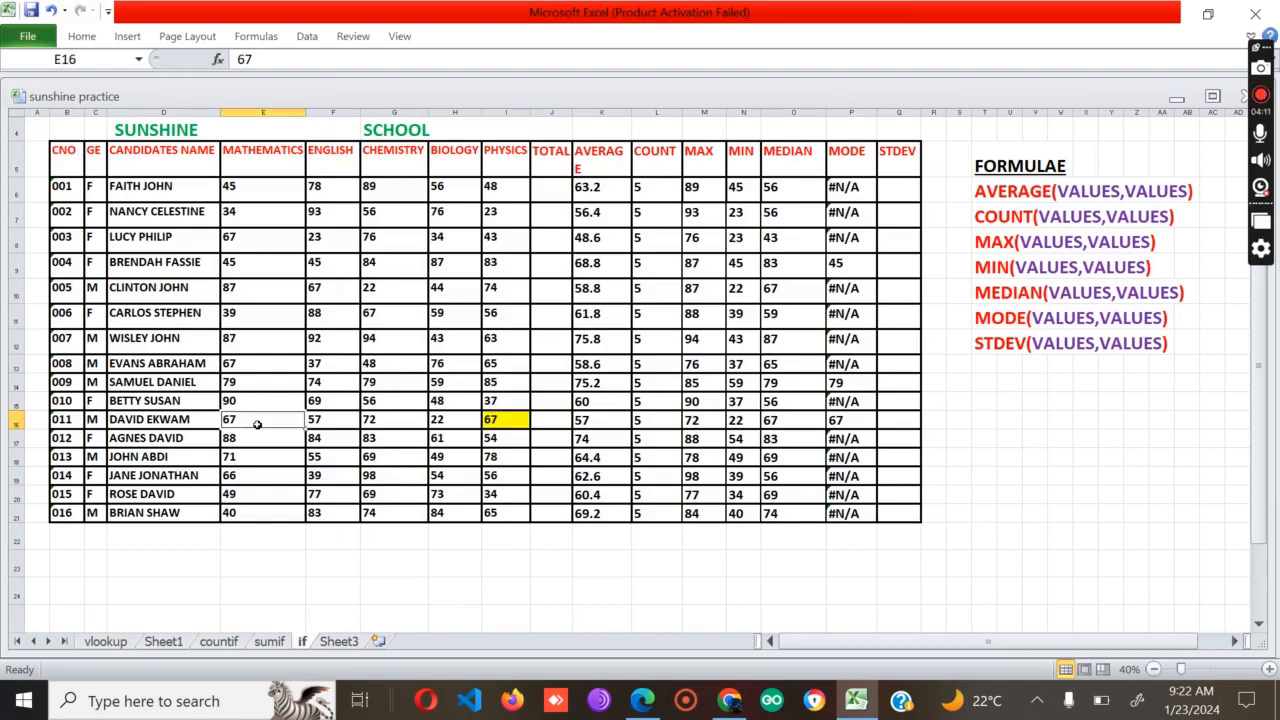
pyautogui.click(98, 40)
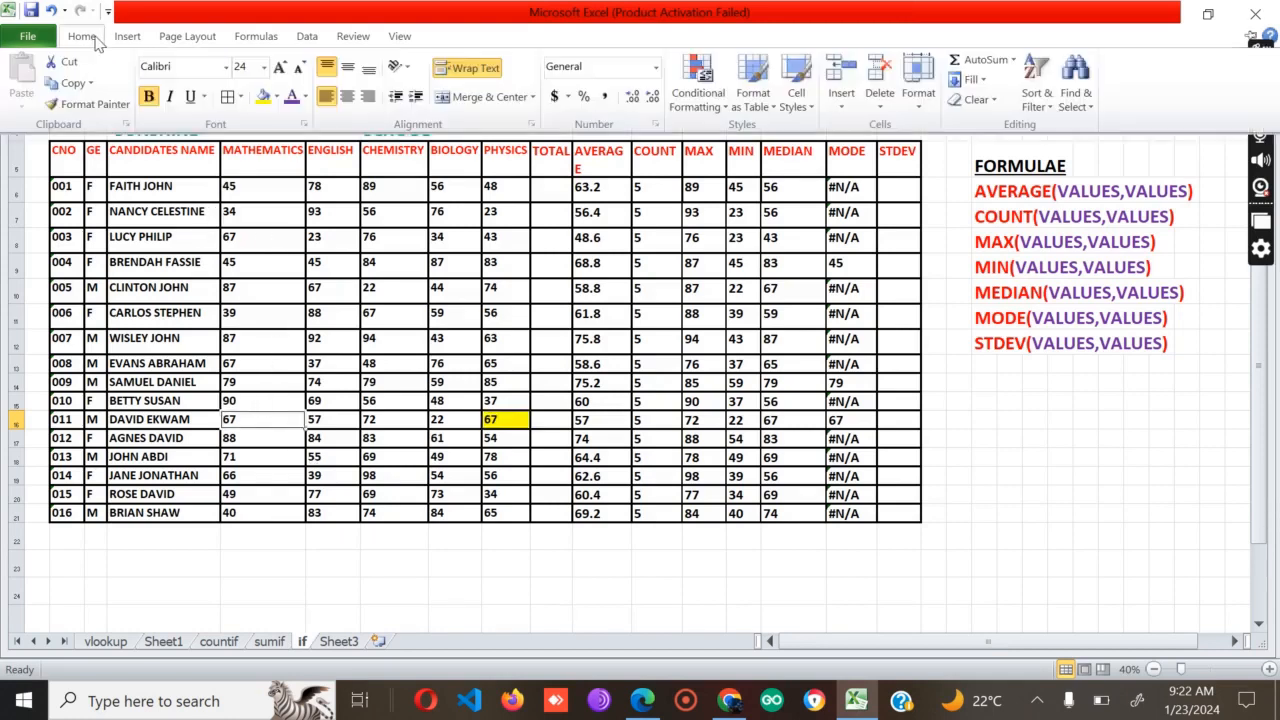
pyautogui.click(264, 97)
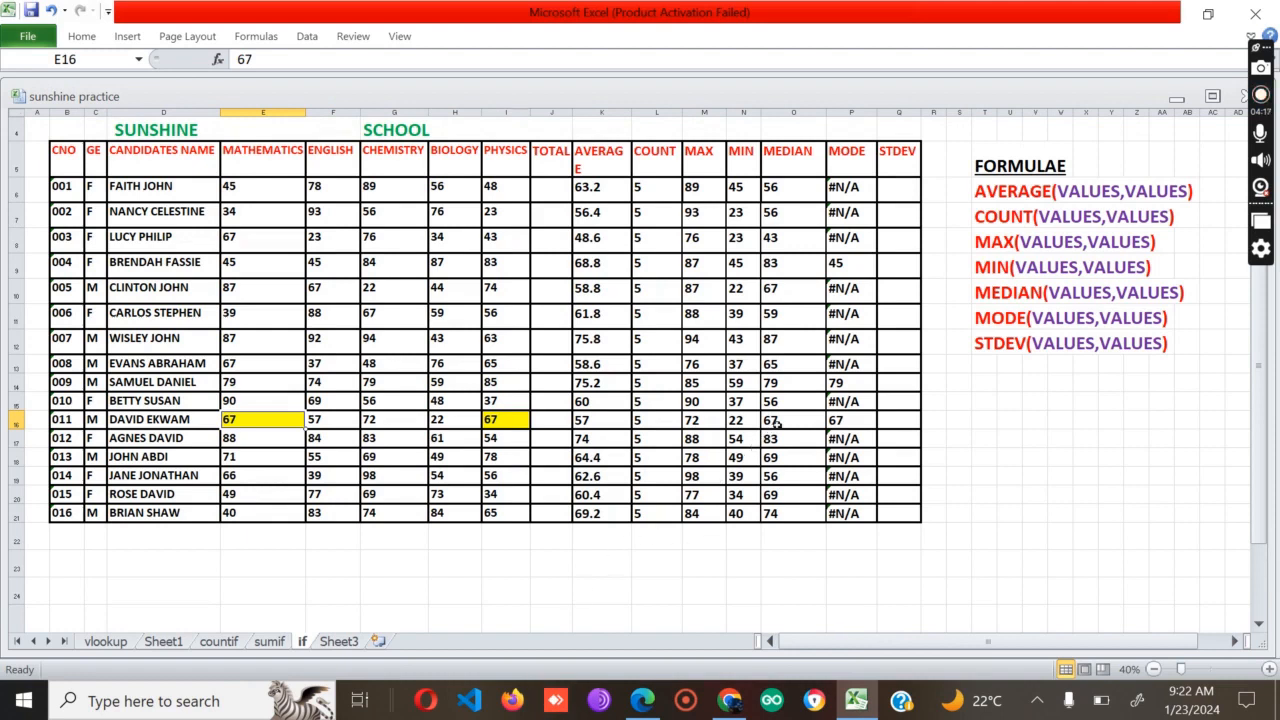
# Step: Inspect the MODE formulas in P16, P14 and P9 and the MEDIAN formula in O16
pyautogui.click(850, 421)
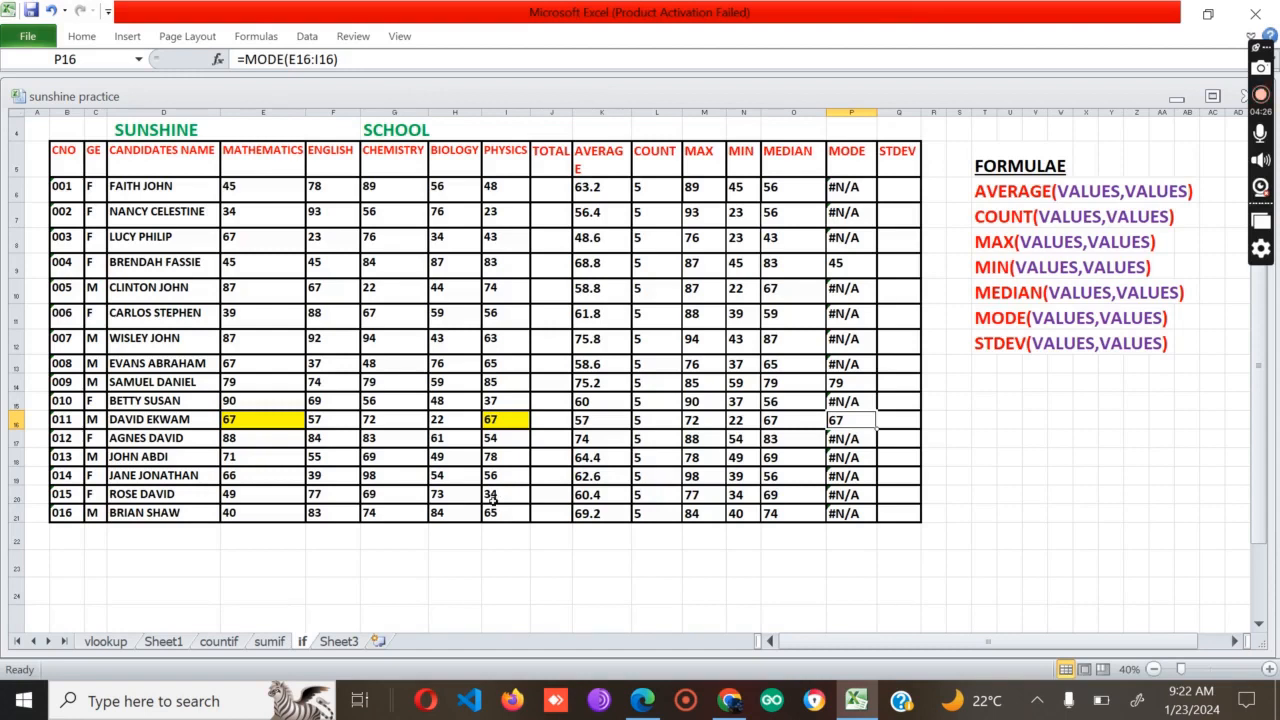
pyautogui.click(783, 421)
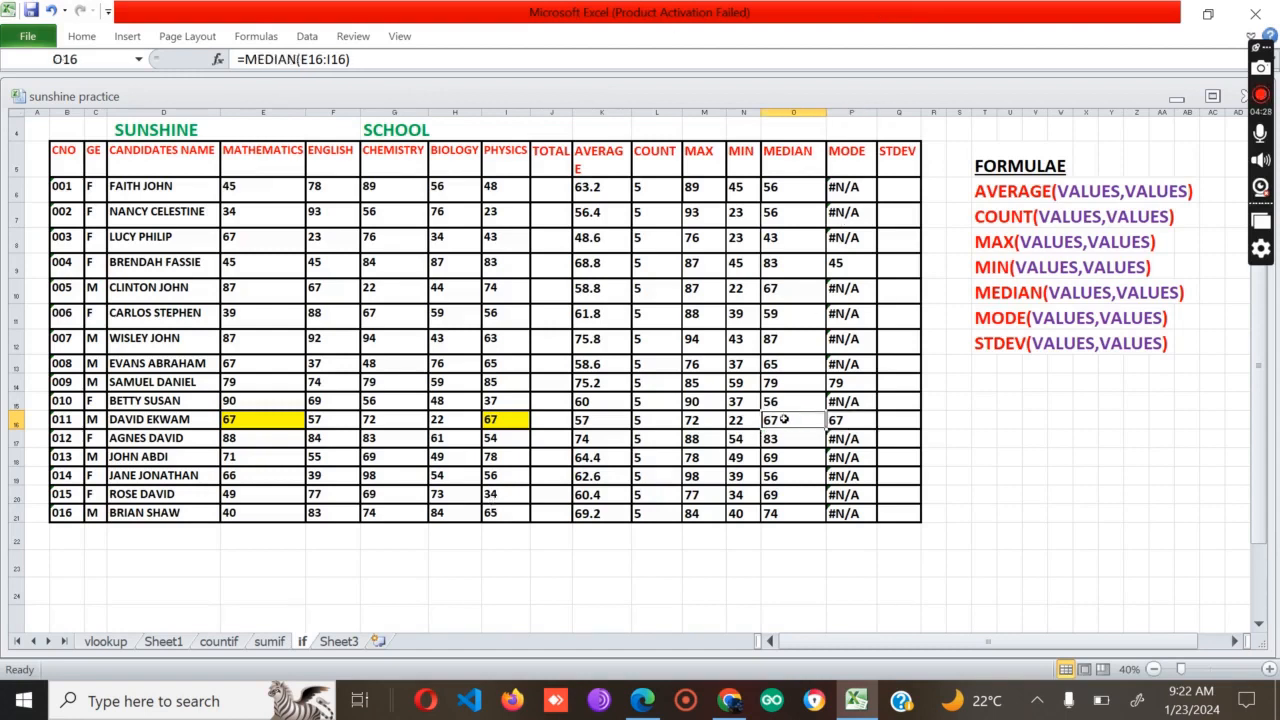
pyautogui.click(839, 387)
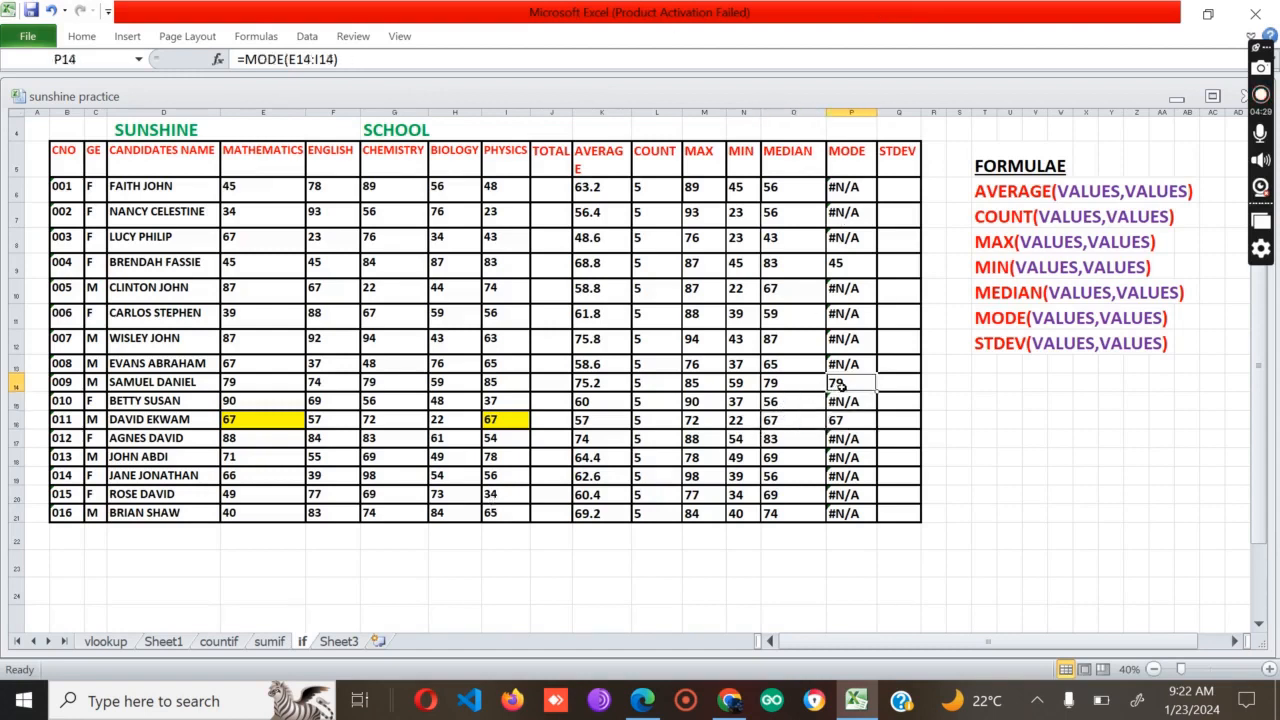
pyautogui.click(842, 266)
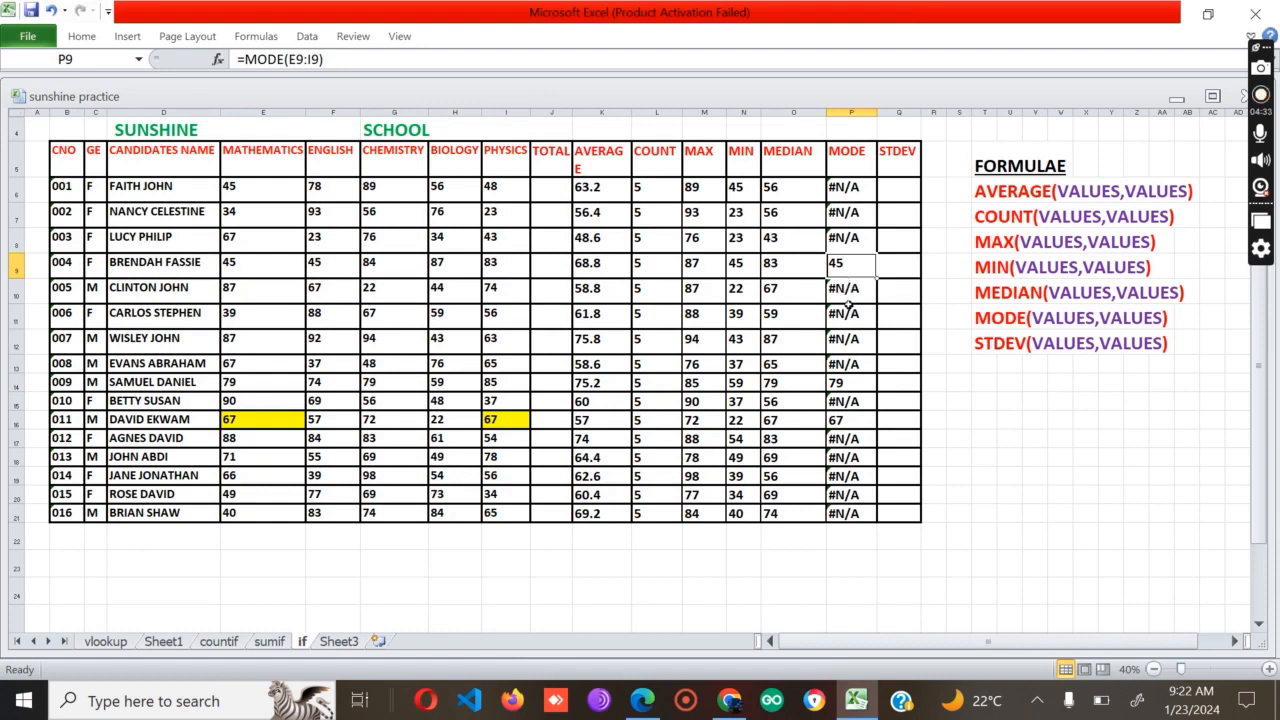
# Step: Change the last candidate's mathematics mark in E21 to 84
pyautogui.click(239, 513)
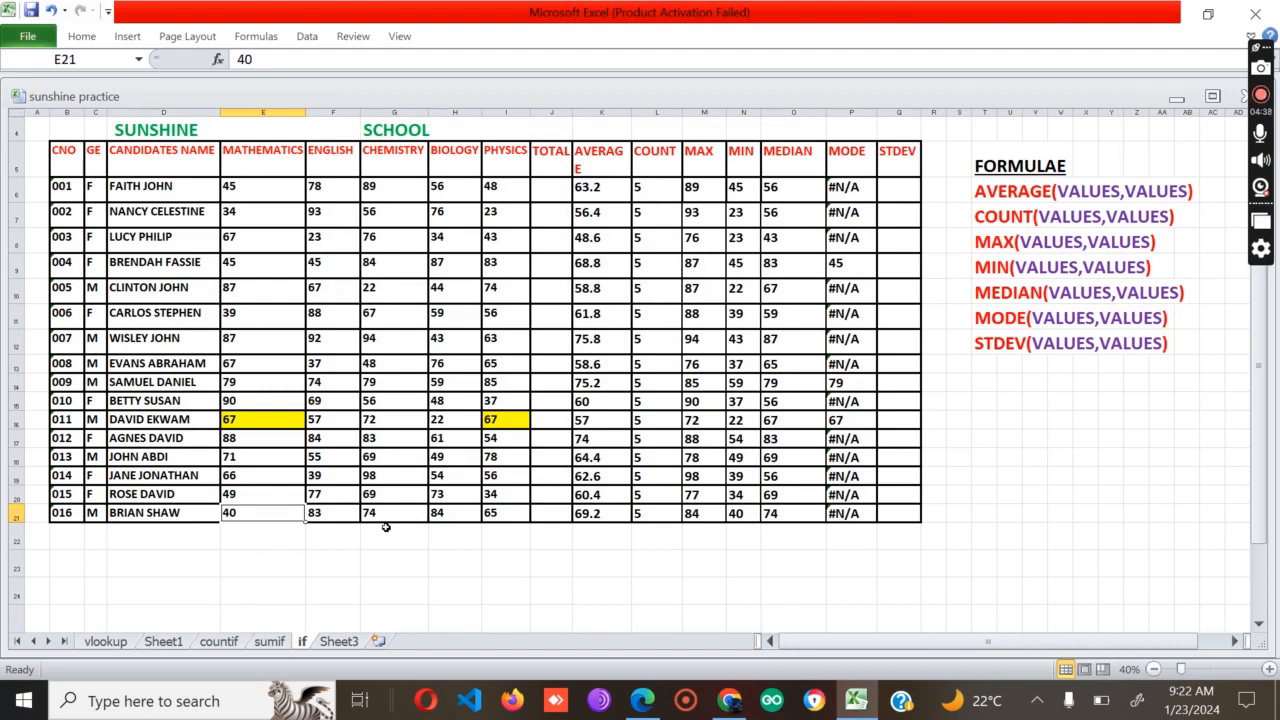
pyautogui.write('84')
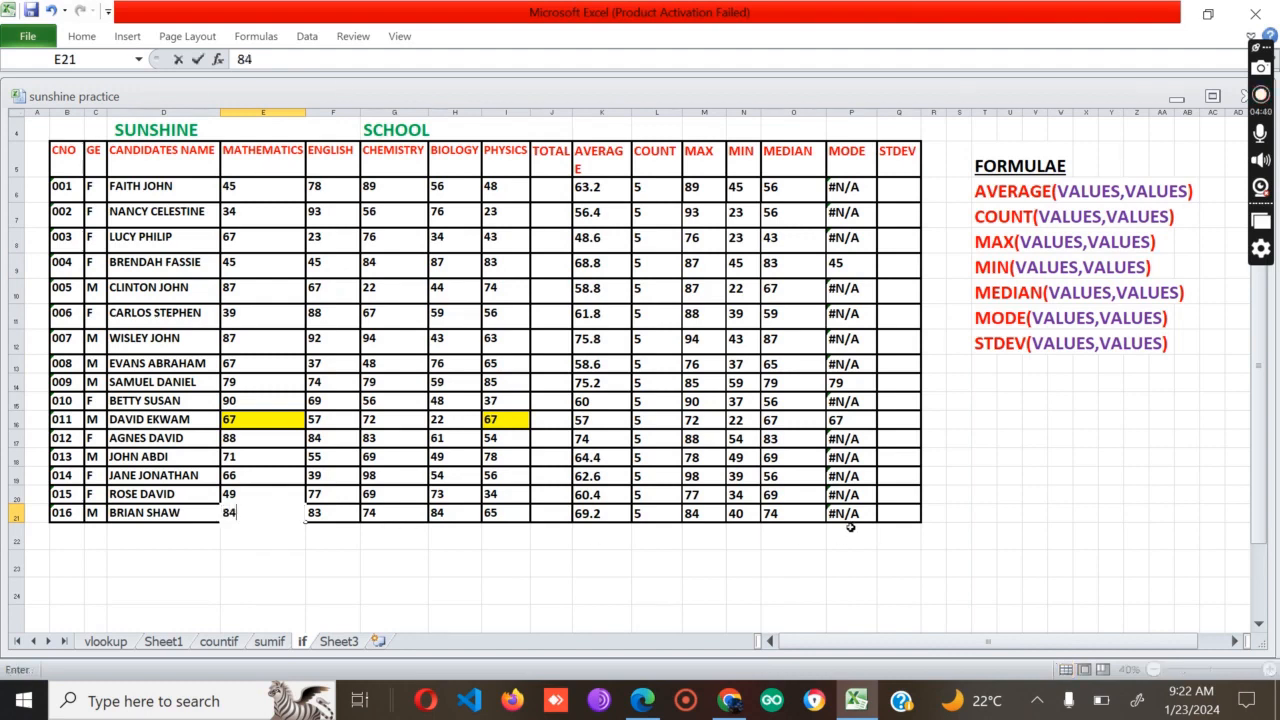
pyautogui.click(403, 557)
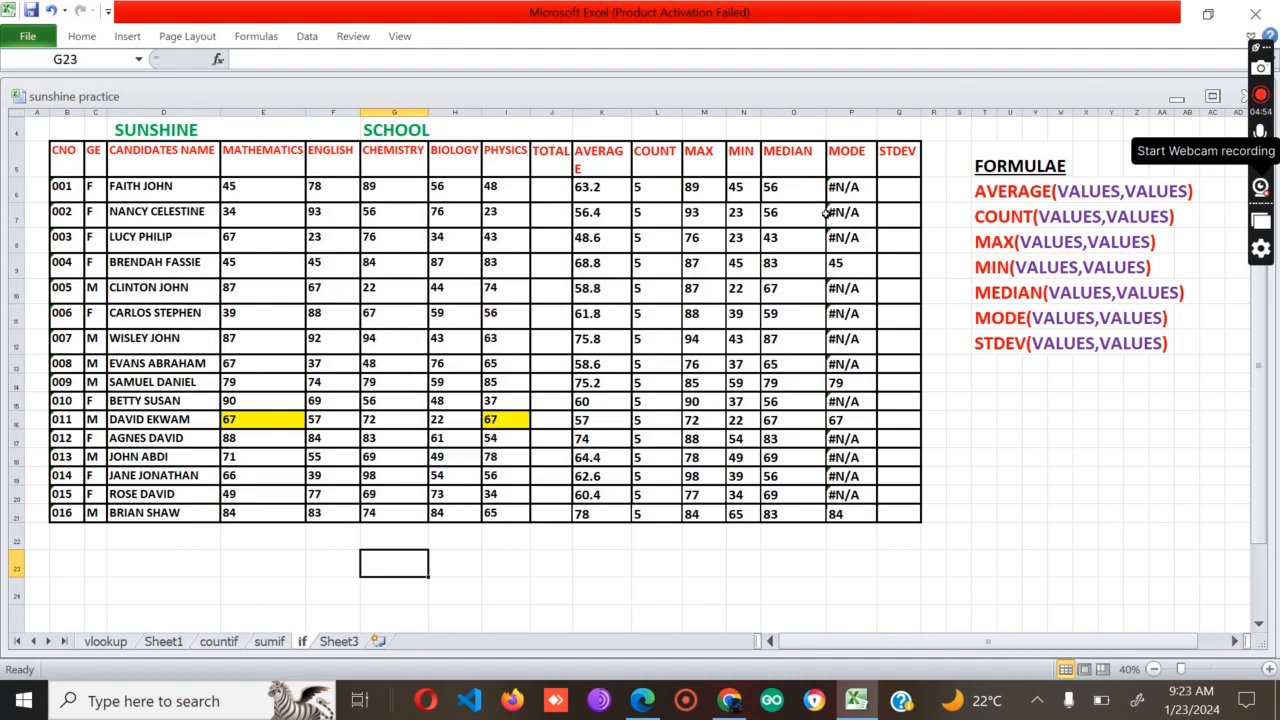
# Step: Enter =STDEV(E6:I6) in Q6 to get the first candidate's standard deviation
pyautogui.click(898, 185)
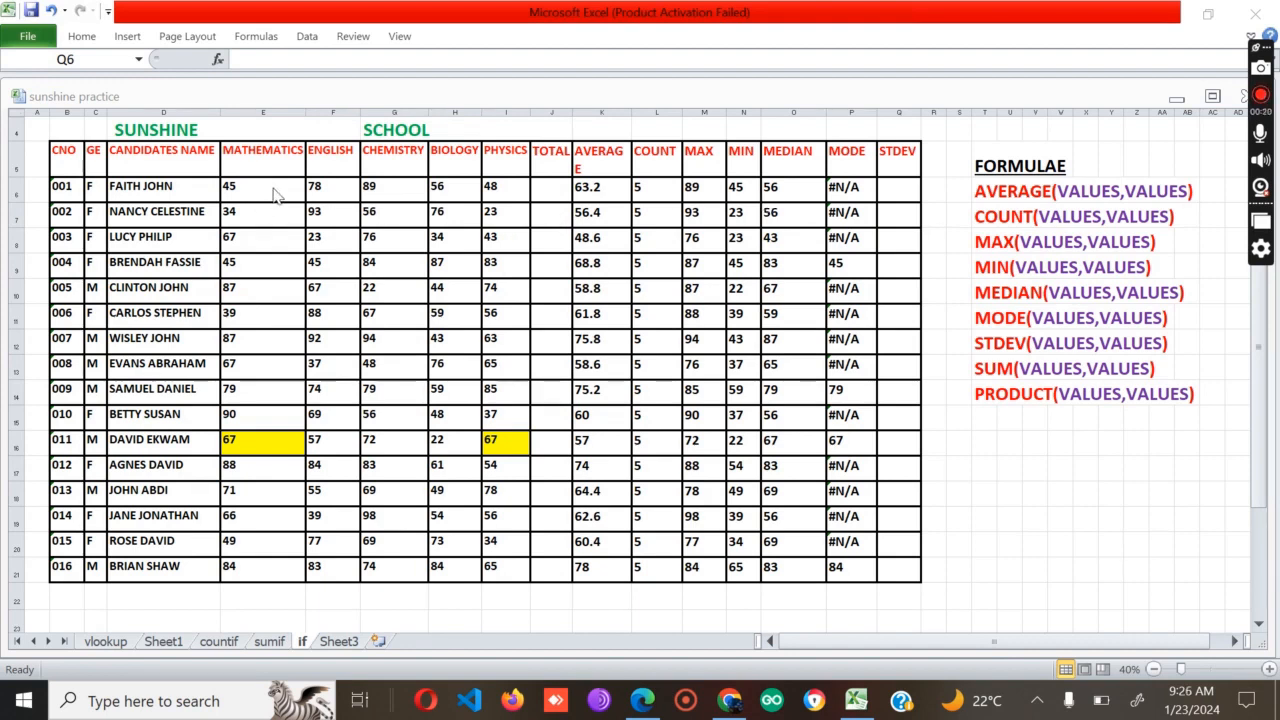
pyautogui.click(885, 190)
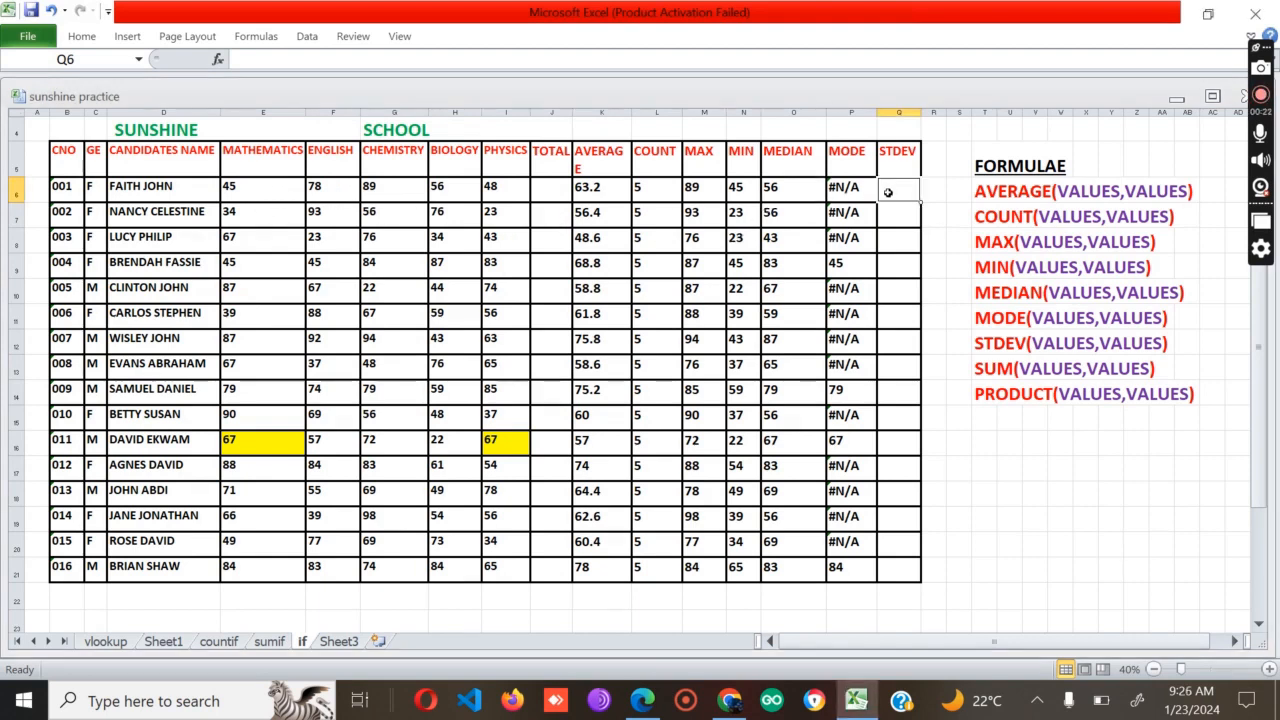
pyautogui.write('=')
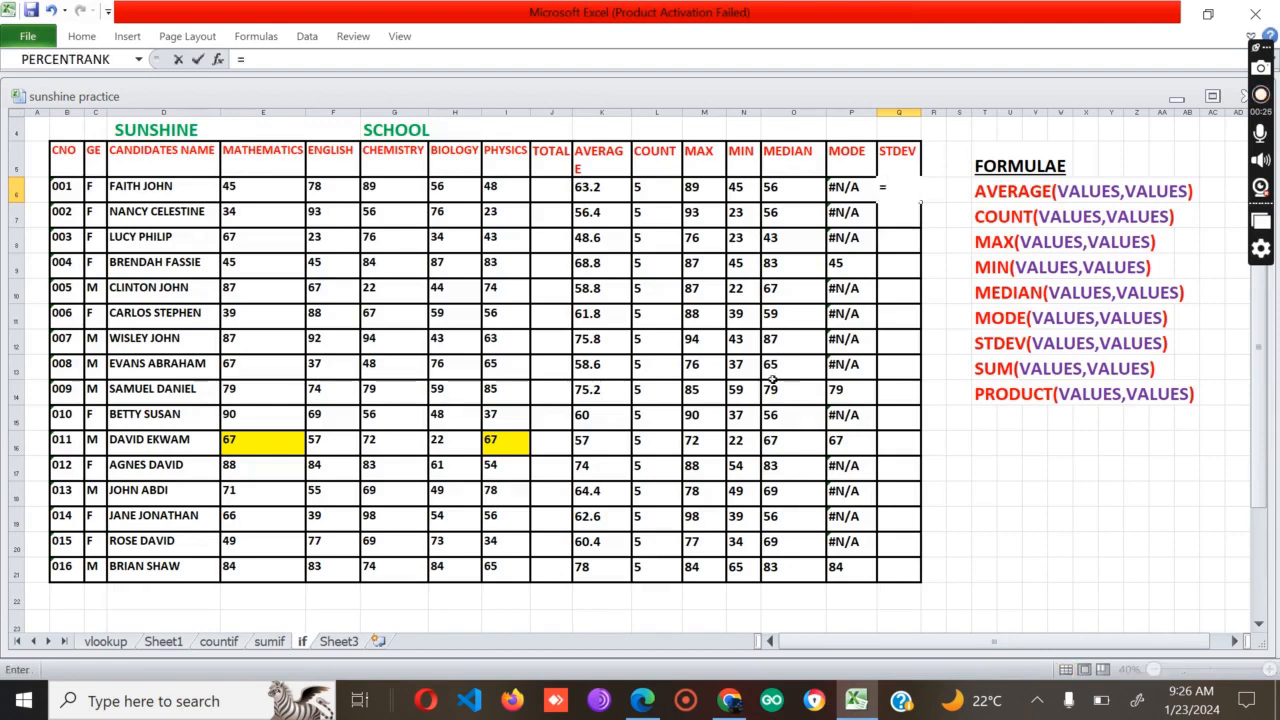
pyautogui.write('STDEV')
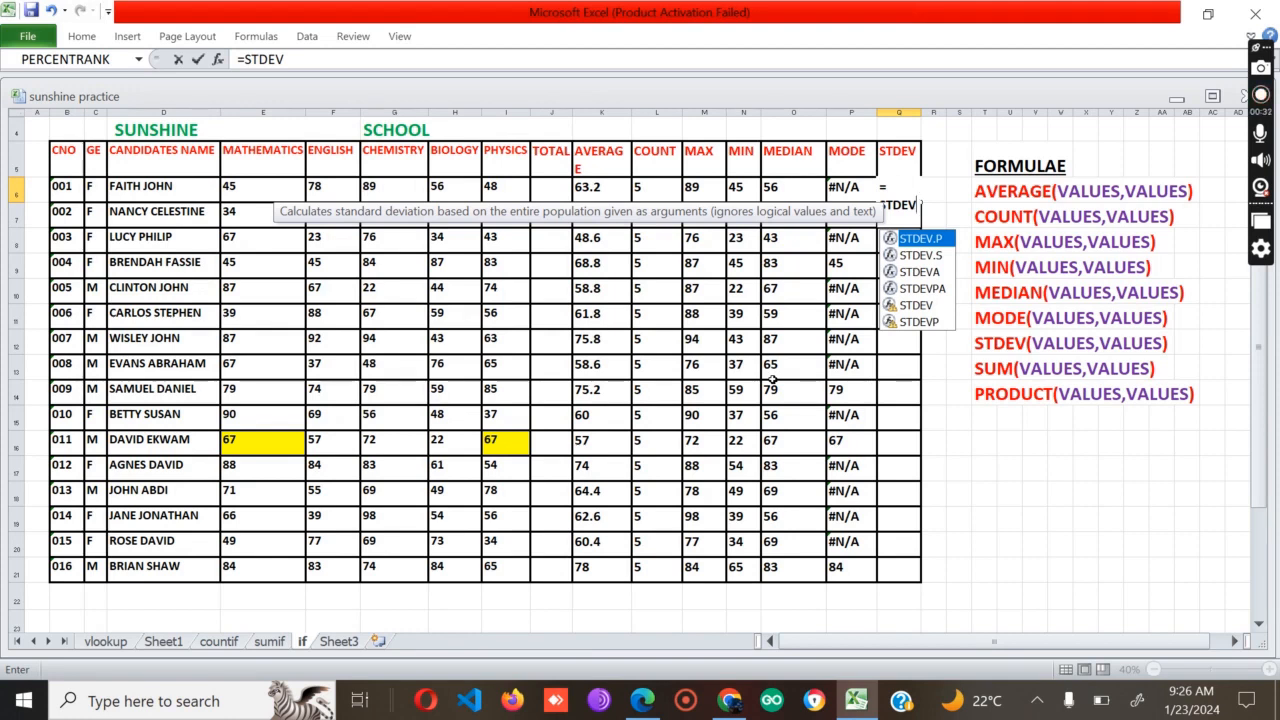
pyautogui.write('(')
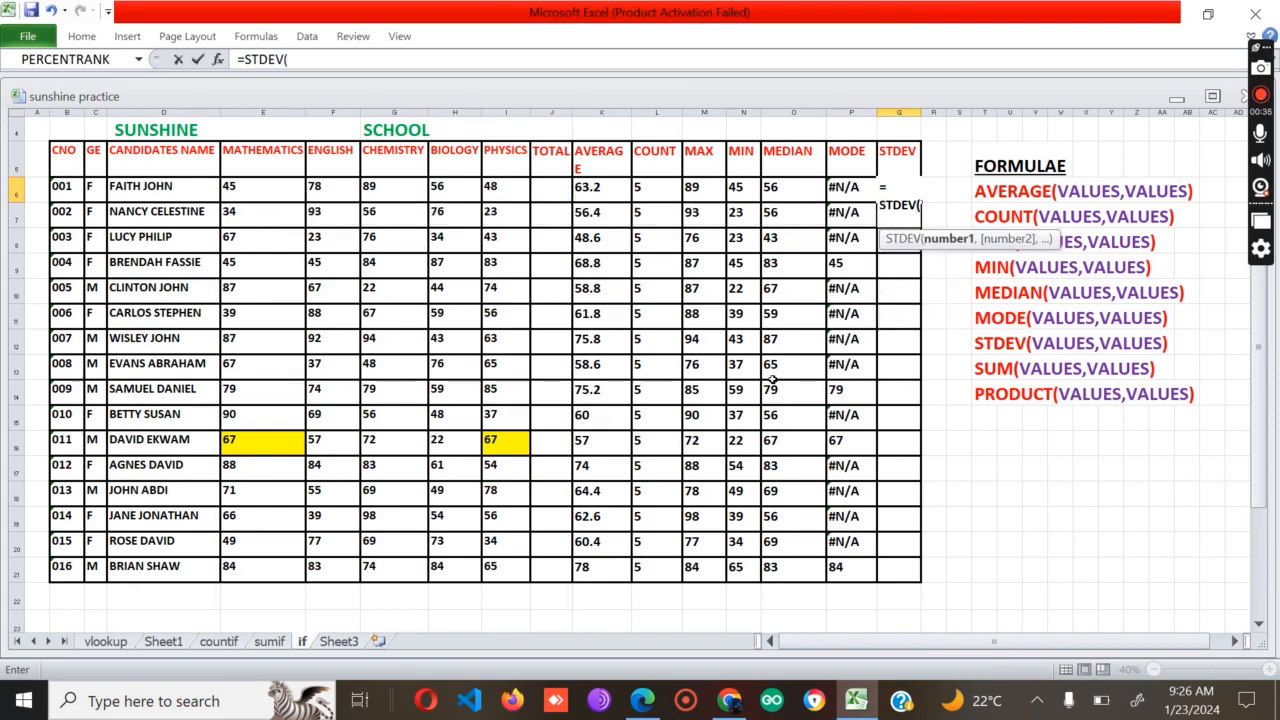
pyautogui.write('E6')
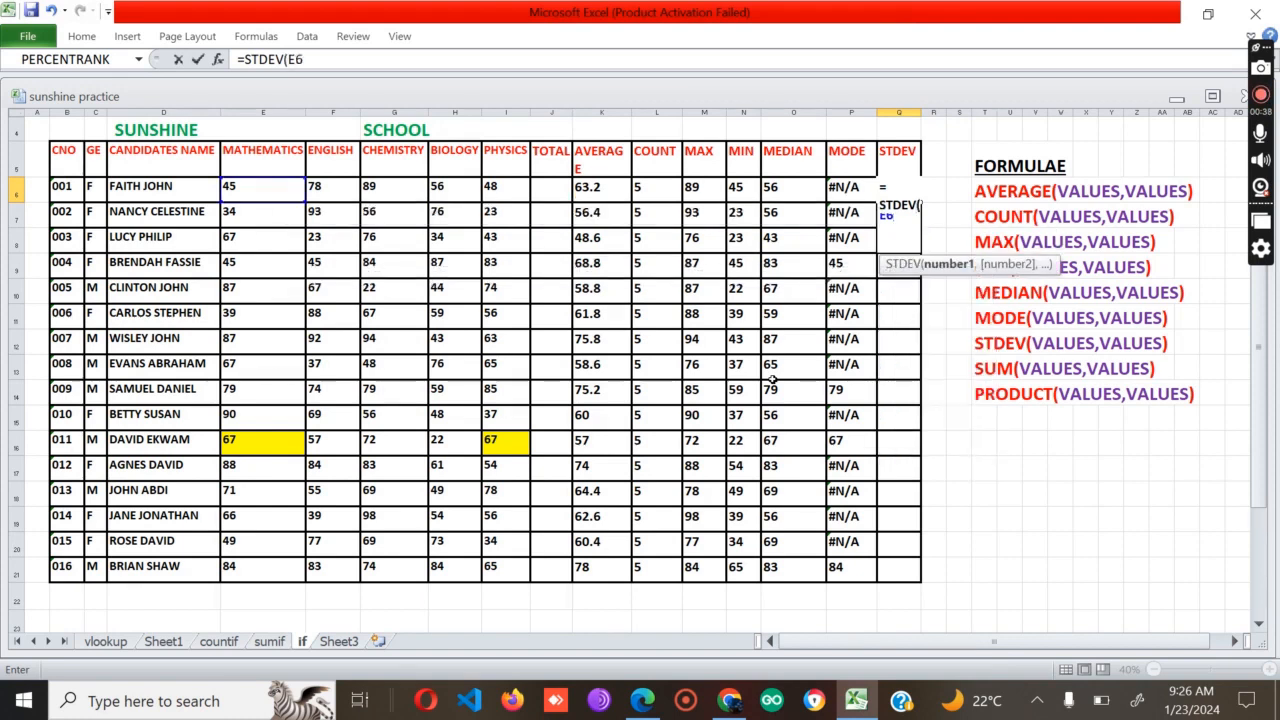
pyautogui.write(':I')
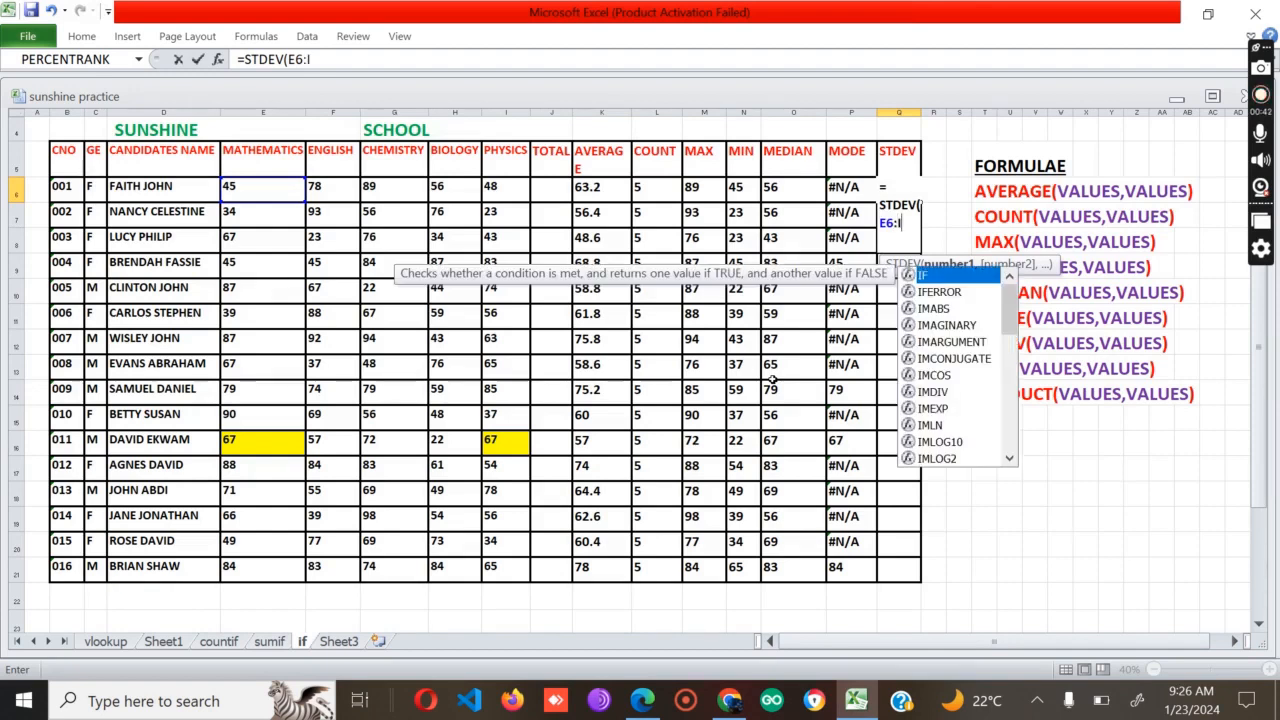
pyautogui.write('6')
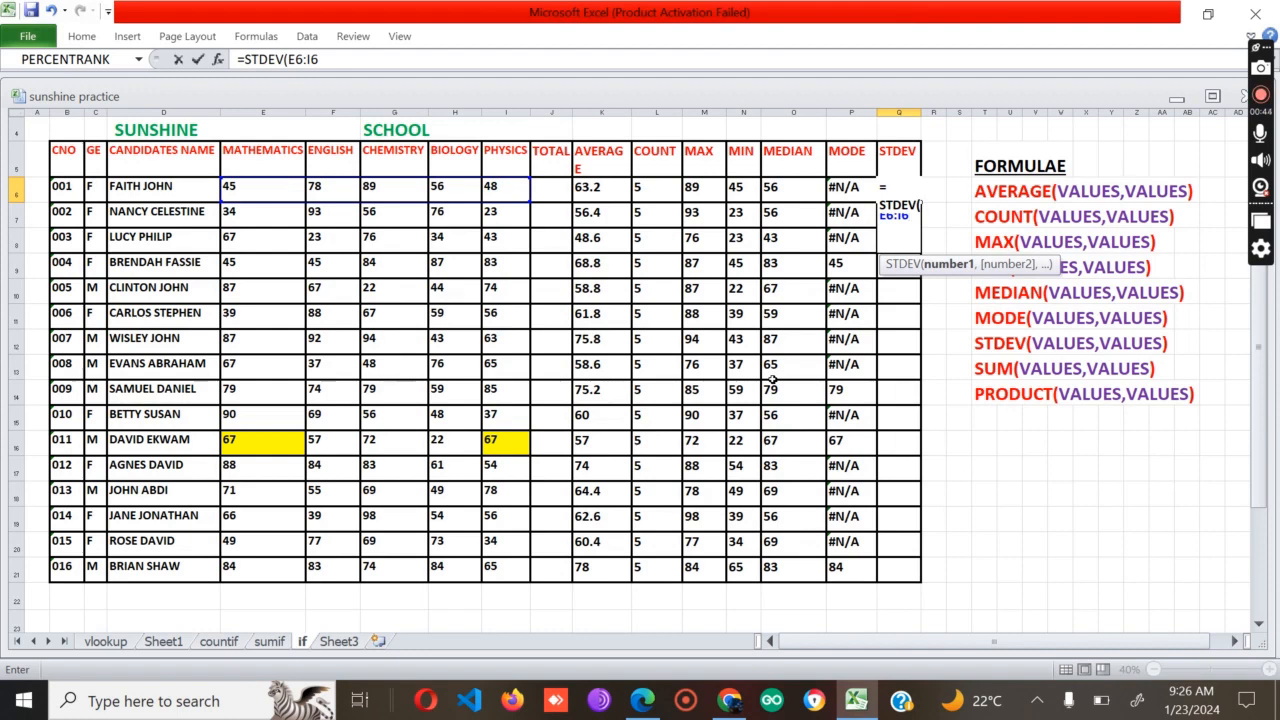
pyautogui.write(')')
pyautogui.press('Return')
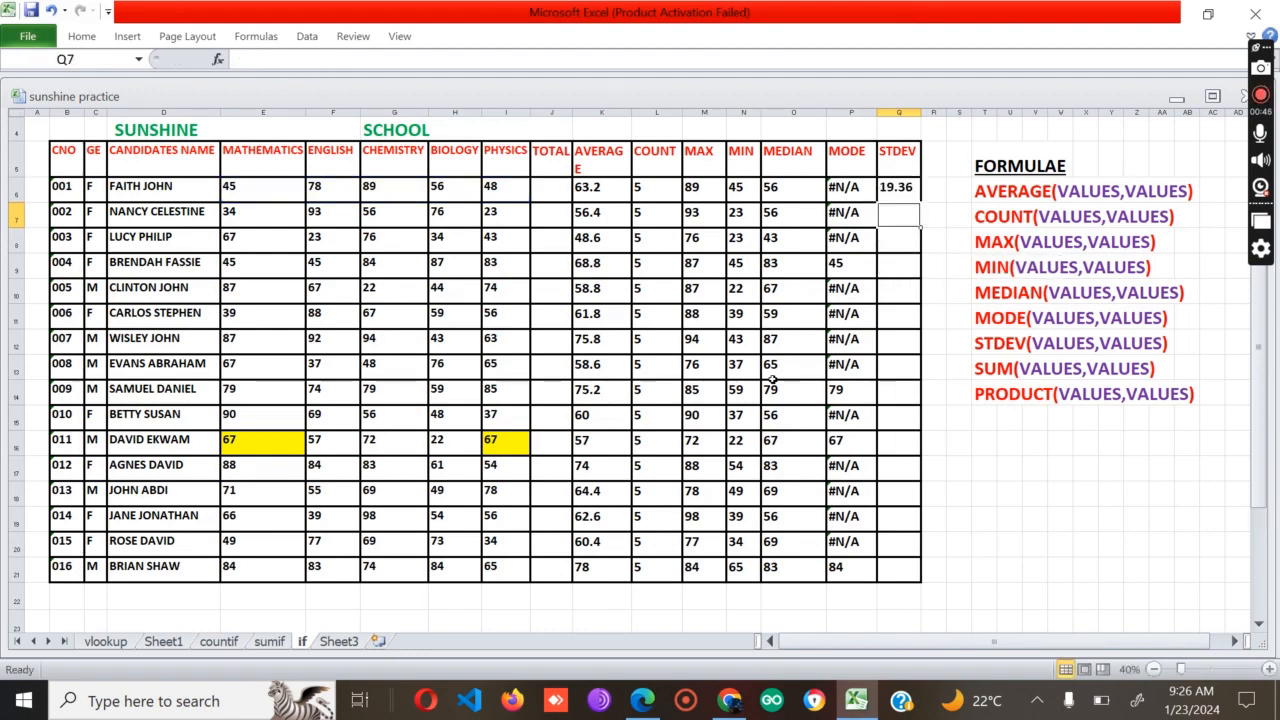
# Step: Fill the STDEV formula from Q6 down through the last candidate's row, Q21
pyautogui.click(918, 199)
pyautogui.moveTo(918, 203); pyautogui.dragTo(892, 572)
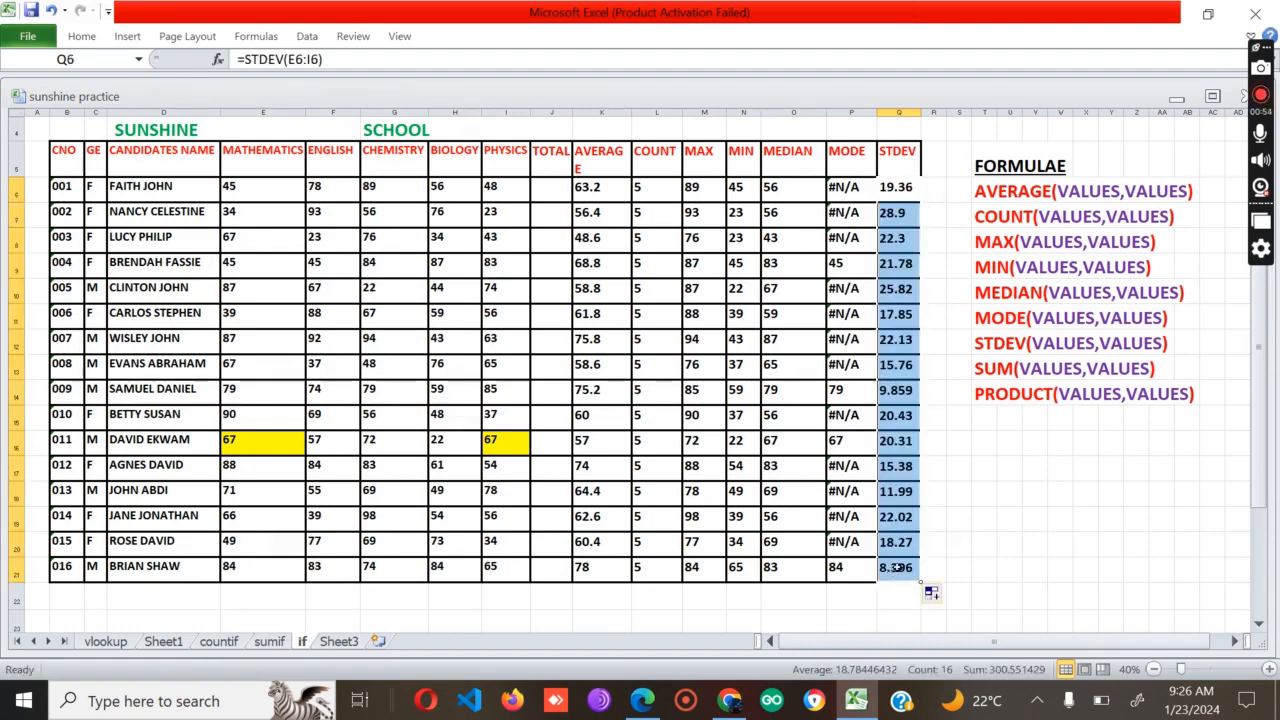
pyautogui.click(976, 537)
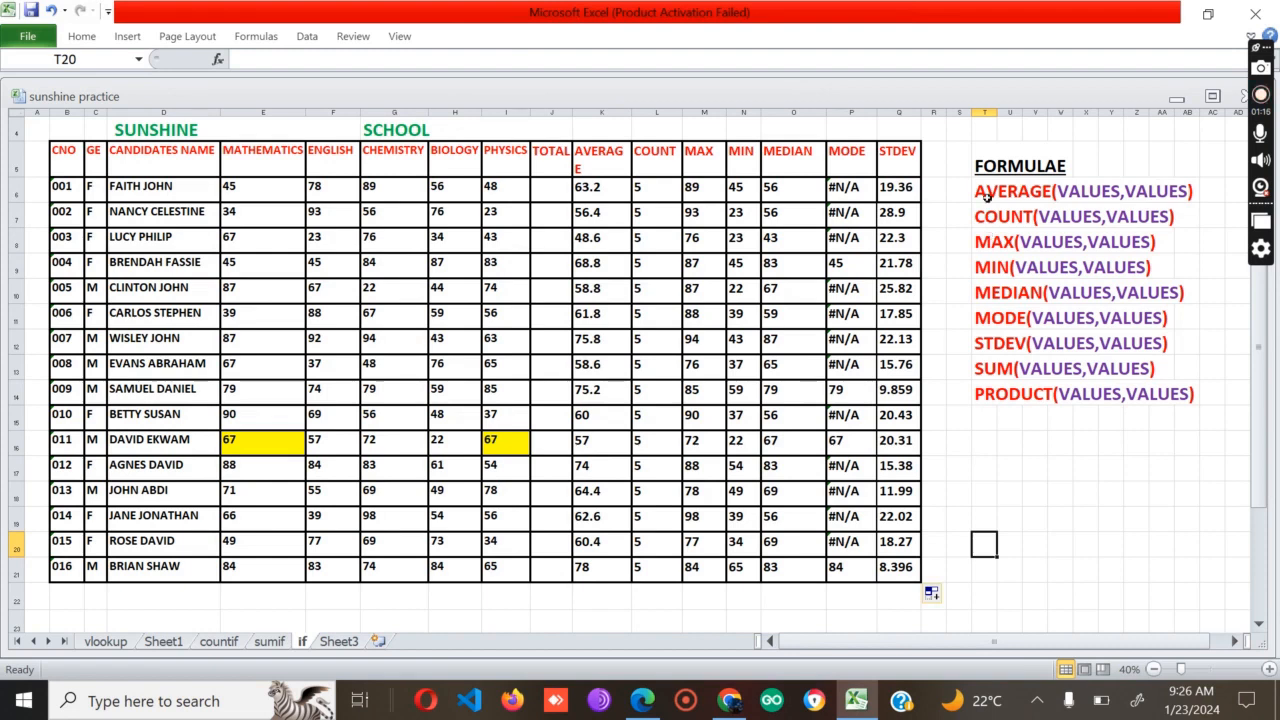
pyautogui.click(1001, 368)
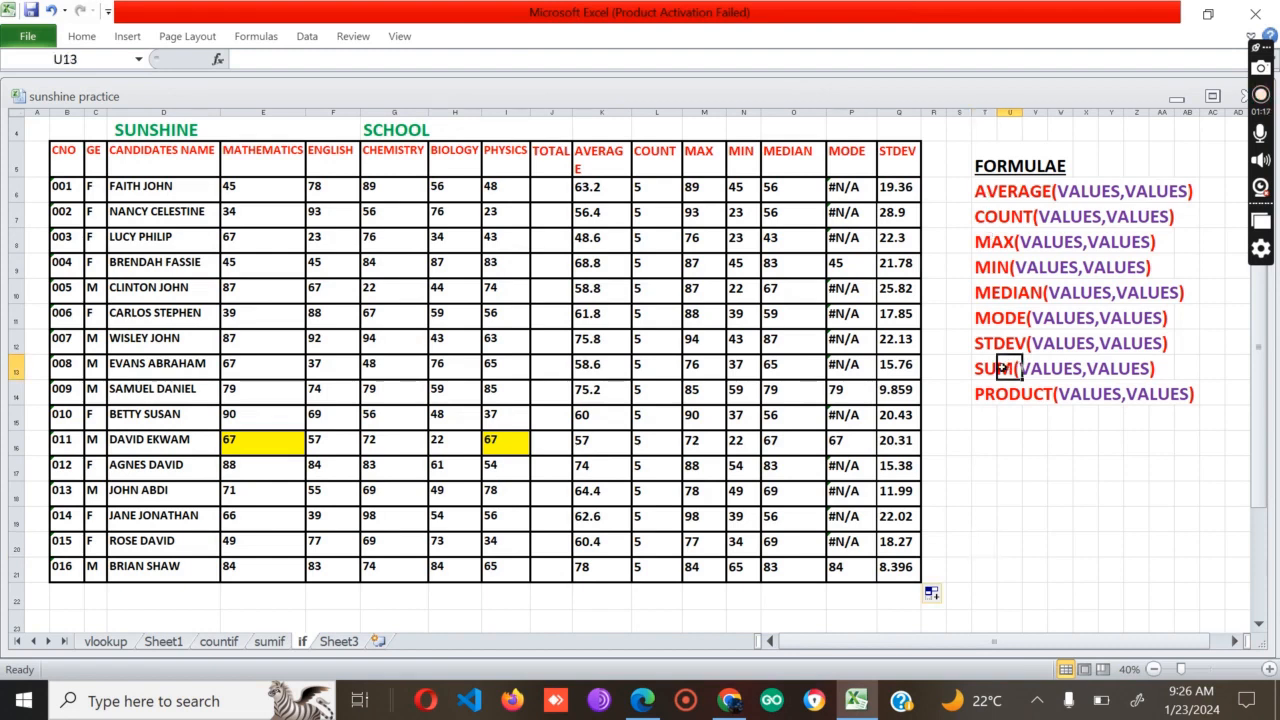
# Step: Enter =SUM(E6:I6) in J6 for the first candidate's total and fill it down through the last candidate's row, J21
pyautogui.doubleClick(548, 158)
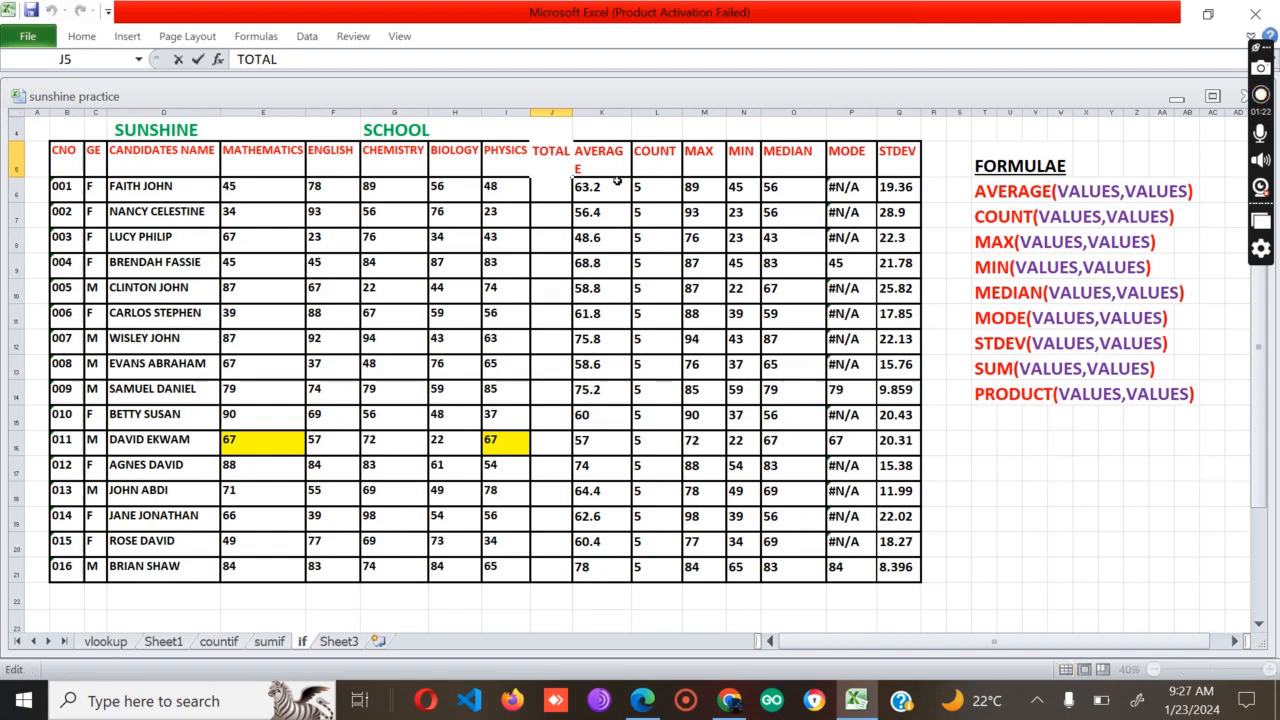
pyautogui.press('Return')
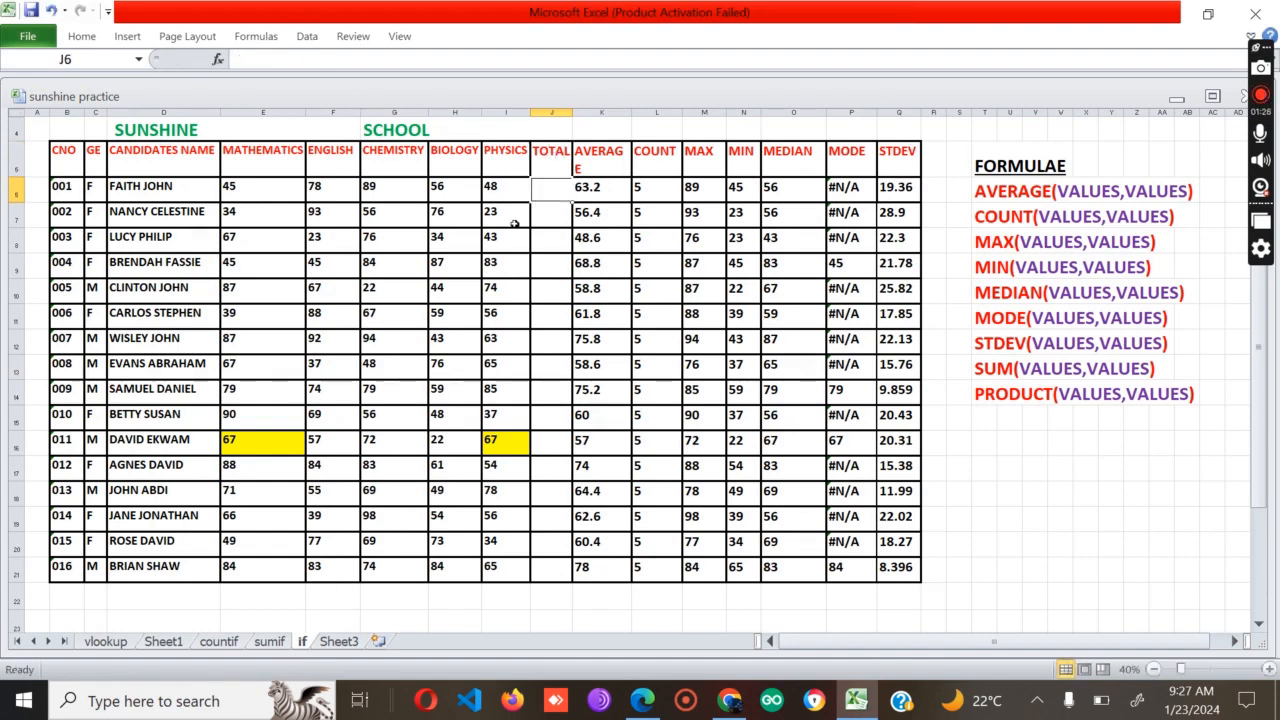
pyautogui.write('=')
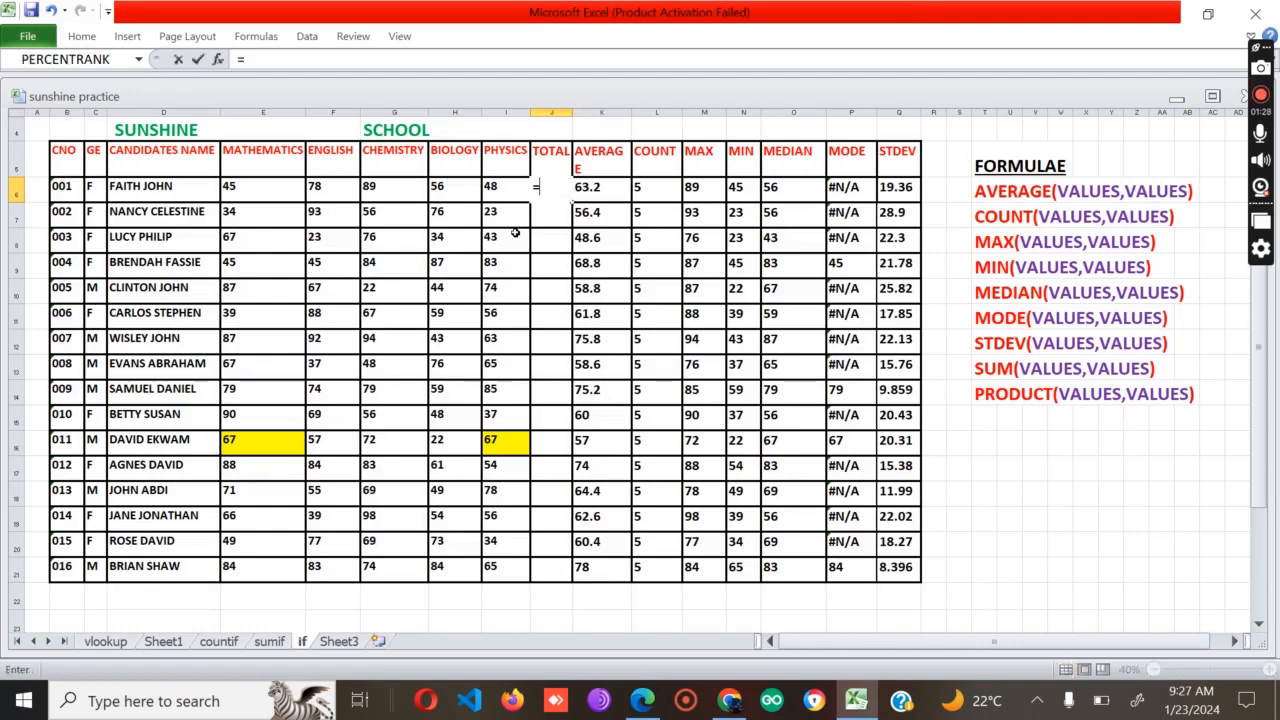
pyautogui.write('SUM')
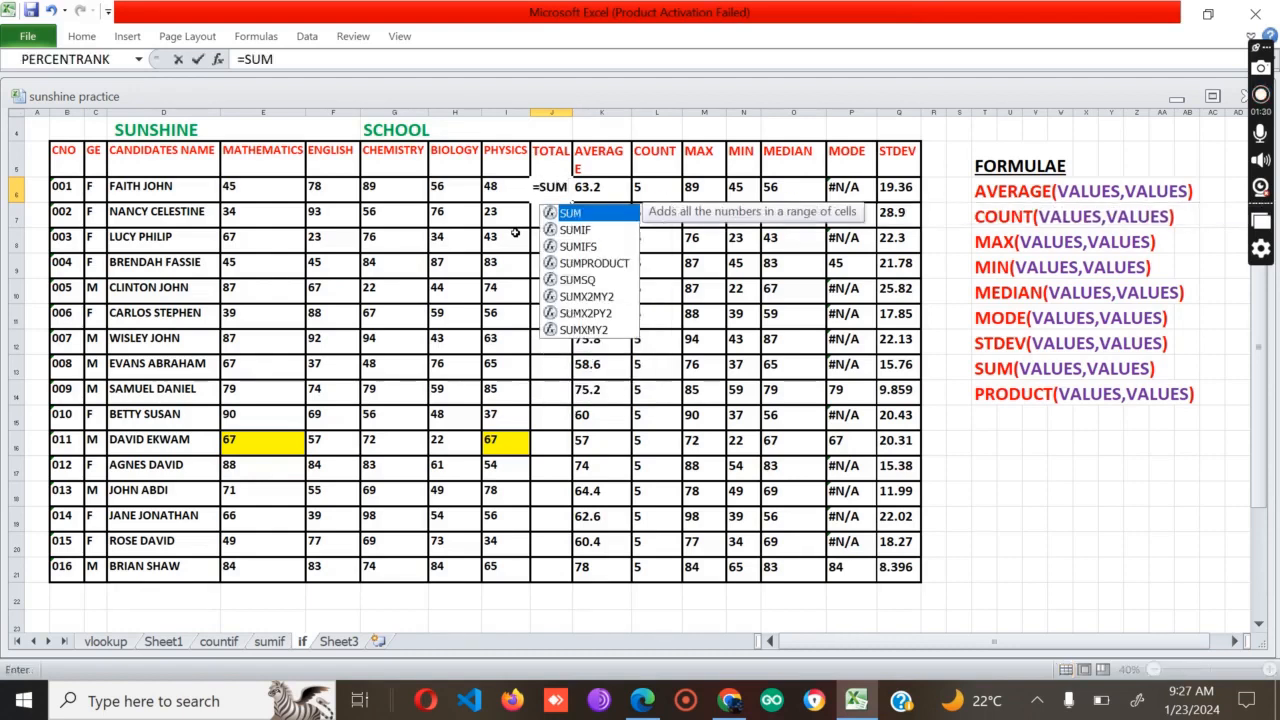
pyautogui.write('(')
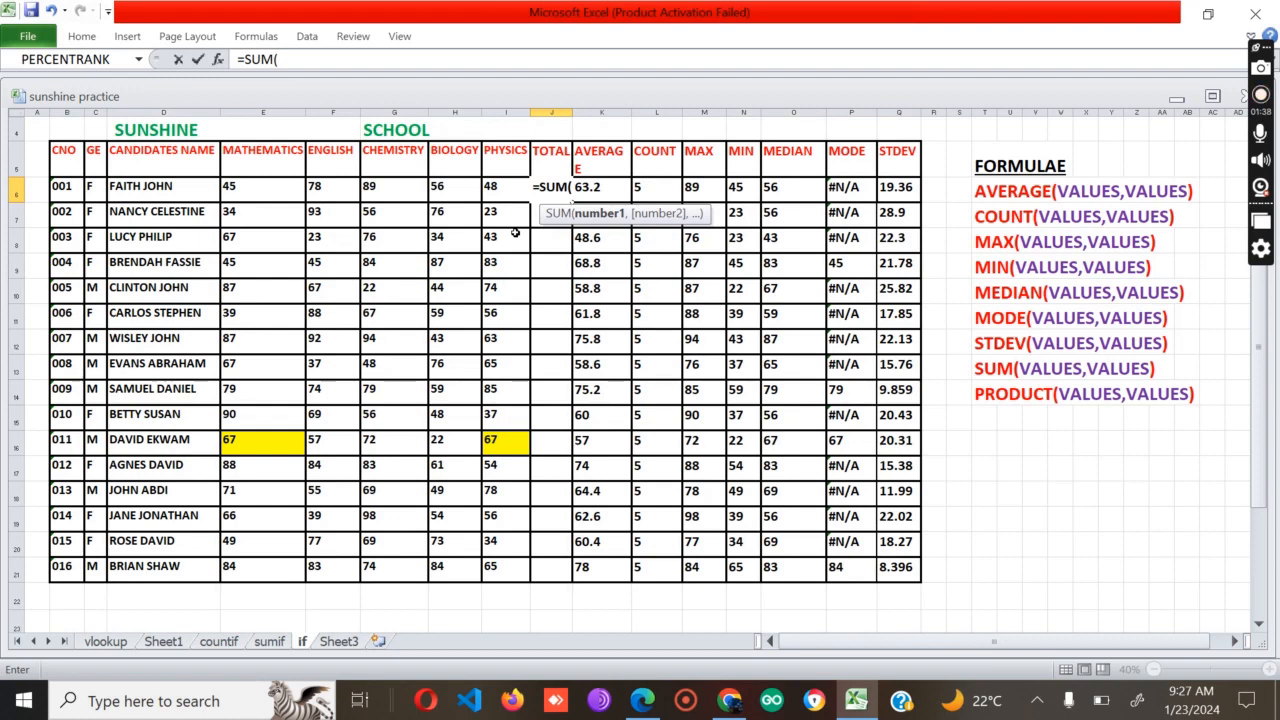
pyautogui.write('E6')
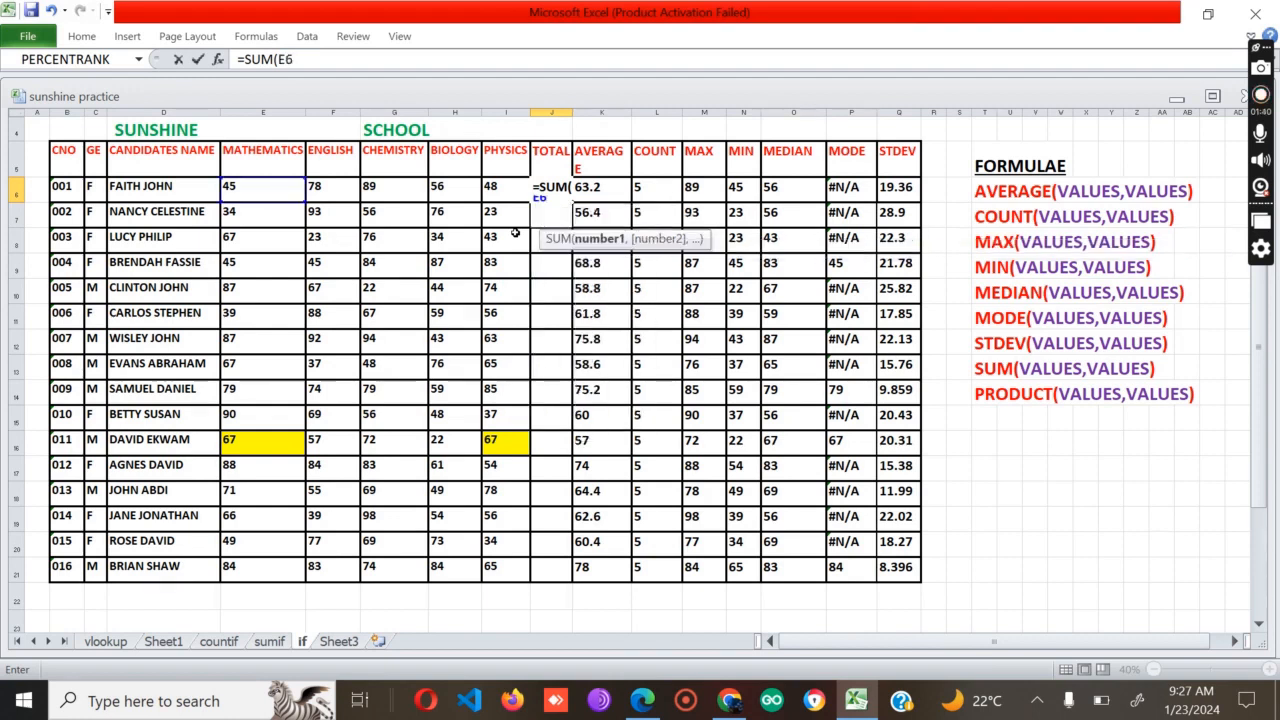
pyautogui.write(':I')
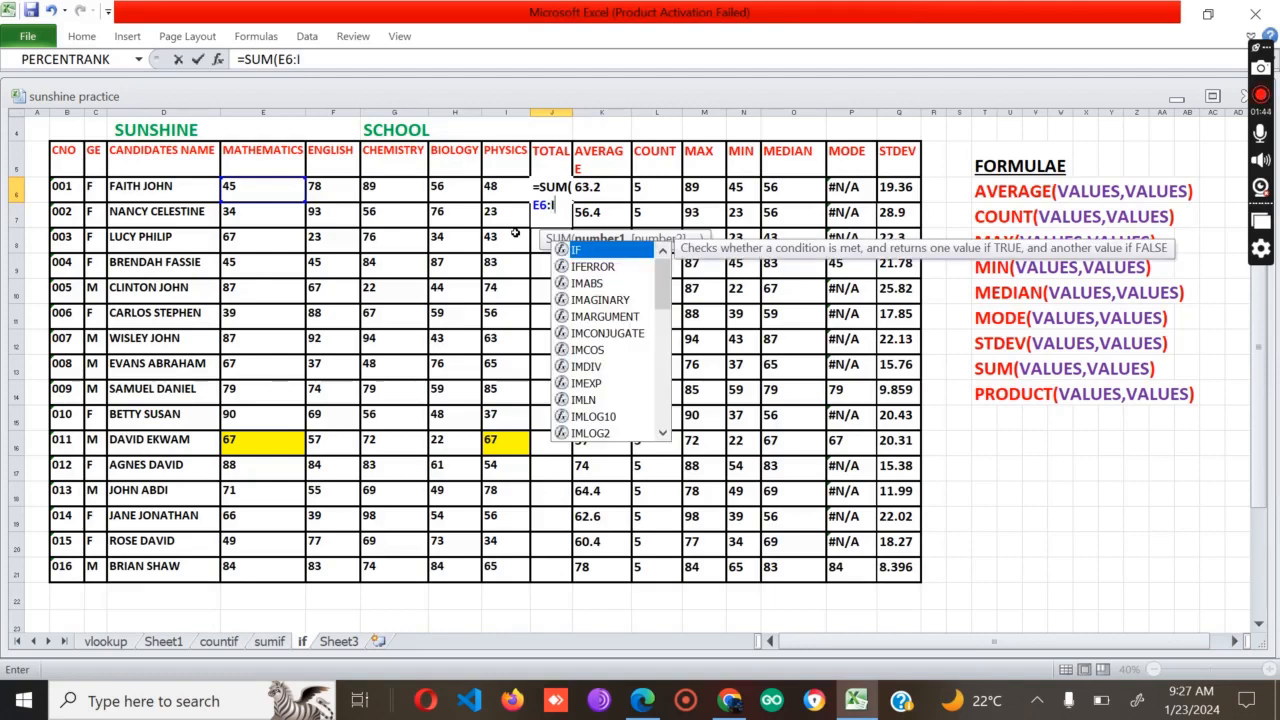
pyautogui.write('6)')
pyautogui.press('Return')
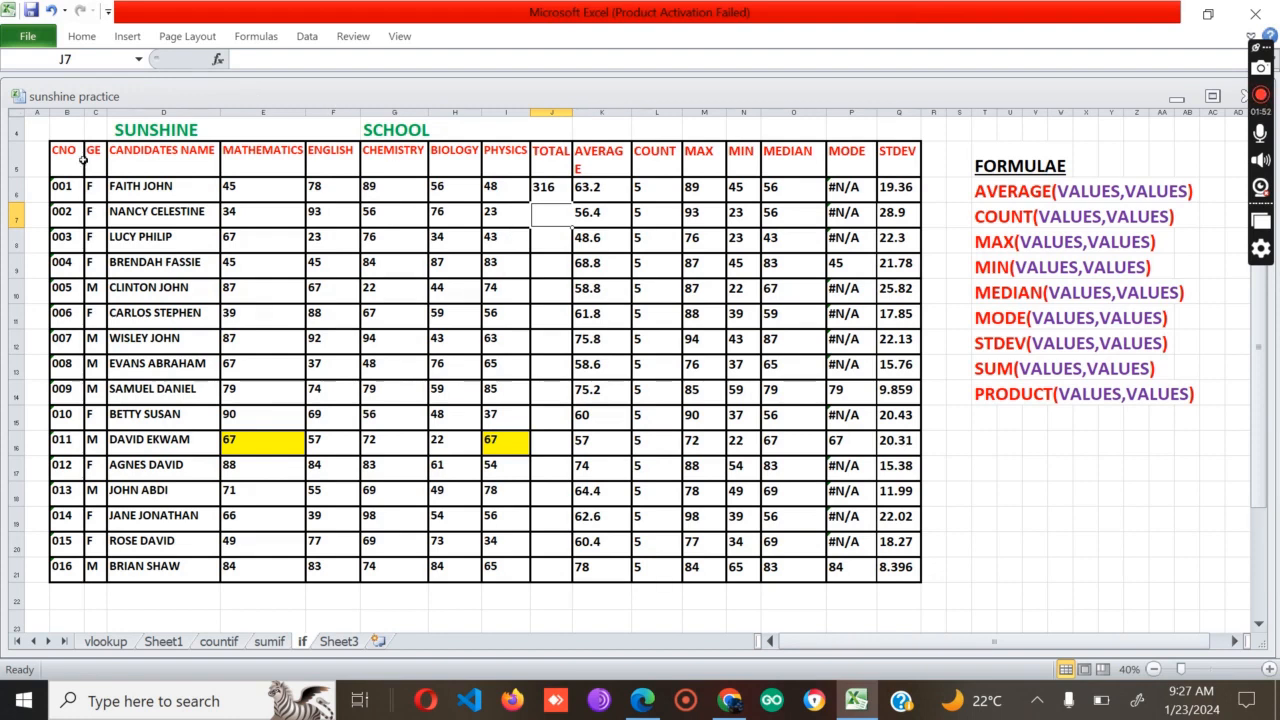
pyautogui.click(545, 188)
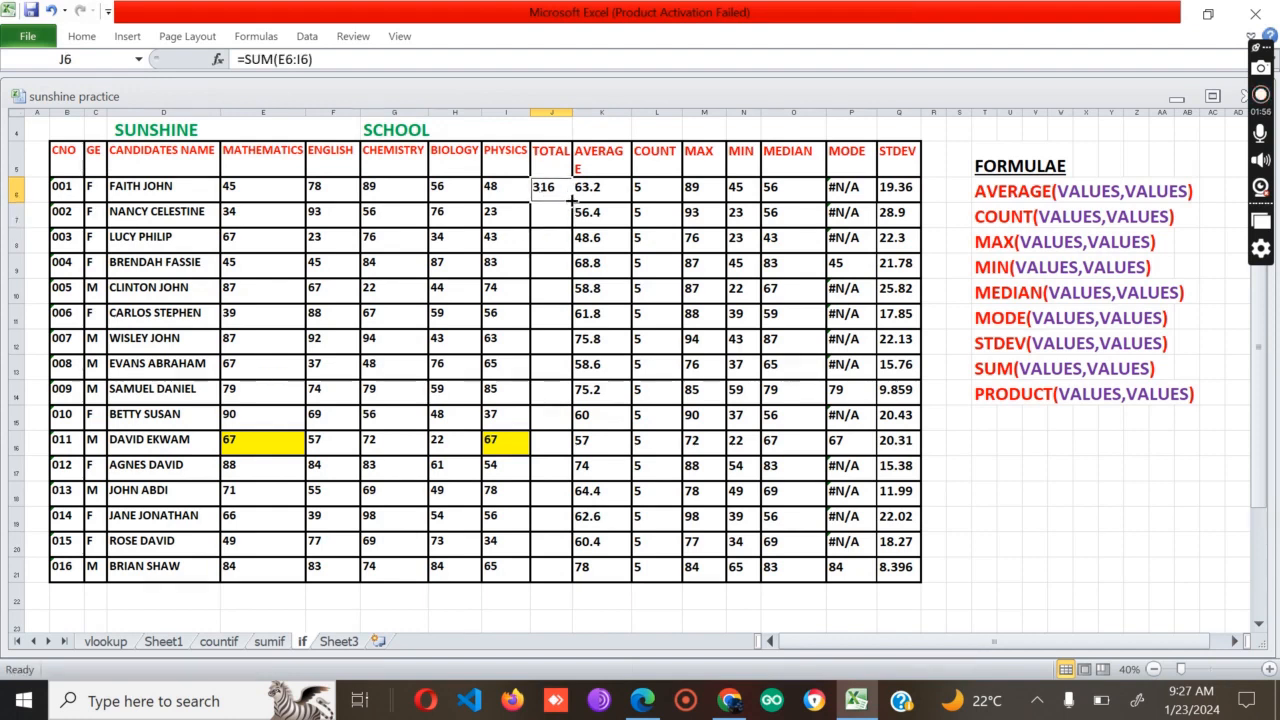
pyautogui.moveTo(568, 199); pyautogui.dragTo(540, 576)
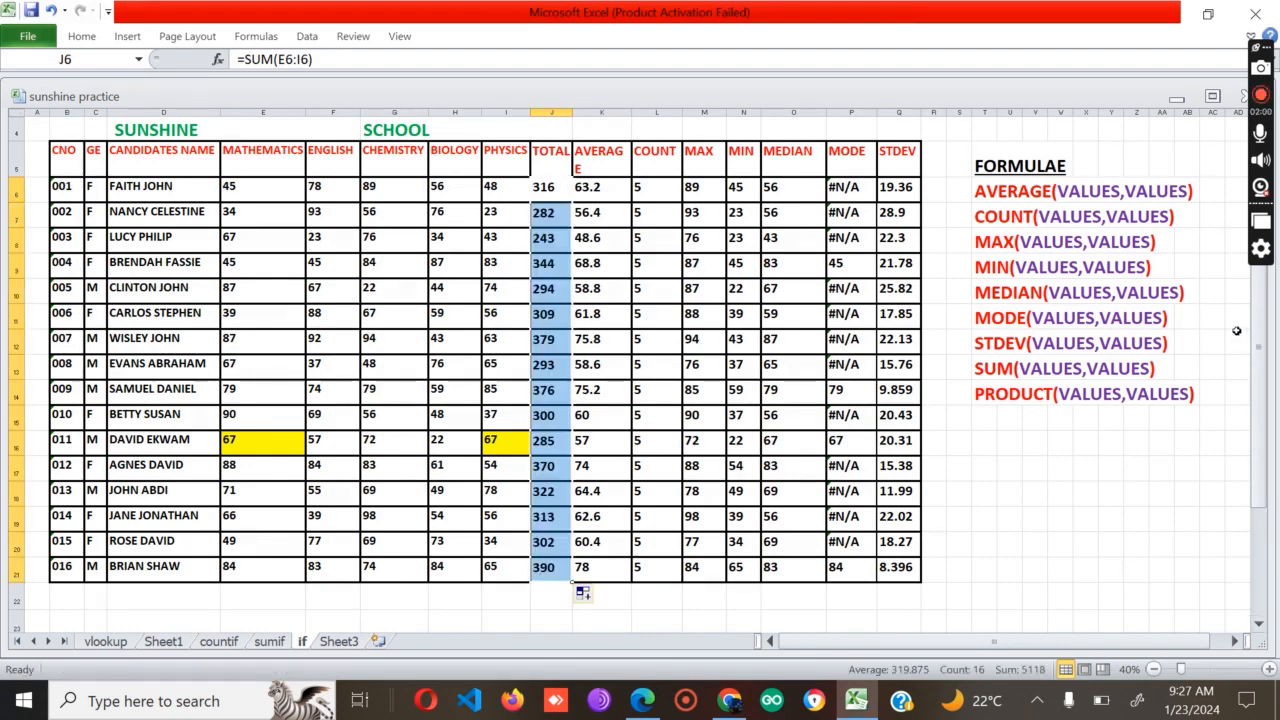
# Step: Add the column header PRODUCT in R5, next to the STDEV header
pyautogui.doubleClick(940, 164)
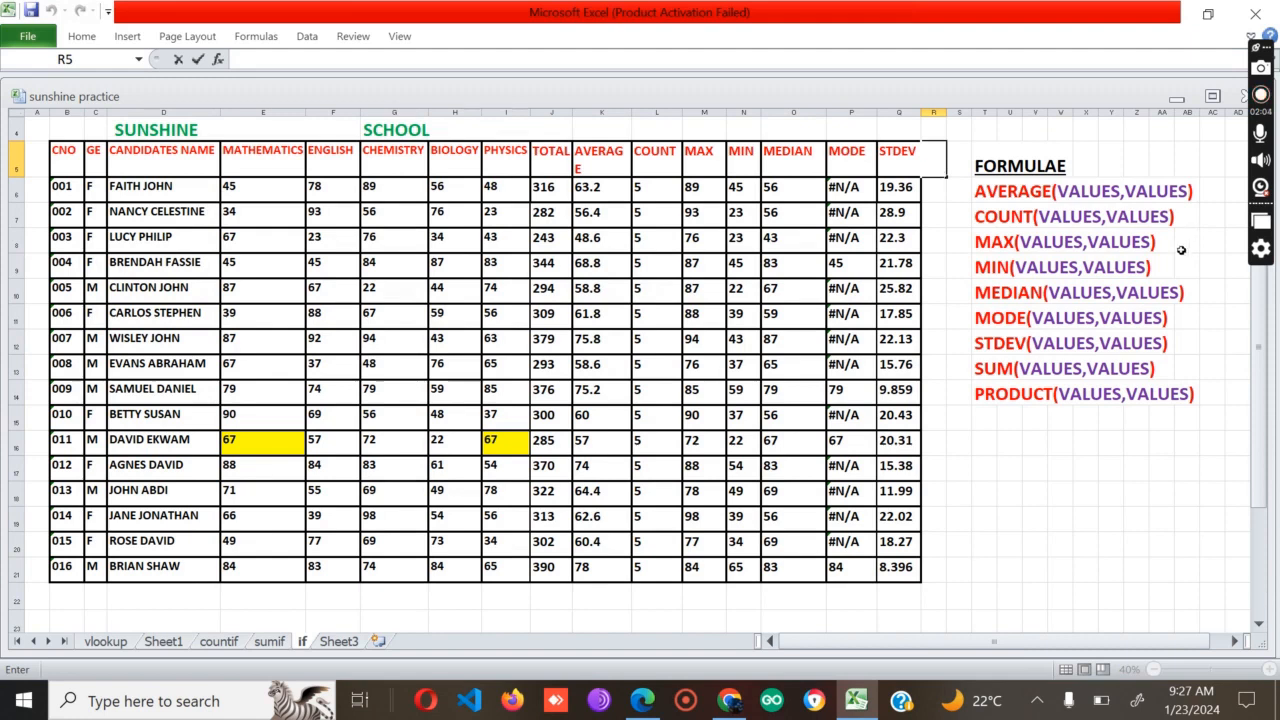
pyautogui.write('PRODU')
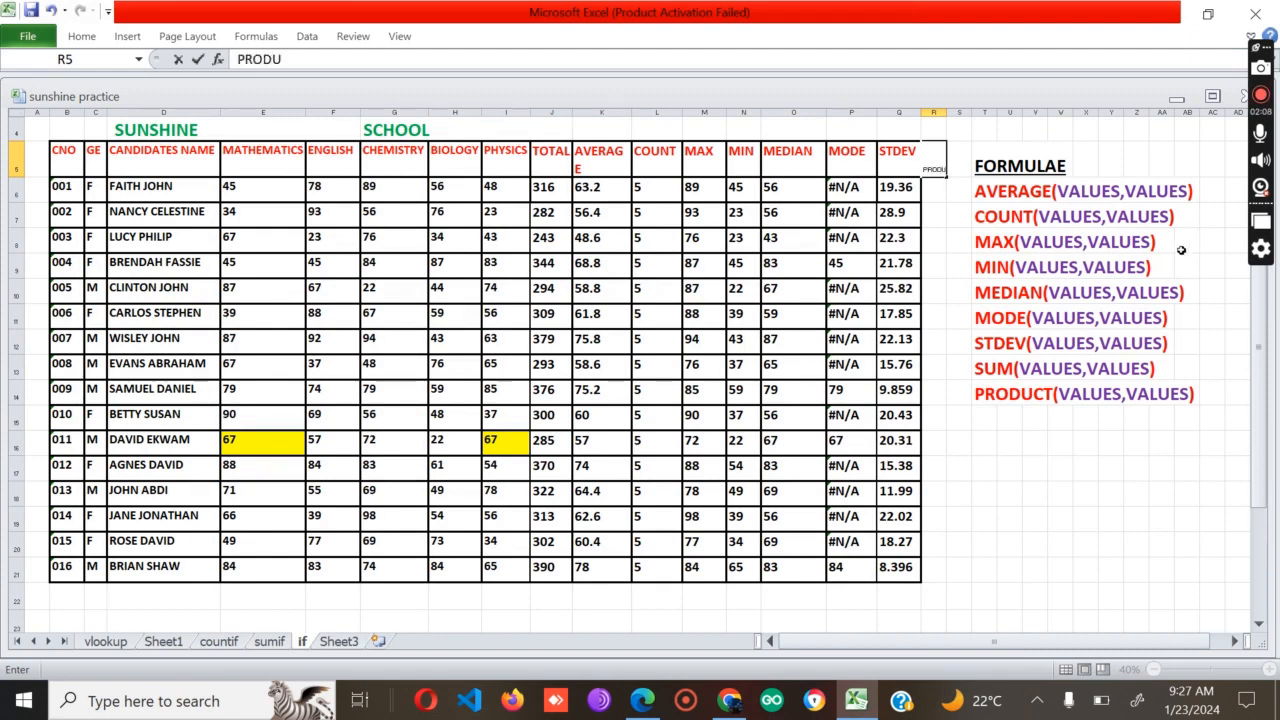
pyautogui.write('CT')
pyautogui.click(905, 150)
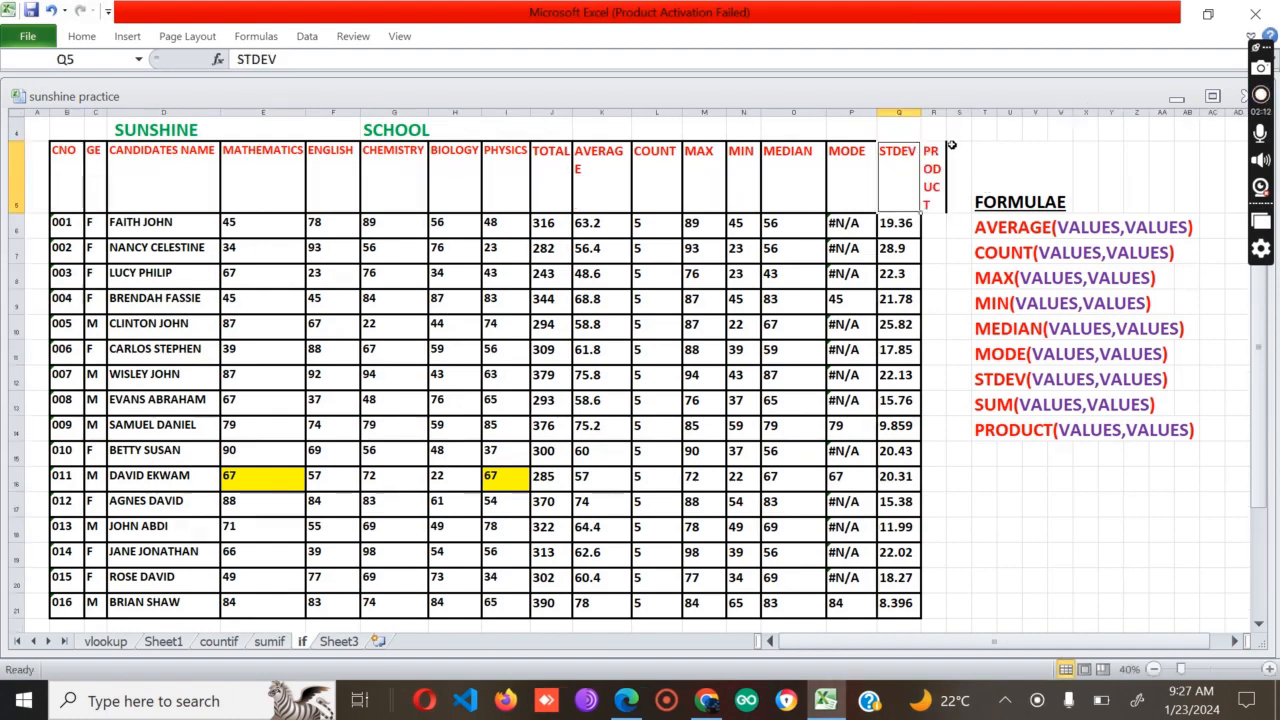
# Step: Widen column R so that the PRODUCT header fits on one line
pyautogui.click(951, 144)
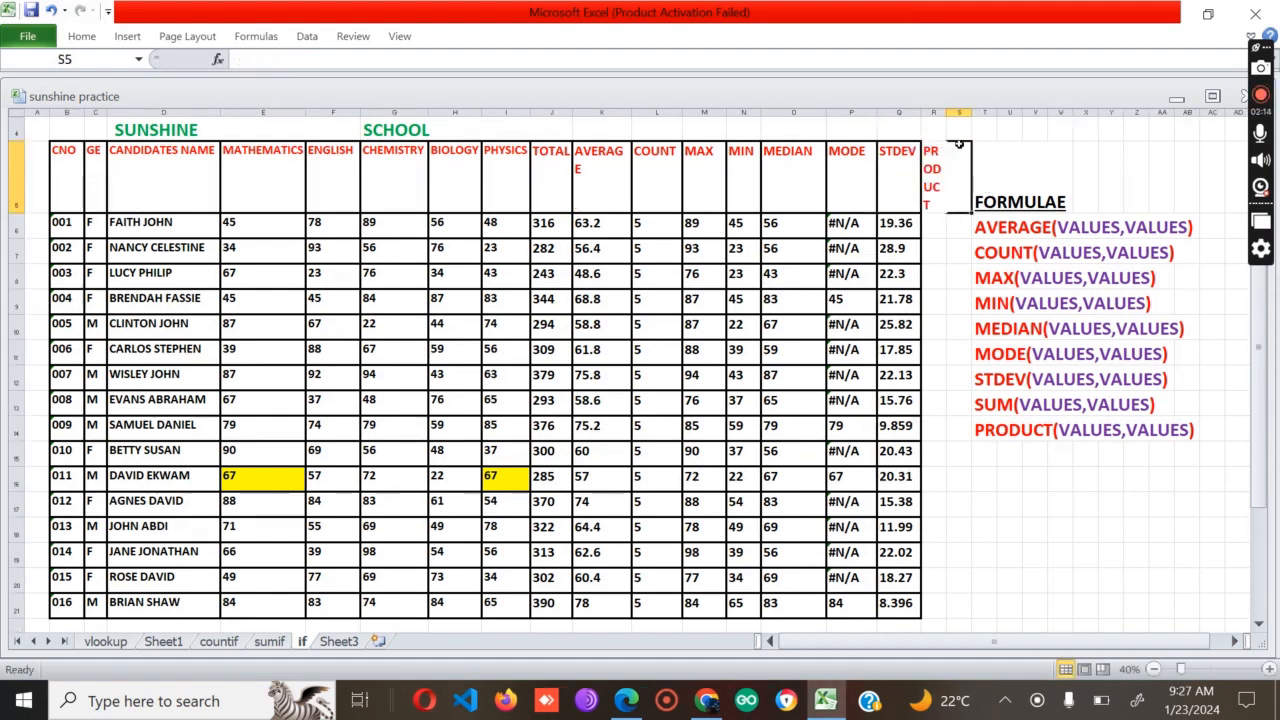
pyautogui.doubleClick(932, 160)
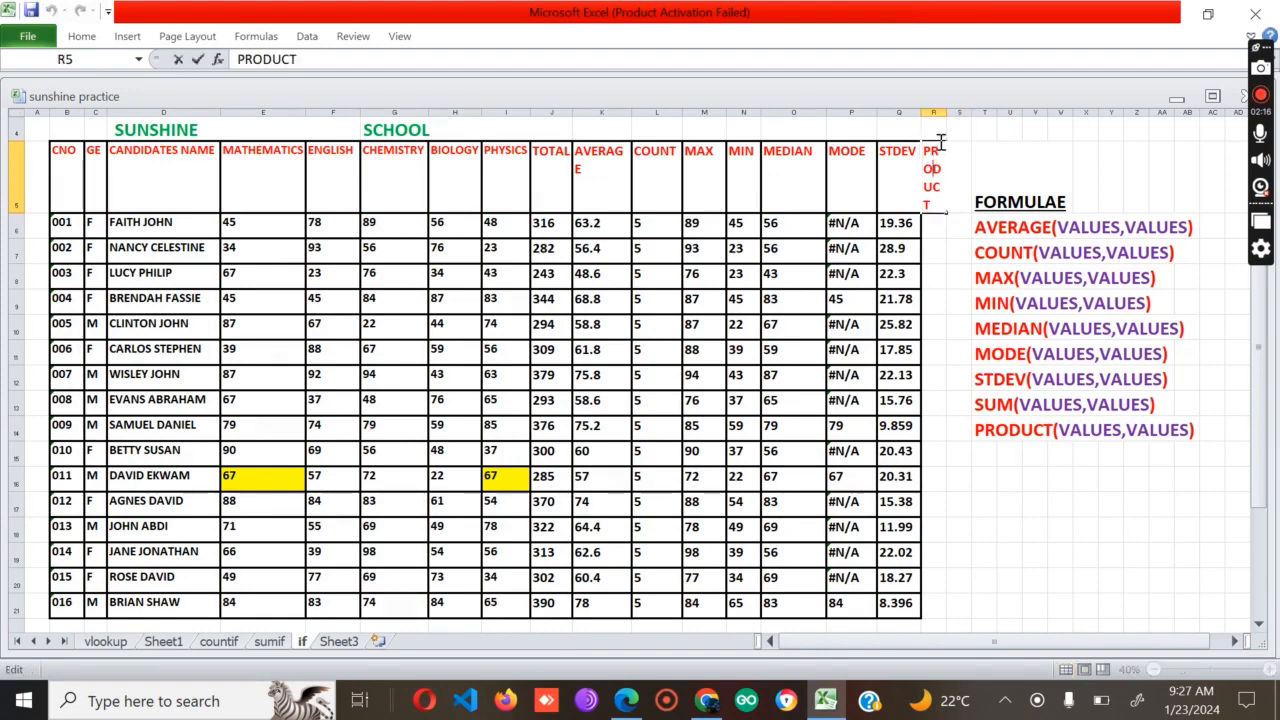
pyautogui.click(942, 112)
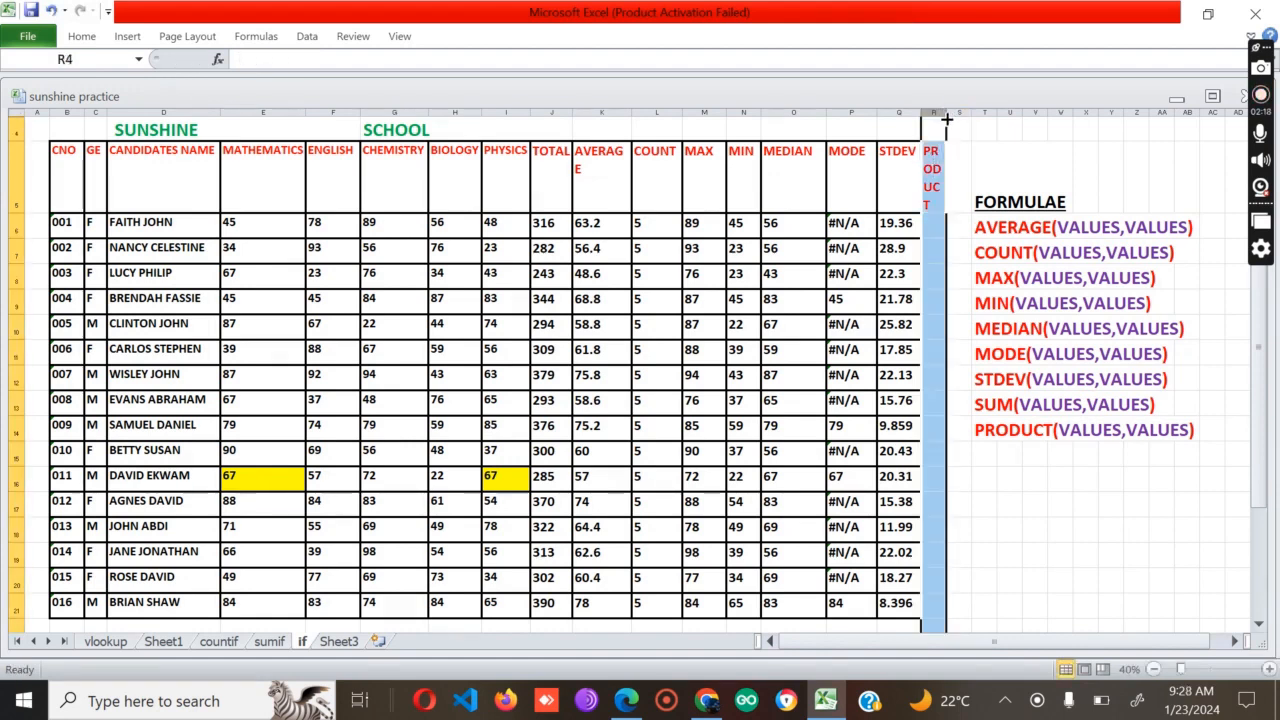
pyautogui.moveTo(942, 112); pyautogui.dragTo(984, 113)
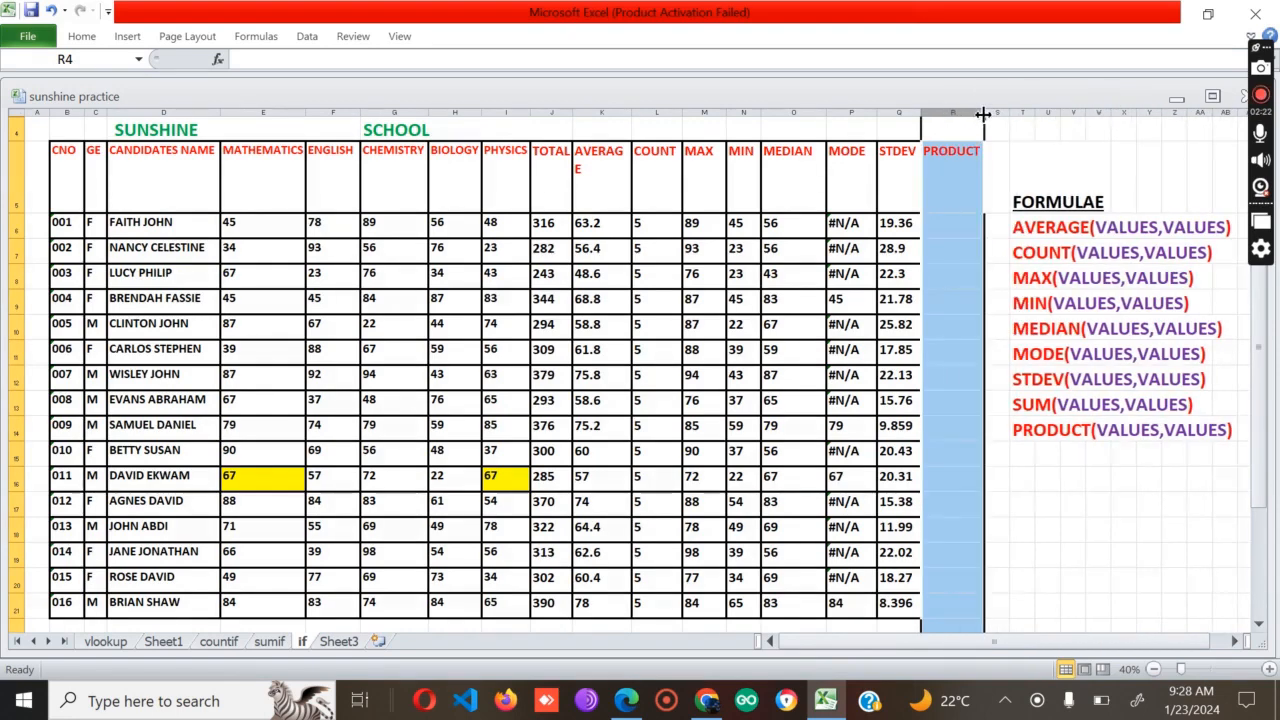
pyautogui.click(968, 219)
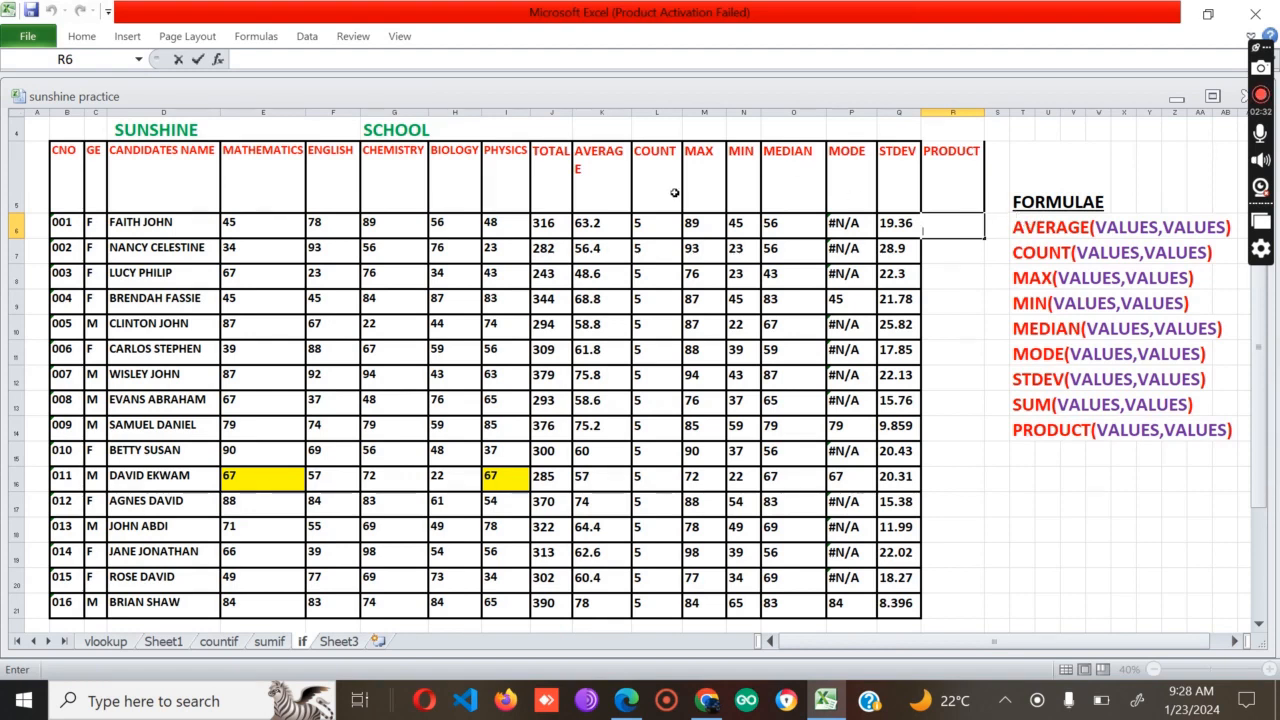
pyautogui.click(646, 179)
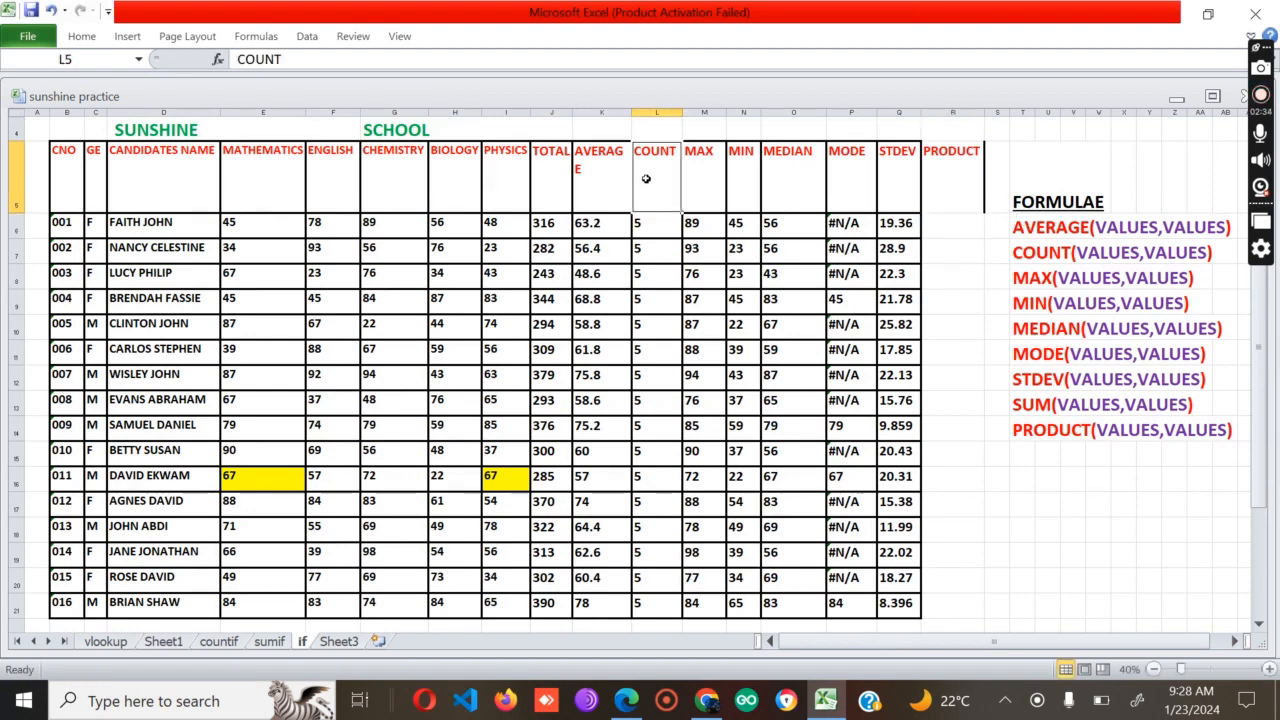
pyautogui.click(898, 186)
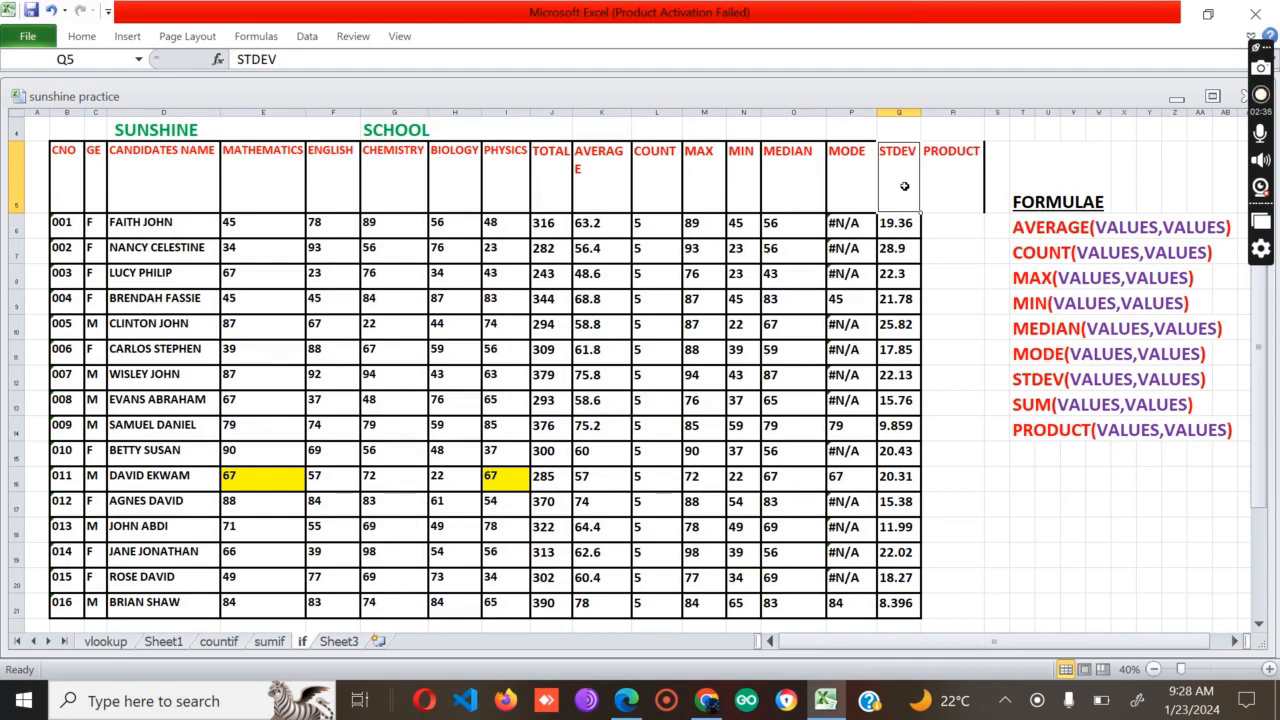
pyautogui.click(664, 182)
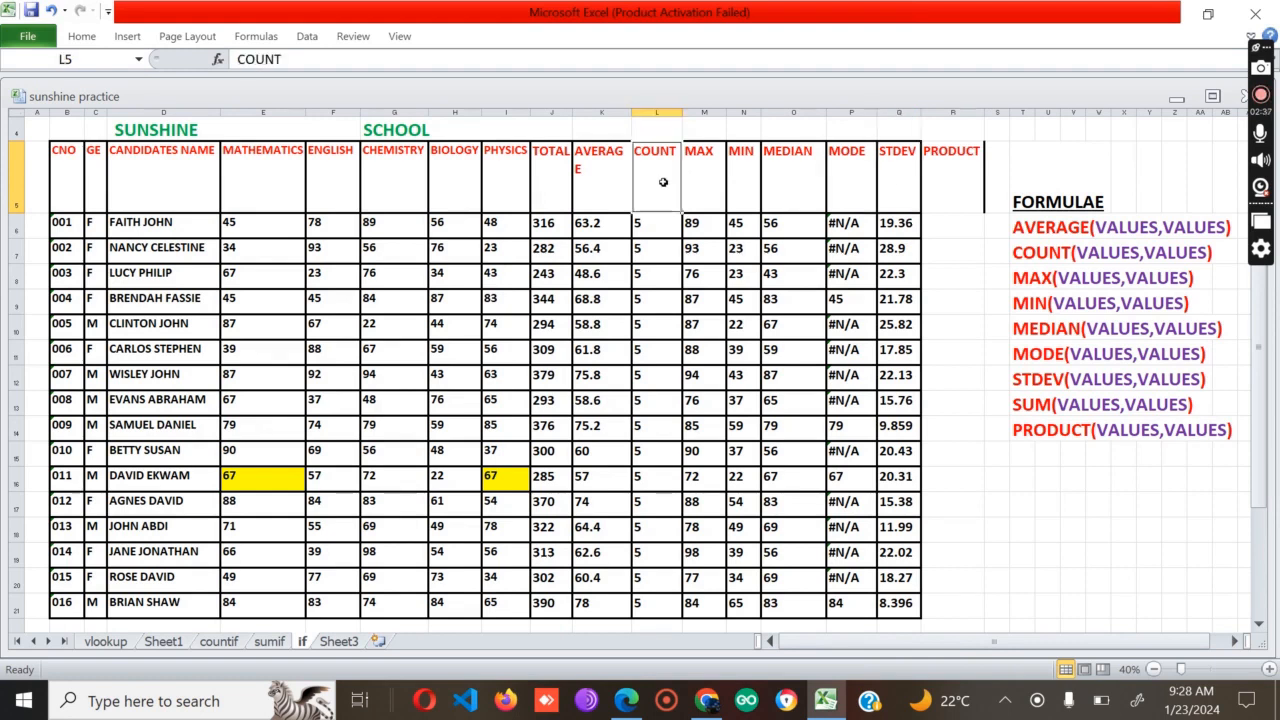
pyautogui.click(883, 190)
# Step: Begin a PRODUCT formula in R6 for the first candidate, with its range starting at the count cell L6
pyautogui.click(955, 226)
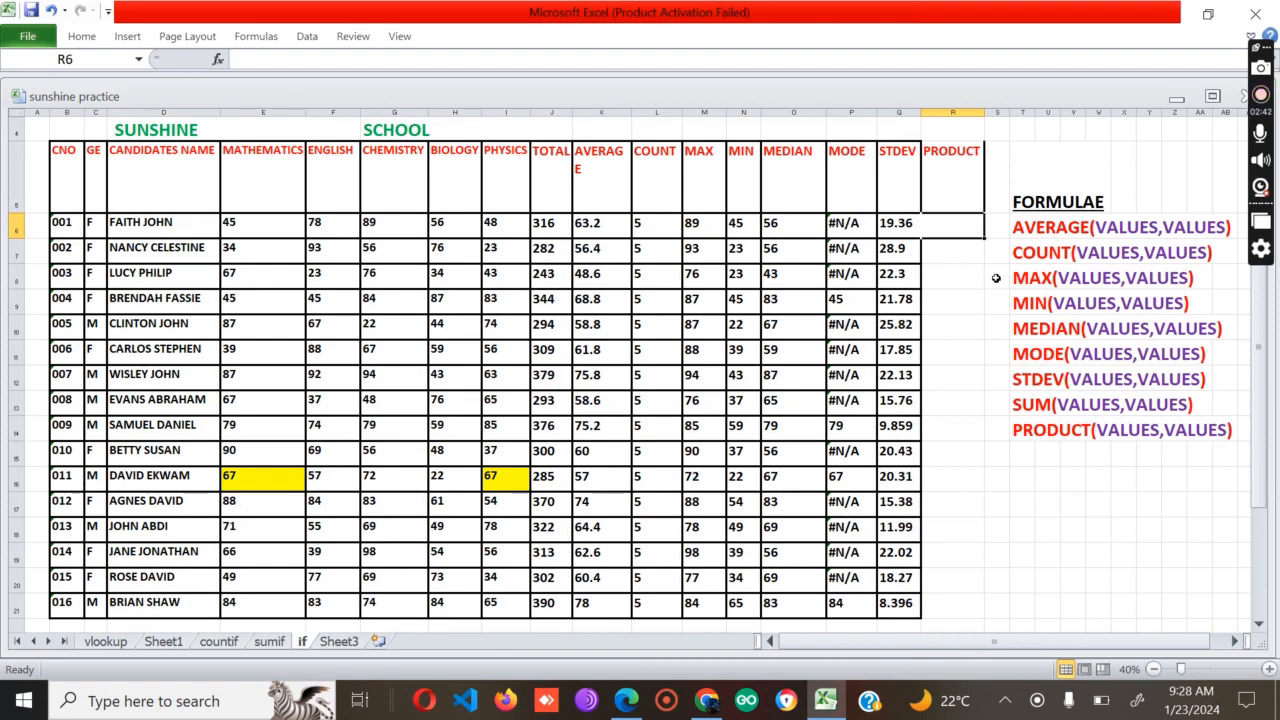
pyautogui.write('=')
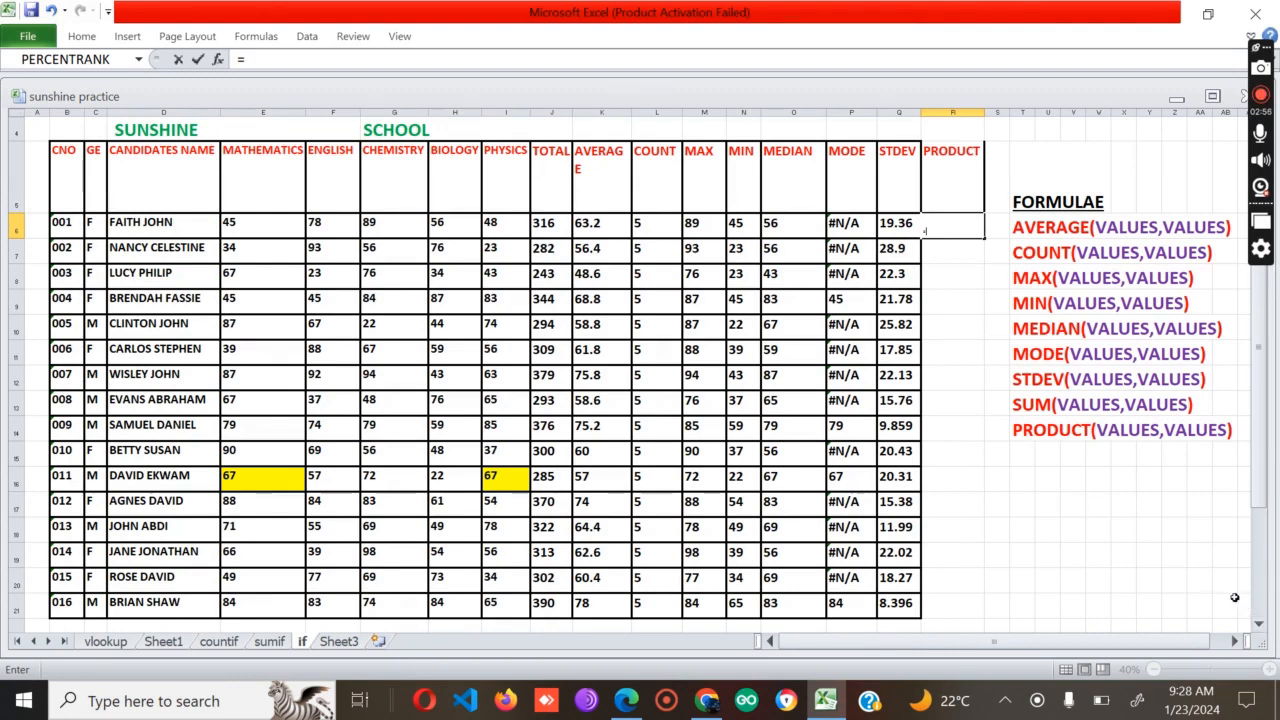
pyautogui.write('PRODUCT')
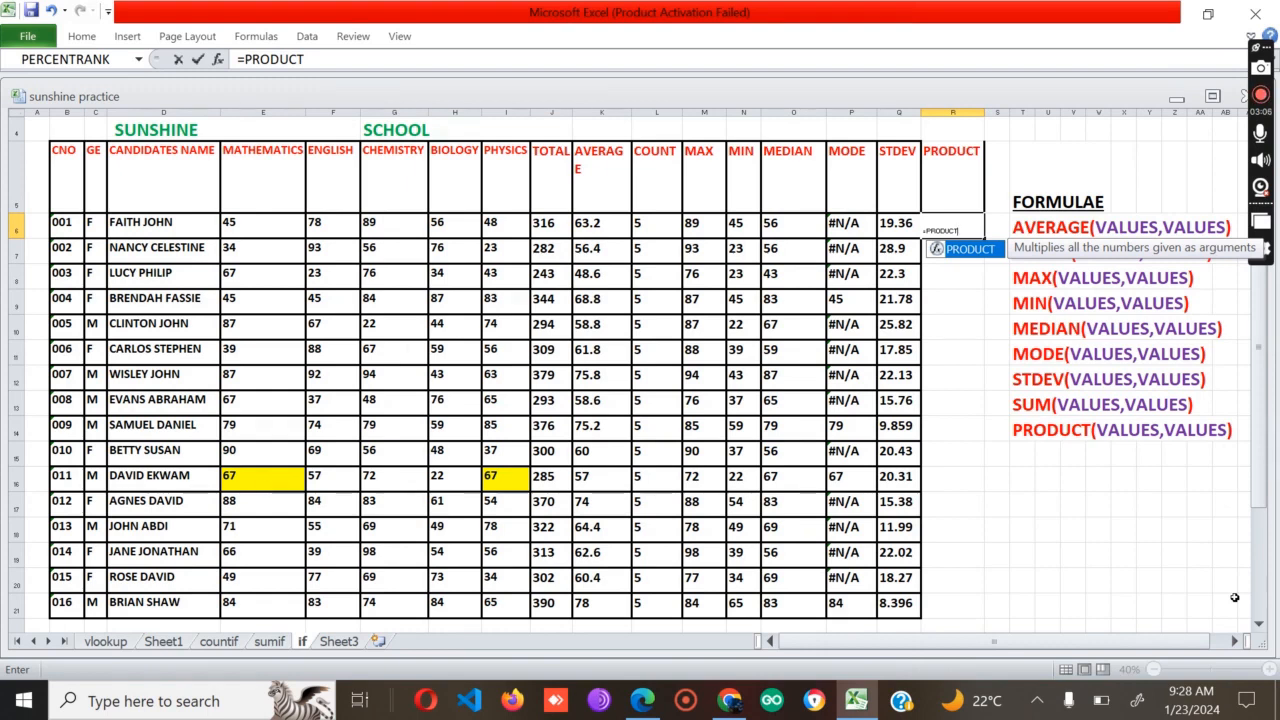
pyautogui.write('(')
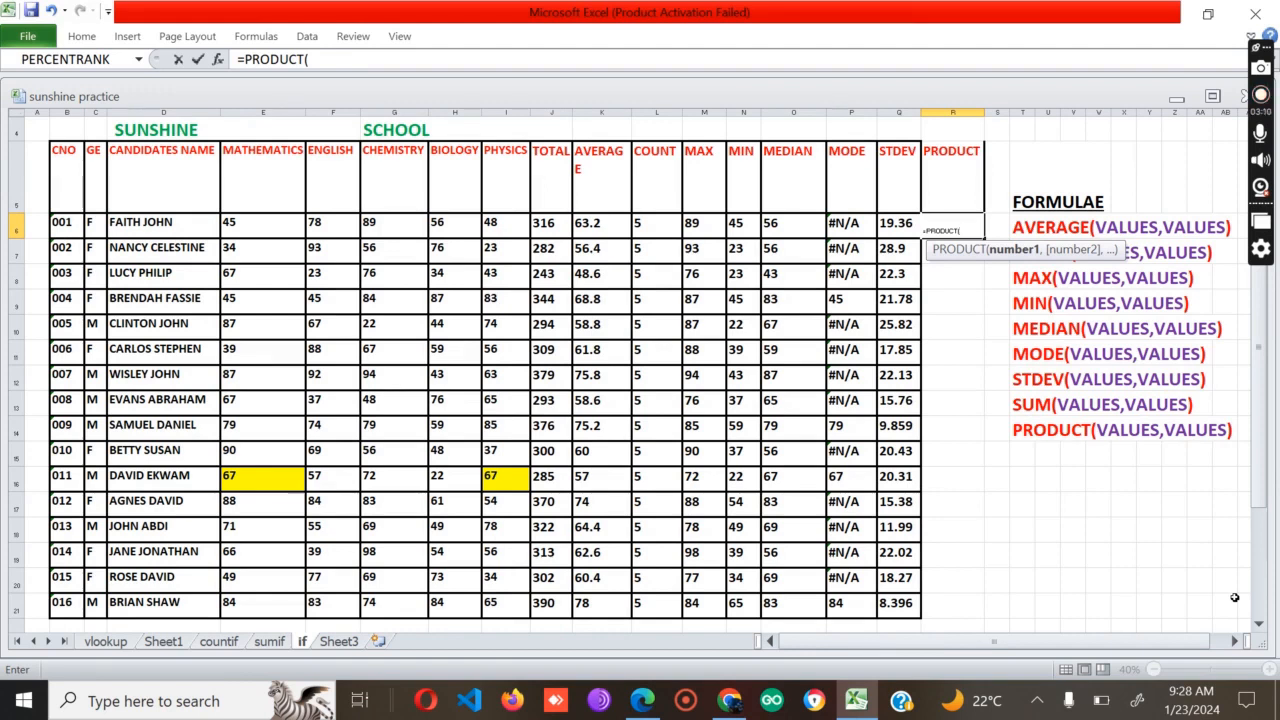
pyautogui.write('L')
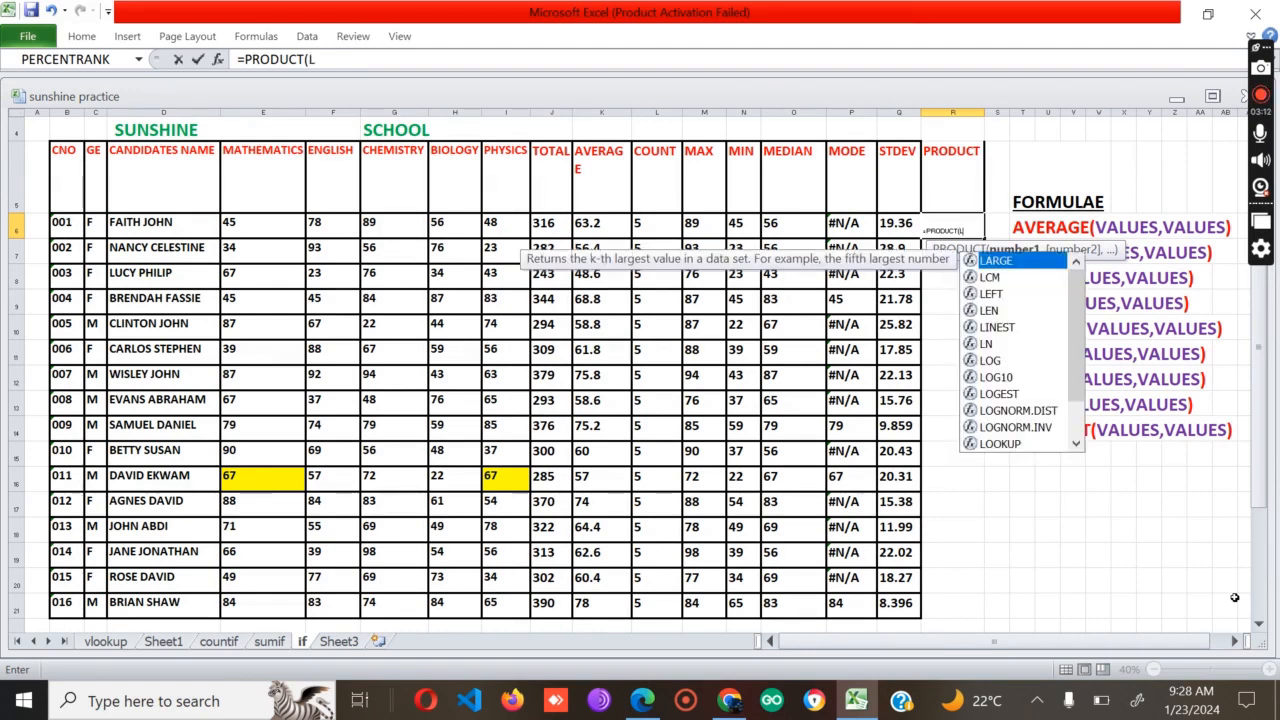
pyautogui.write('6:')
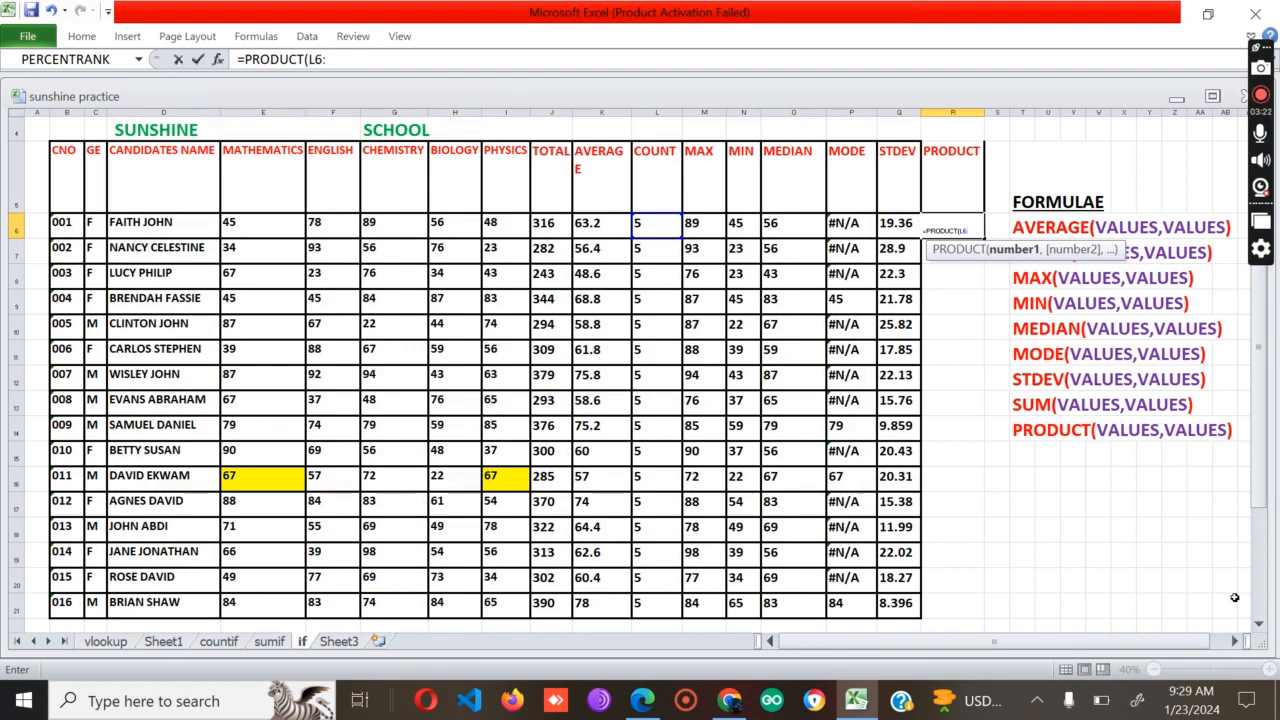
pyautogui.write('Q')
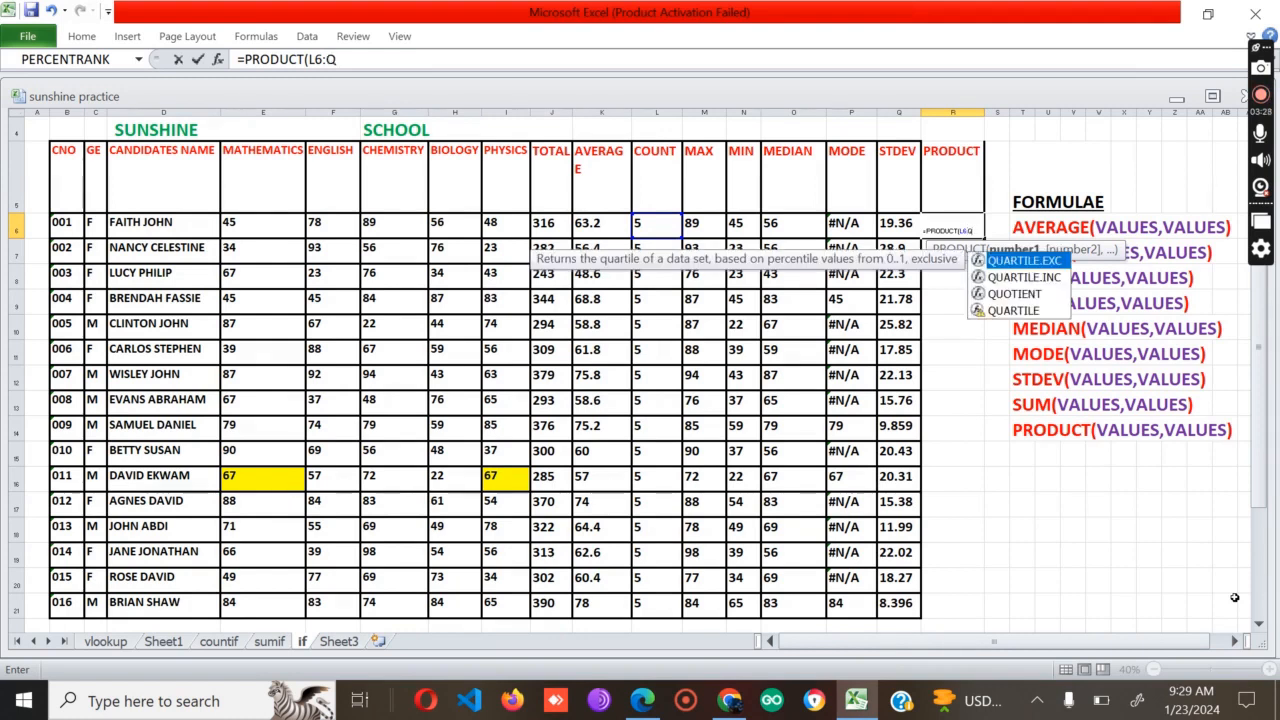
pyautogui.write('6')
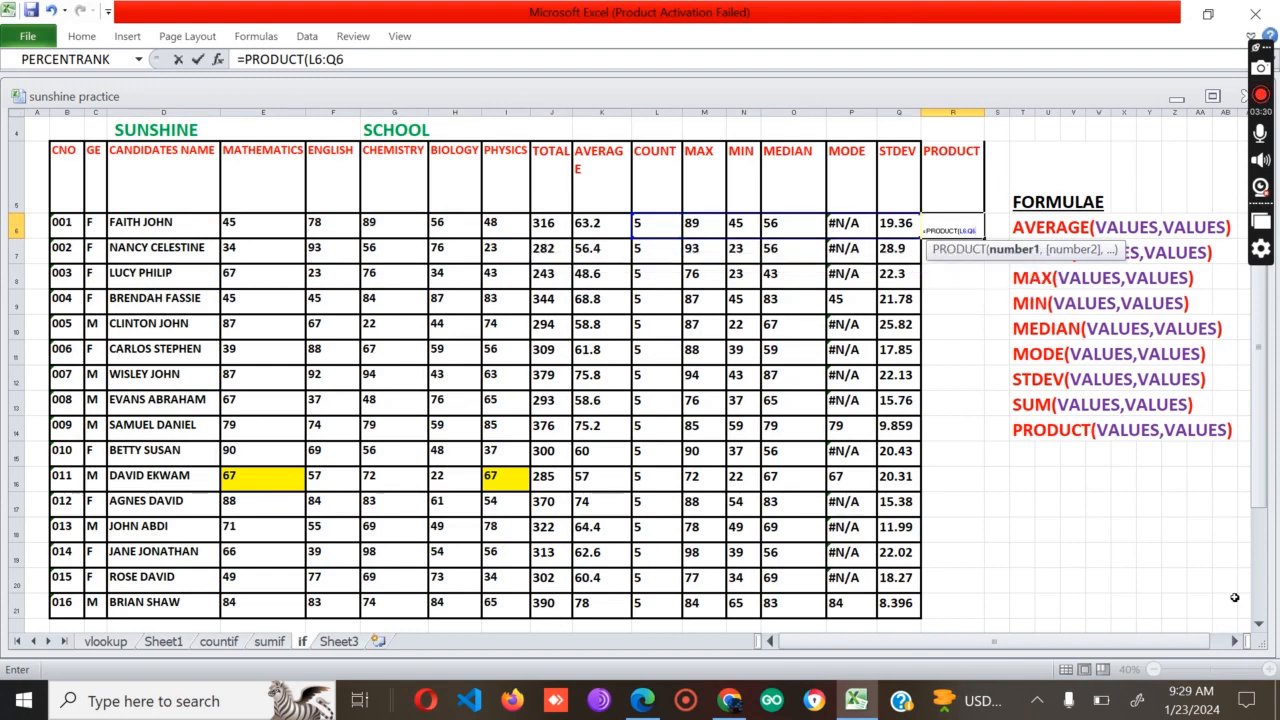
pyautogui.press('BackSpace')
pyautogui.press('BackSpace')
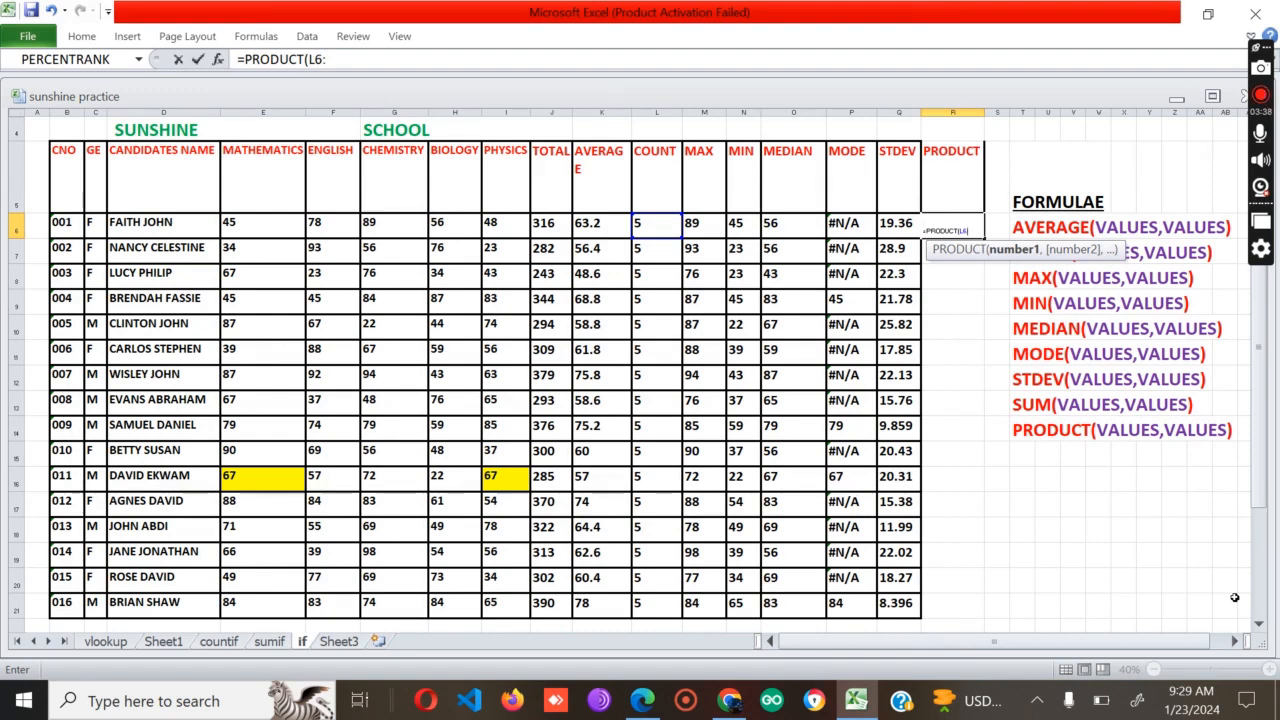
pyautogui.press('BackSpace')
pyautogui.write('Q')
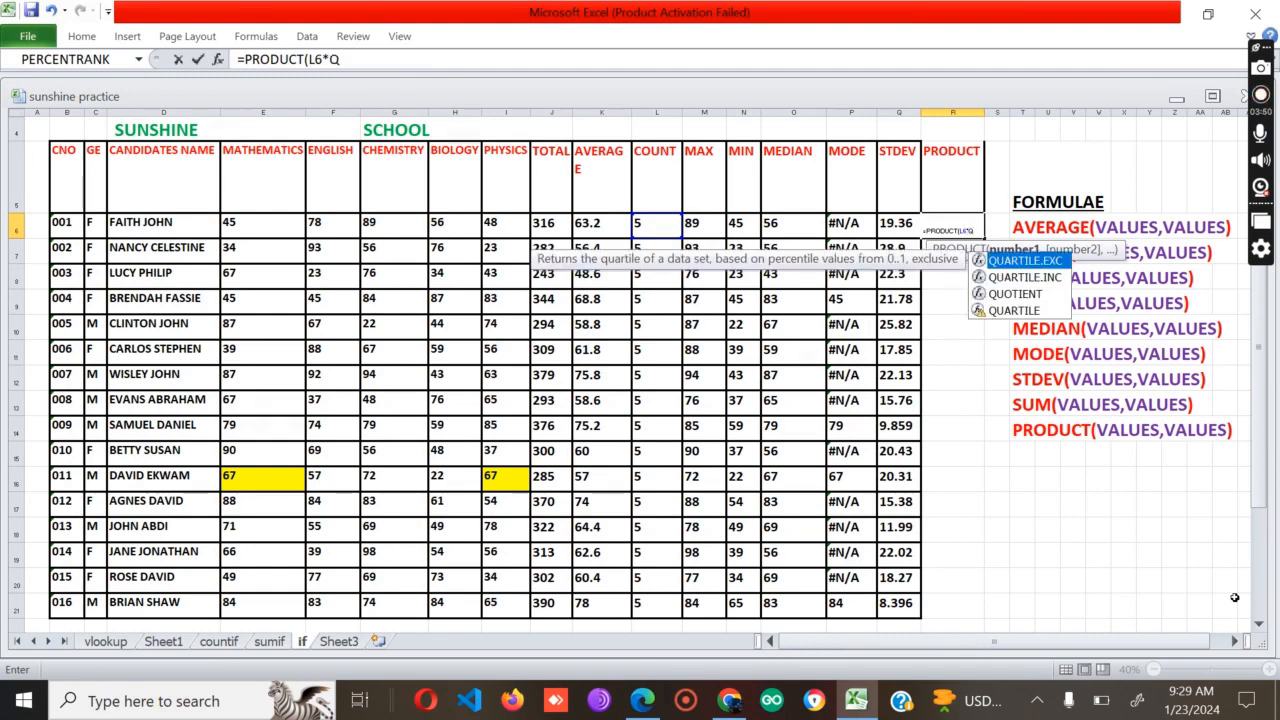
pyautogui.write('6')
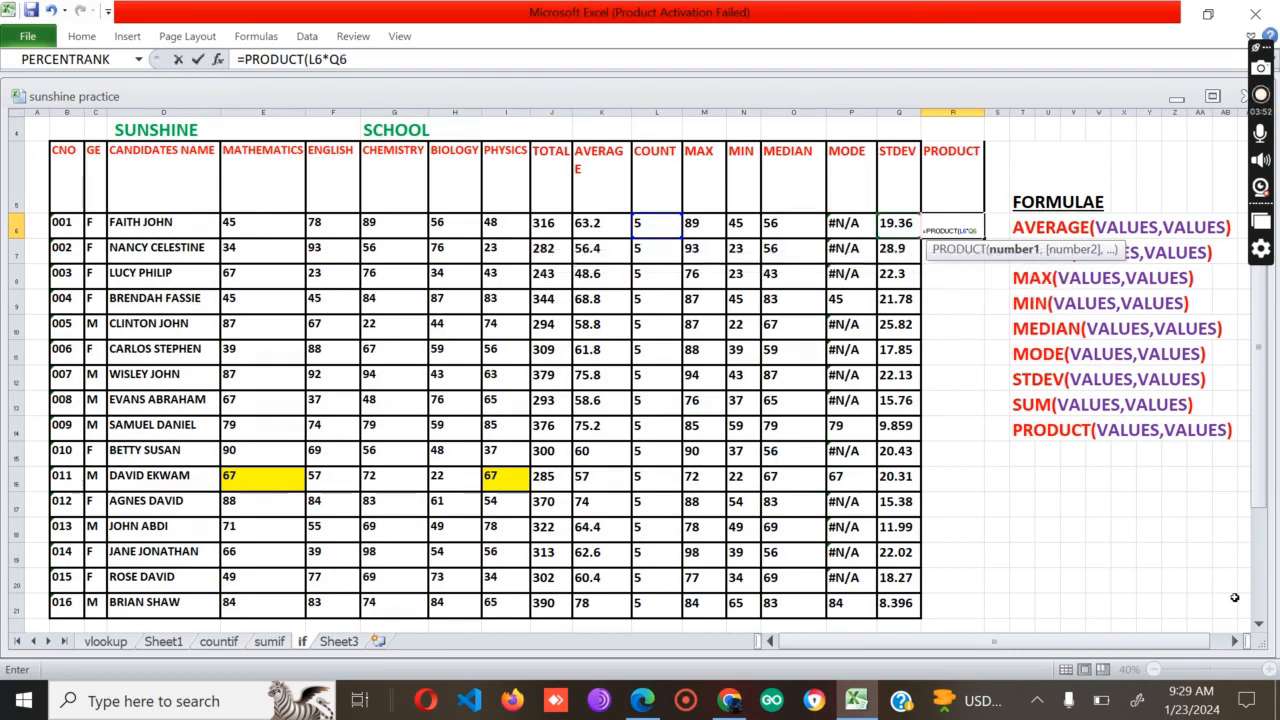
pyautogui.press('BackSpace')
pyautogui.press('BackSpace')
pyautogui.press('BackSpace')
# Step: Complete the formula in R6 as =PRODUCT(L6:M6) to multiply the first candidate's count and maximum
pyautogui.write('M')
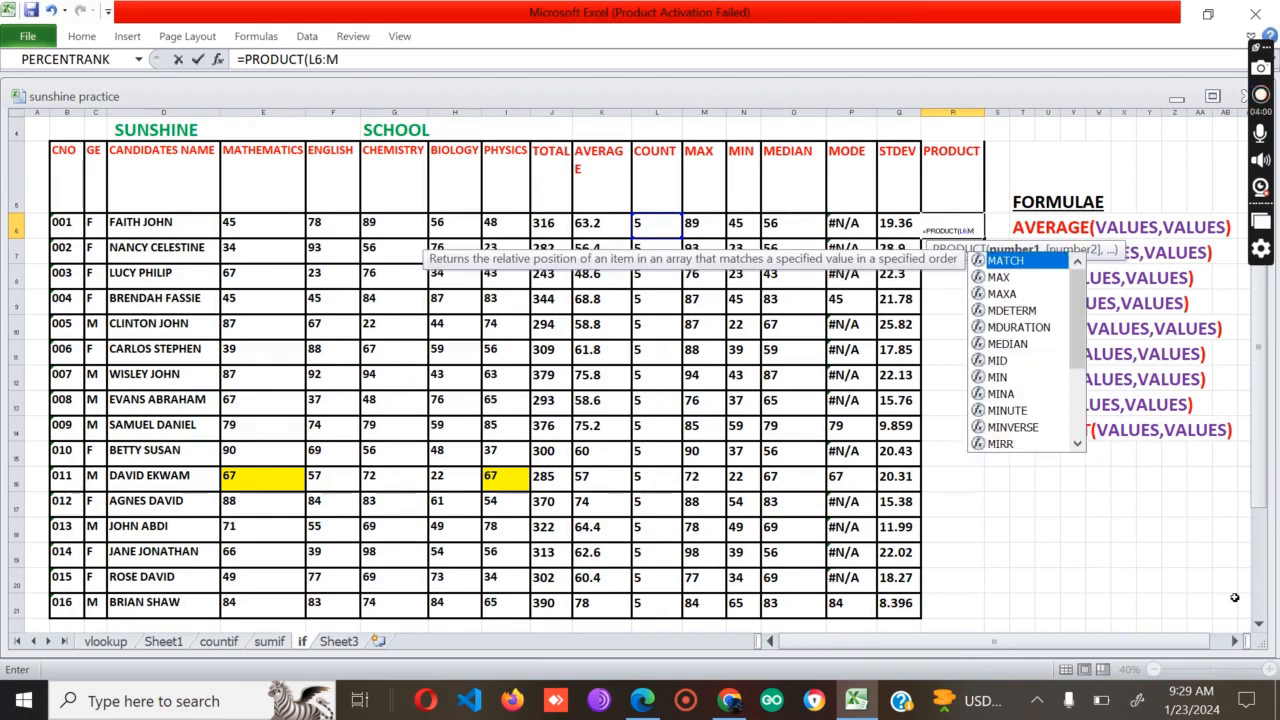
pyautogui.write('6')
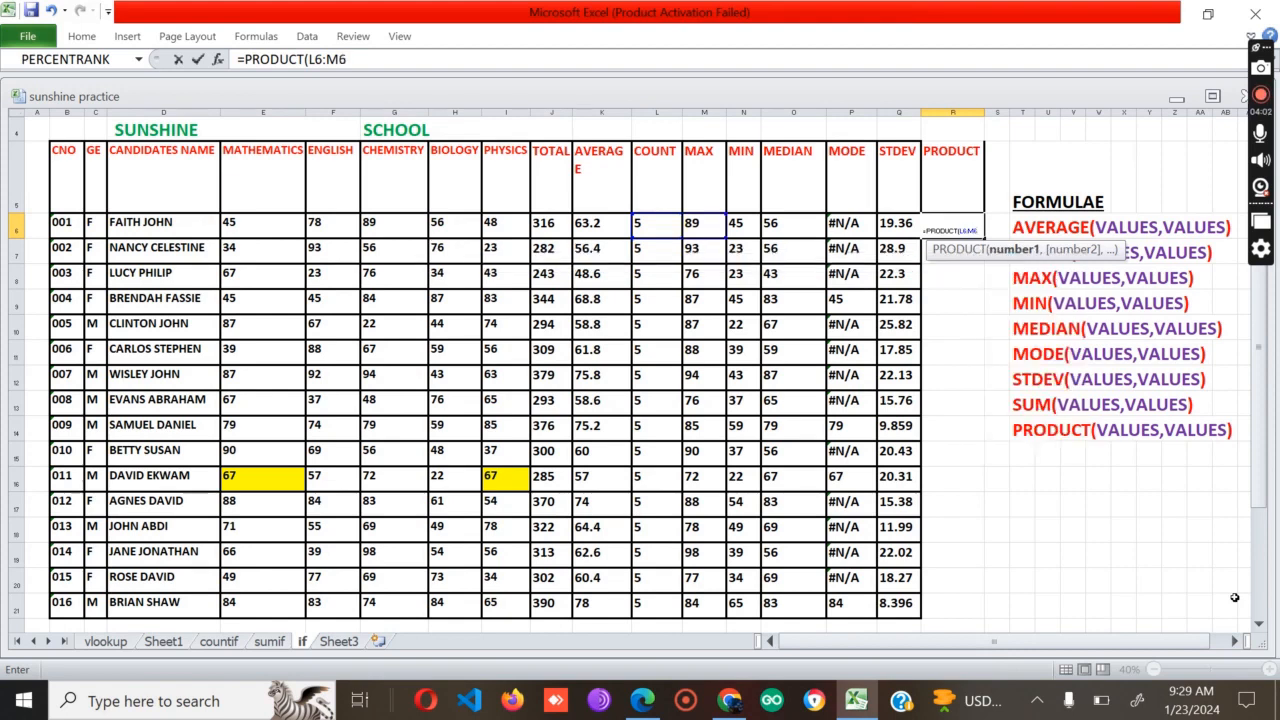
pyautogui.write(')')
pyautogui.press('Return')
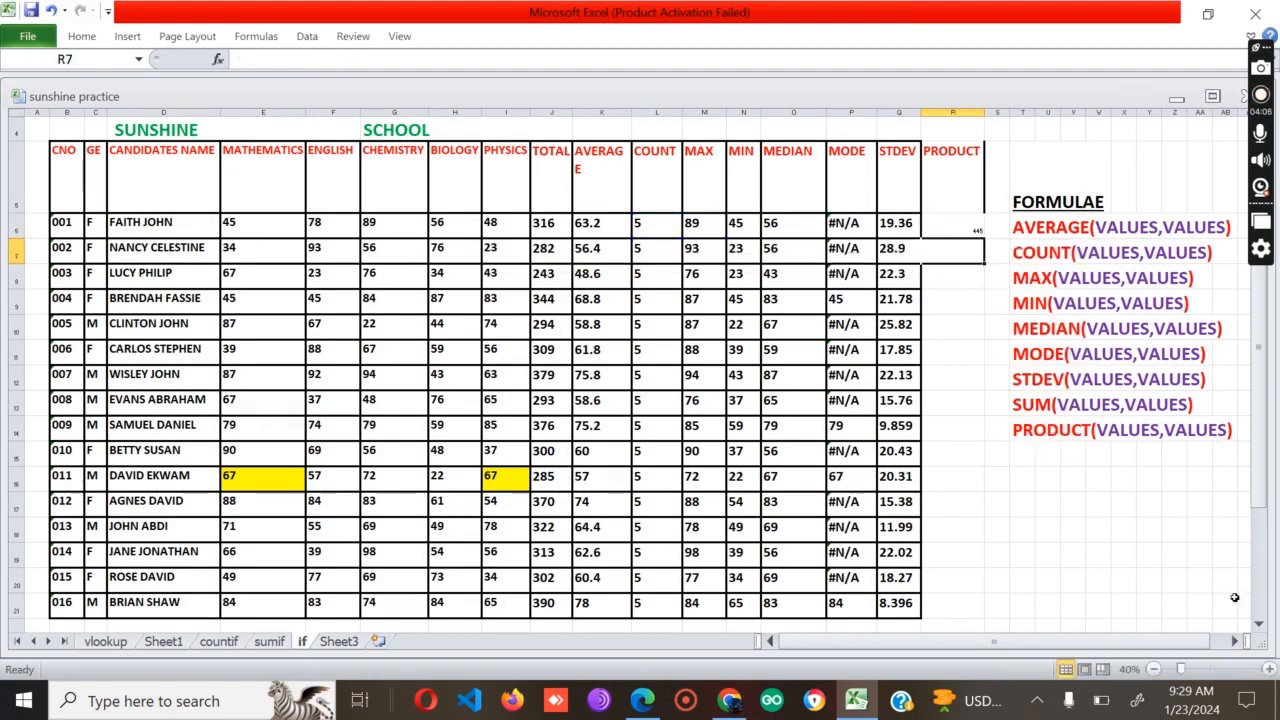
# Step: Copy the formatting of the first candidate's STDEV cell Q6 onto the PRODUCT cells R6 to R21 with Format Painter
pyautogui.click(898, 222)
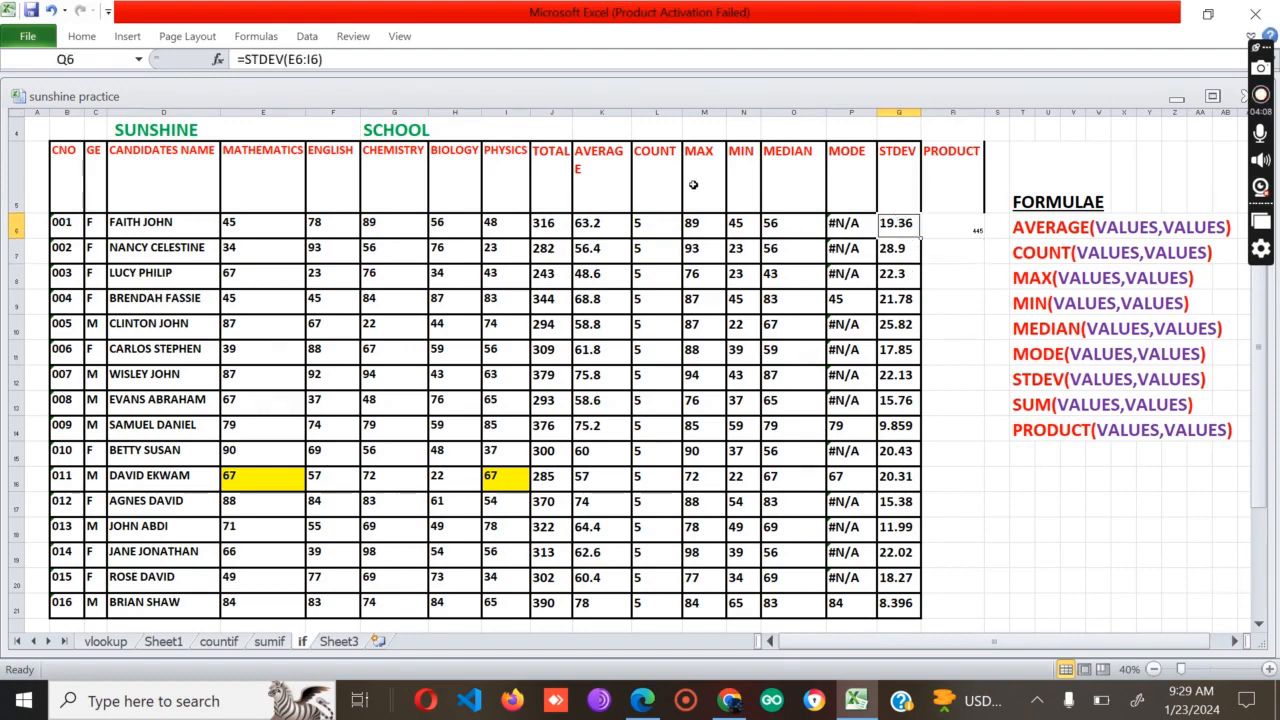
pyautogui.click(82, 36)
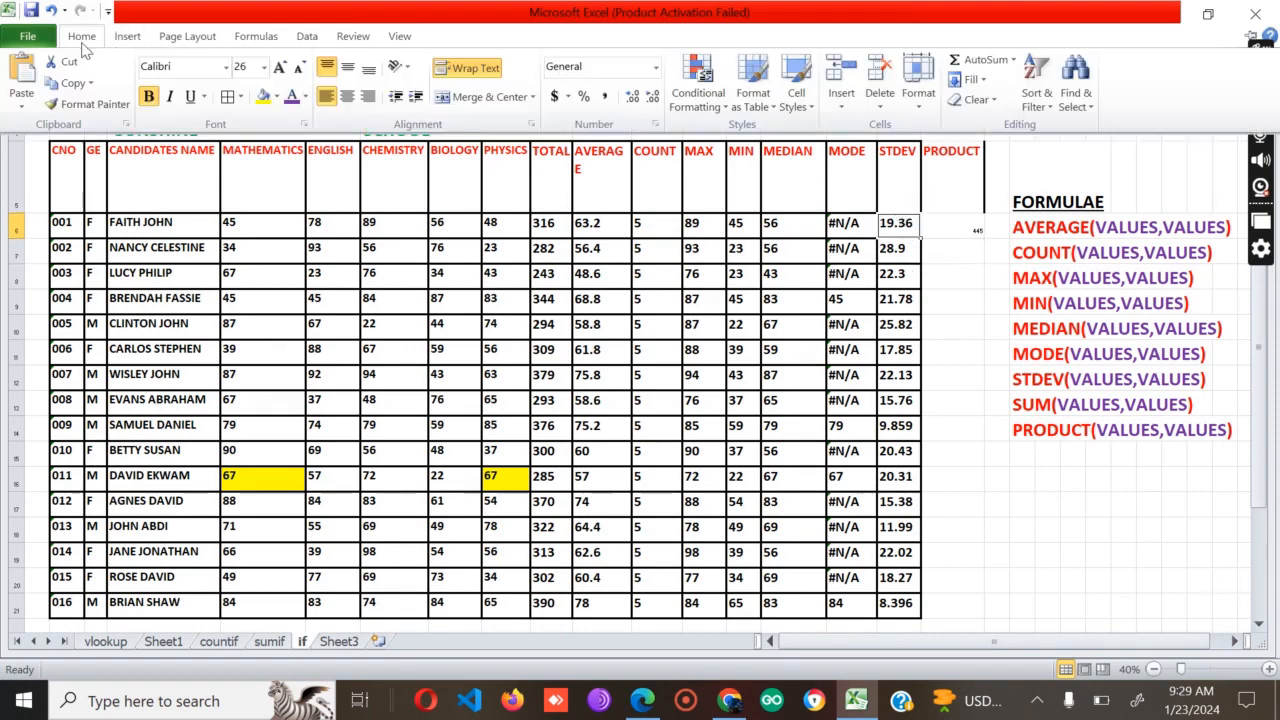
pyautogui.click(90, 104)
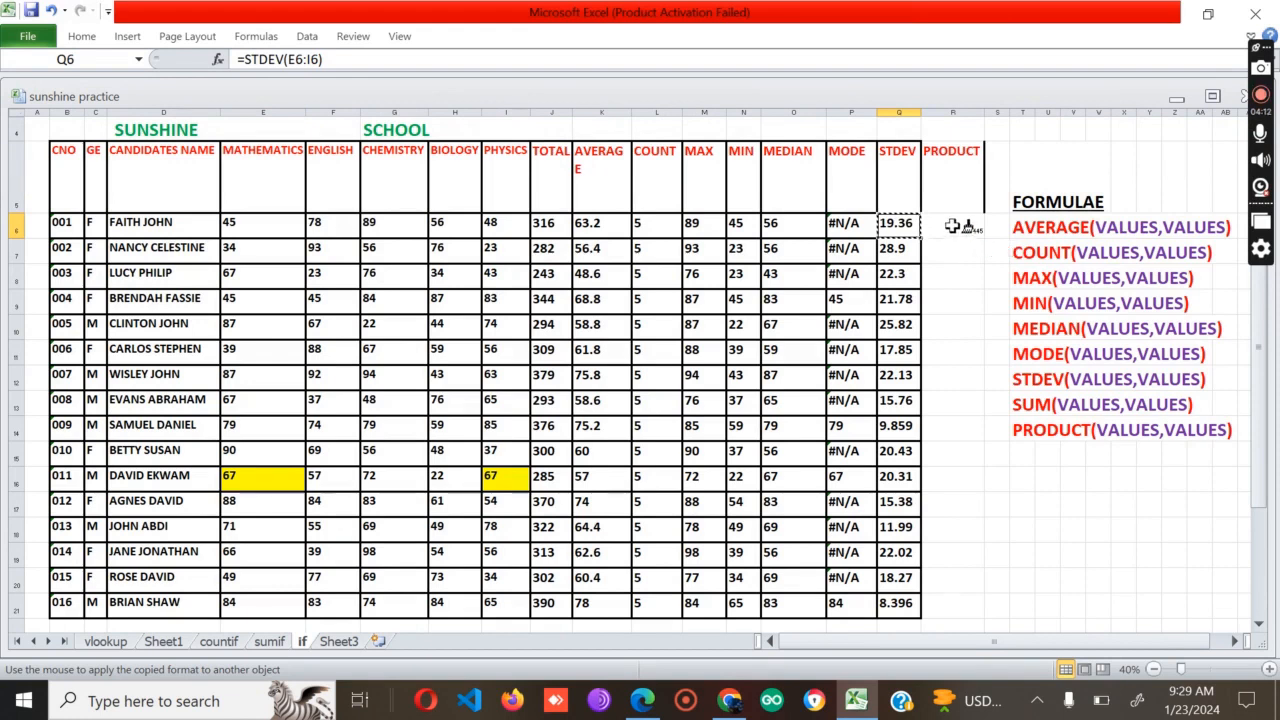
pyautogui.moveTo(952, 226)
pyautogui.mouseDown()
pyautogui.moveTo(951, 606)
pyautogui.moveTo(1001, 571)
pyautogui.mouseUp()
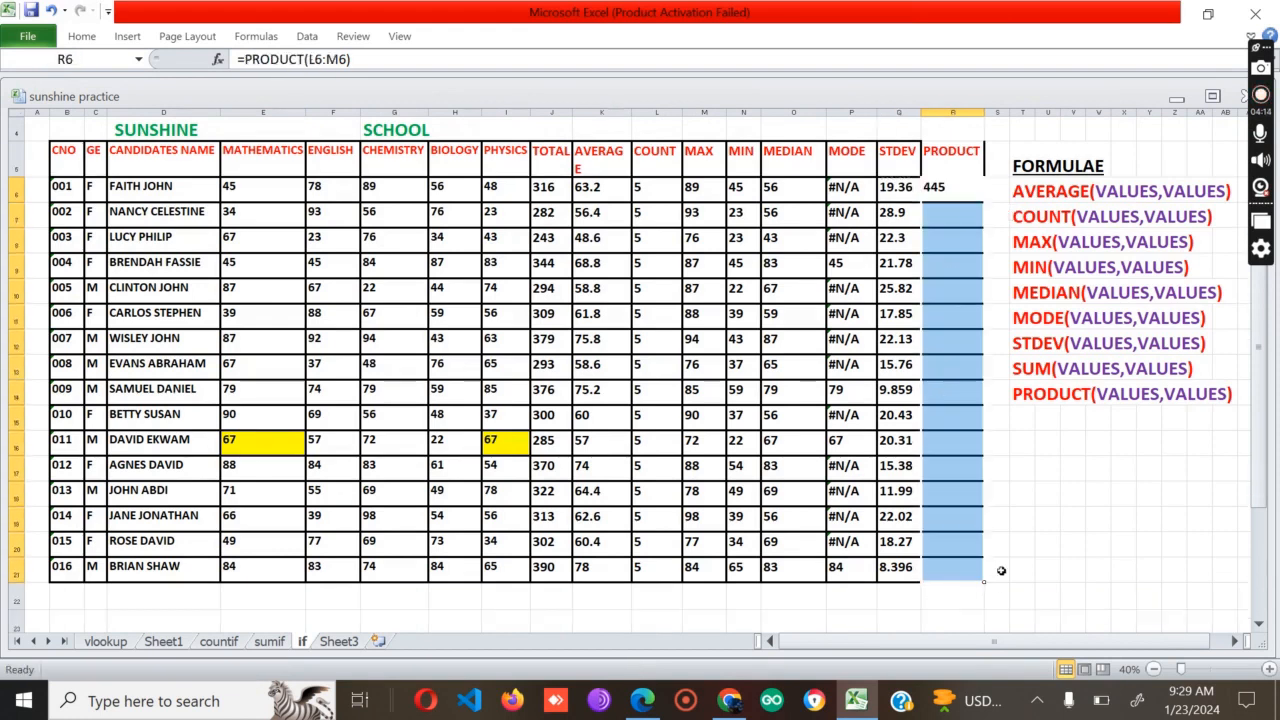
pyautogui.click(1016, 521)
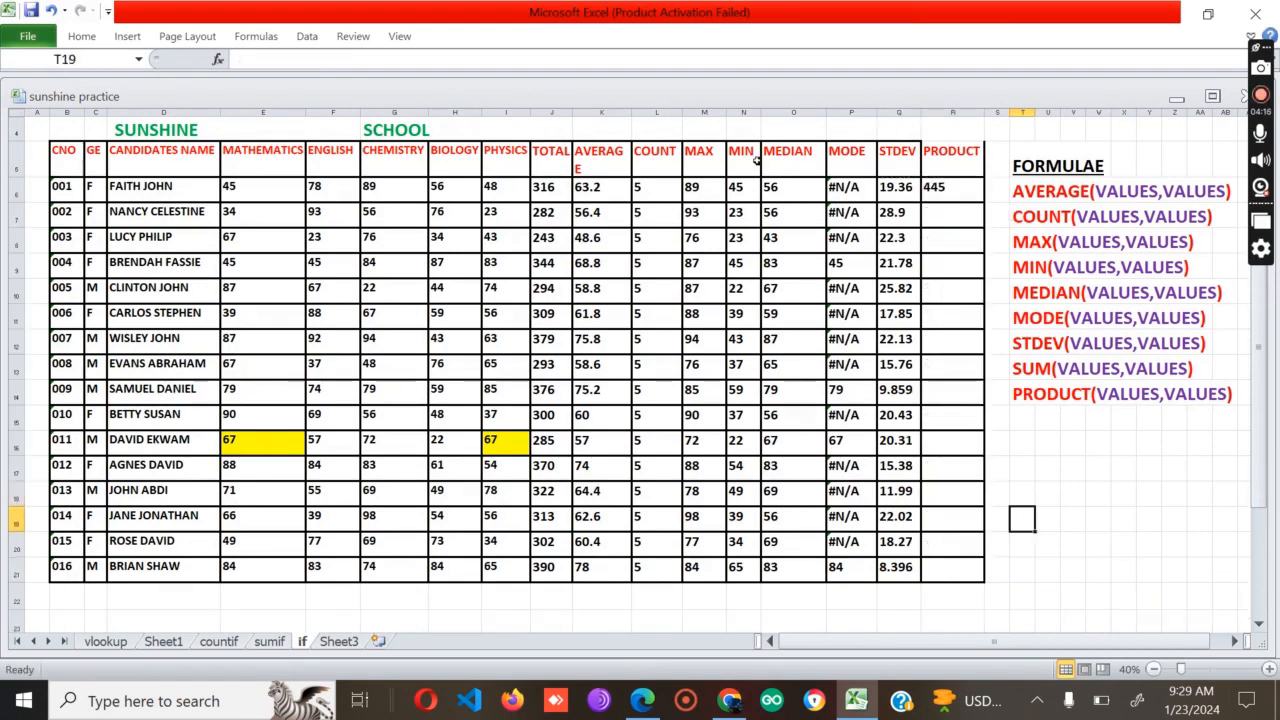
# Step: Check the first candidate's count and maximum cells, and enter the multiplication formula =L6*M6 in R7
pyautogui.click(650, 189)
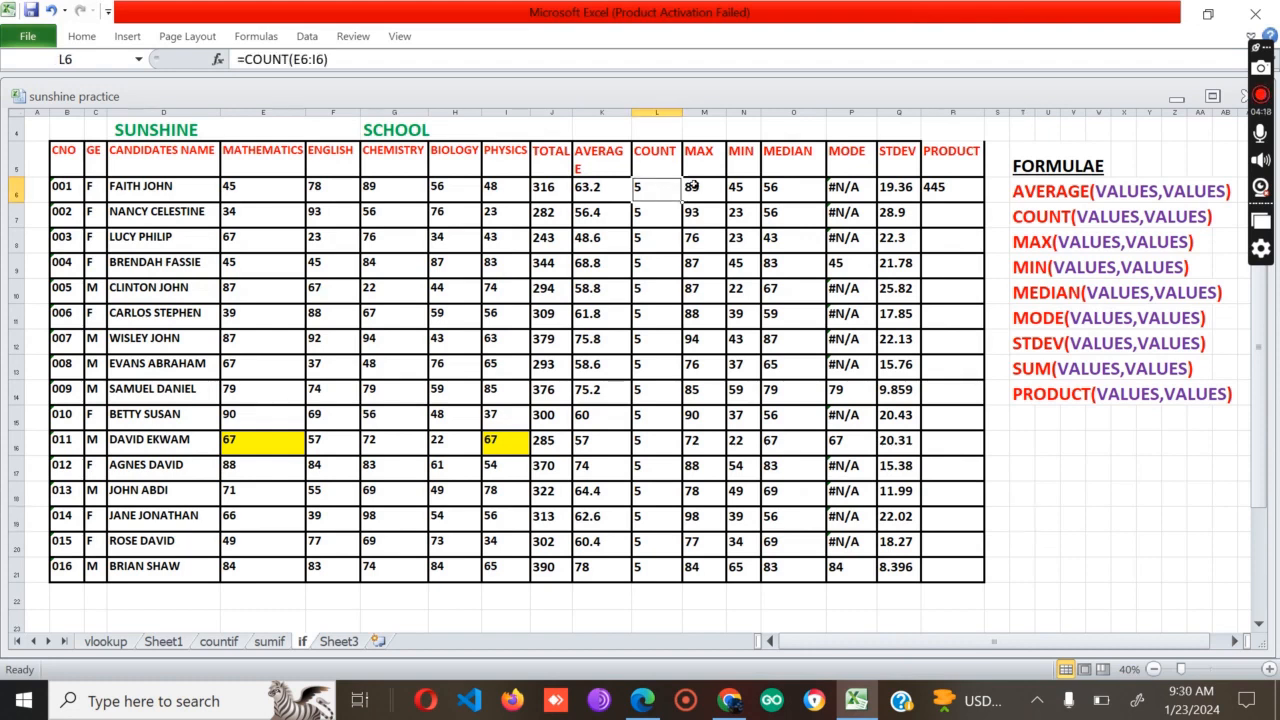
pyautogui.click(697, 189)
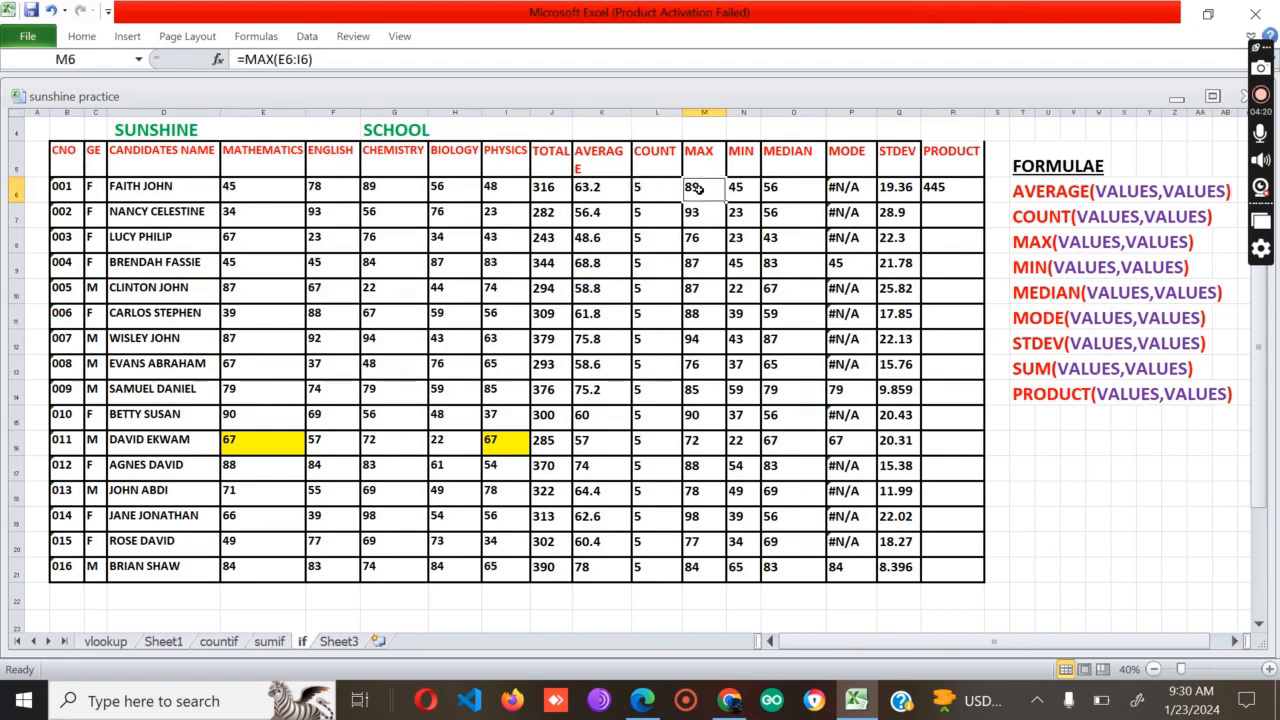
pyautogui.click(651, 189)
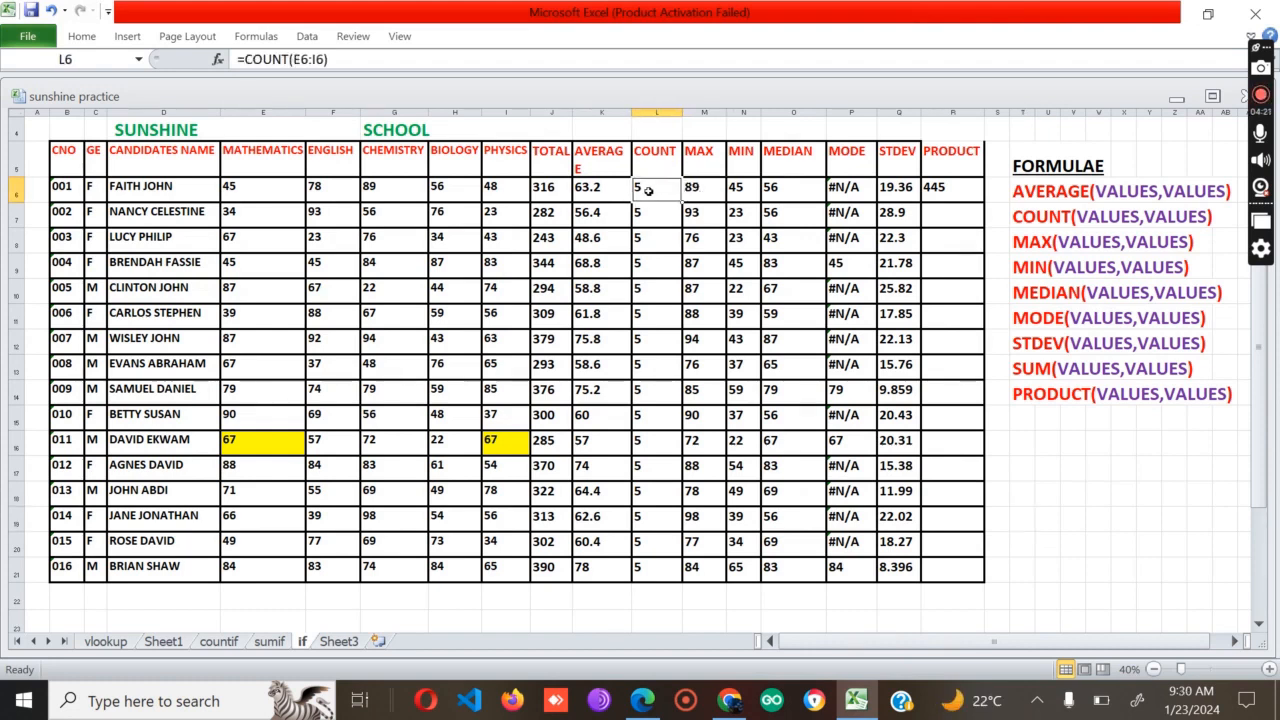
pyautogui.click(712, 196)
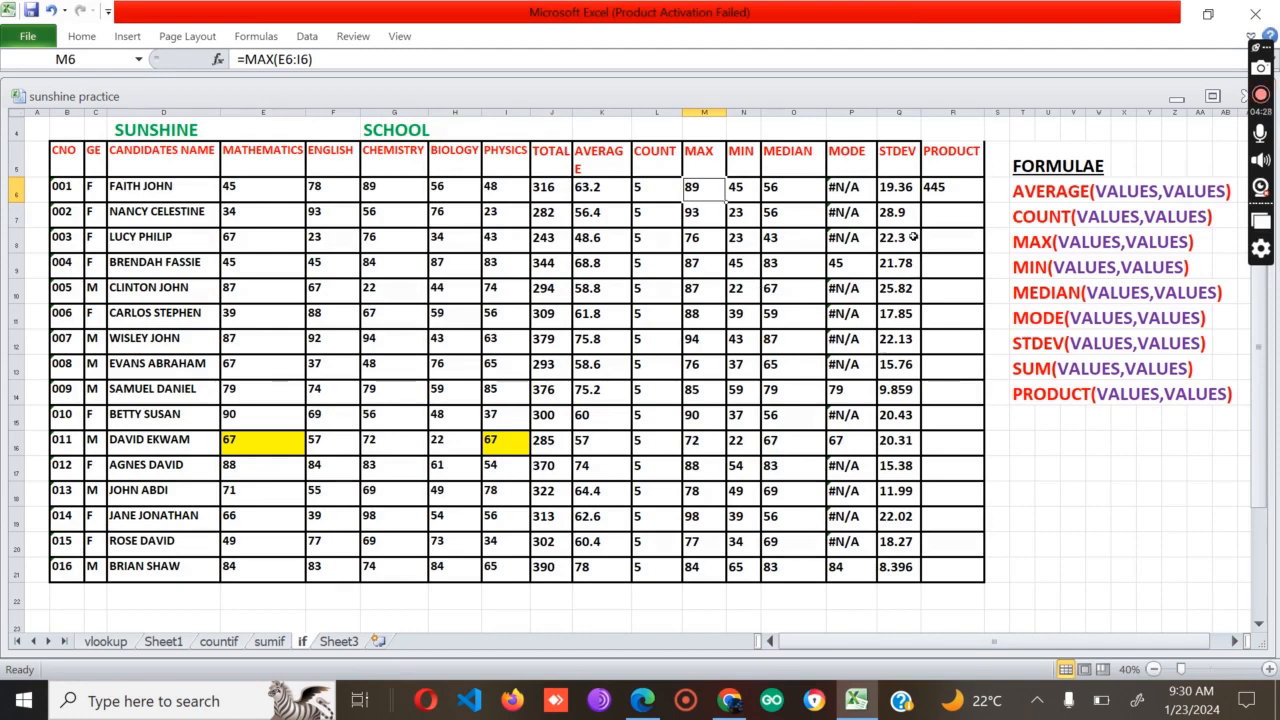
pyautogui.doubleClick(952, 216)
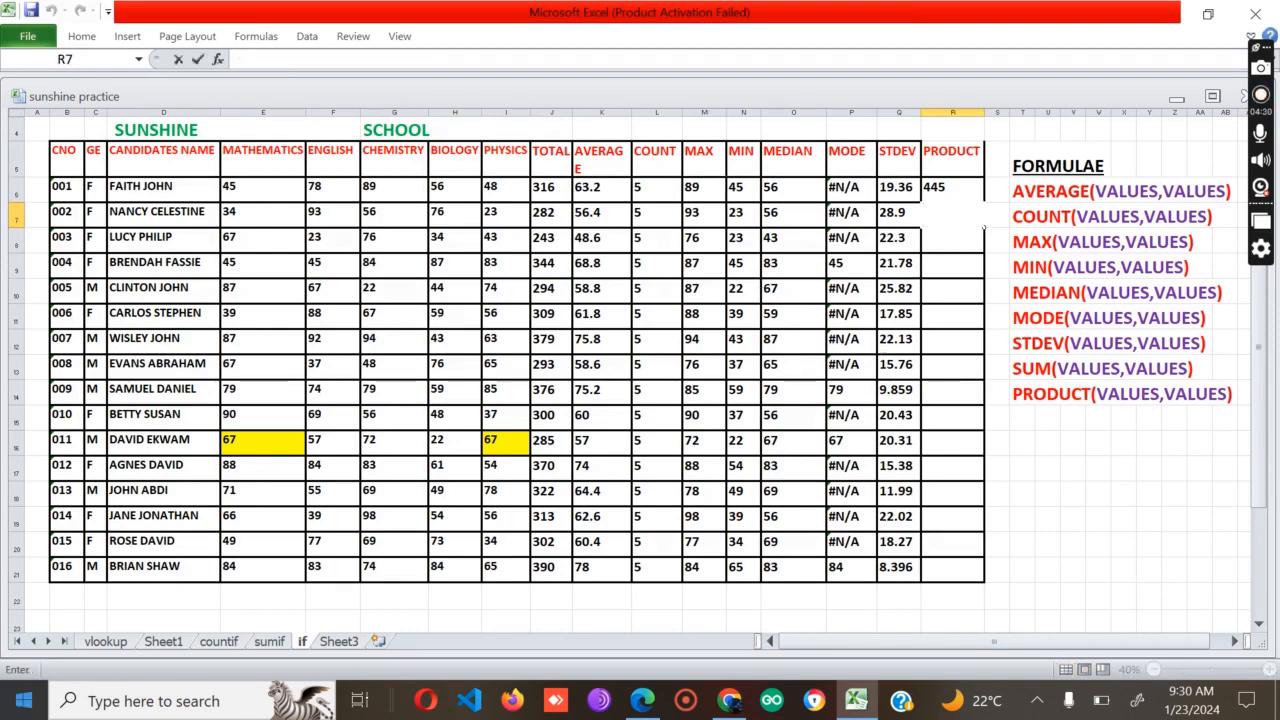
pyautogui.write('=')
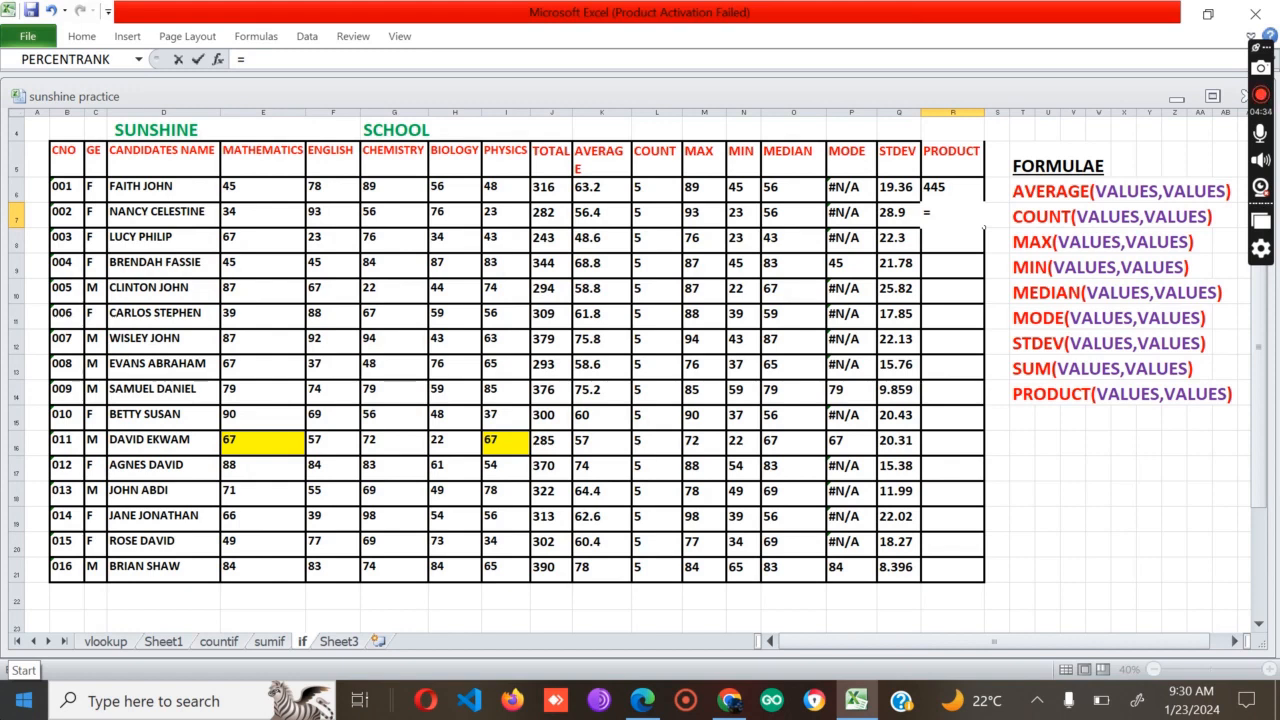
pyautogui.write('L')
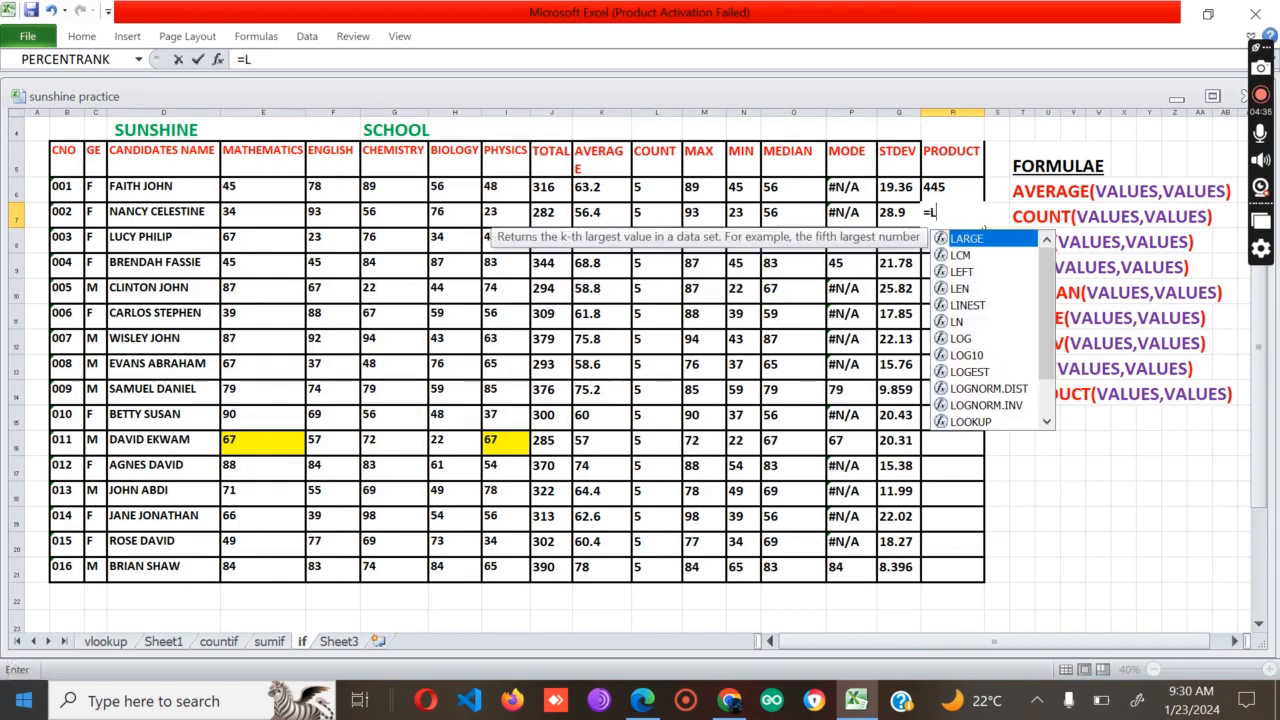
pyautogui.write('6')
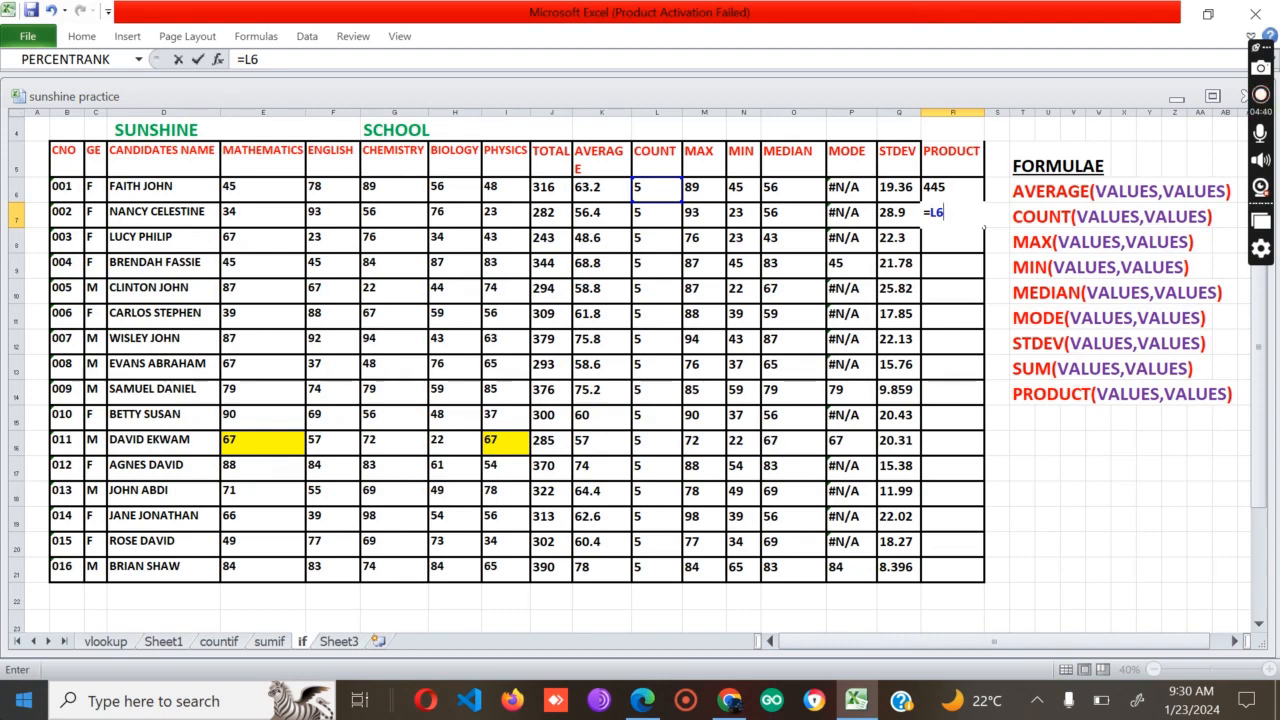
pyautogui.write('*M6')
pyautogui.press('Return')
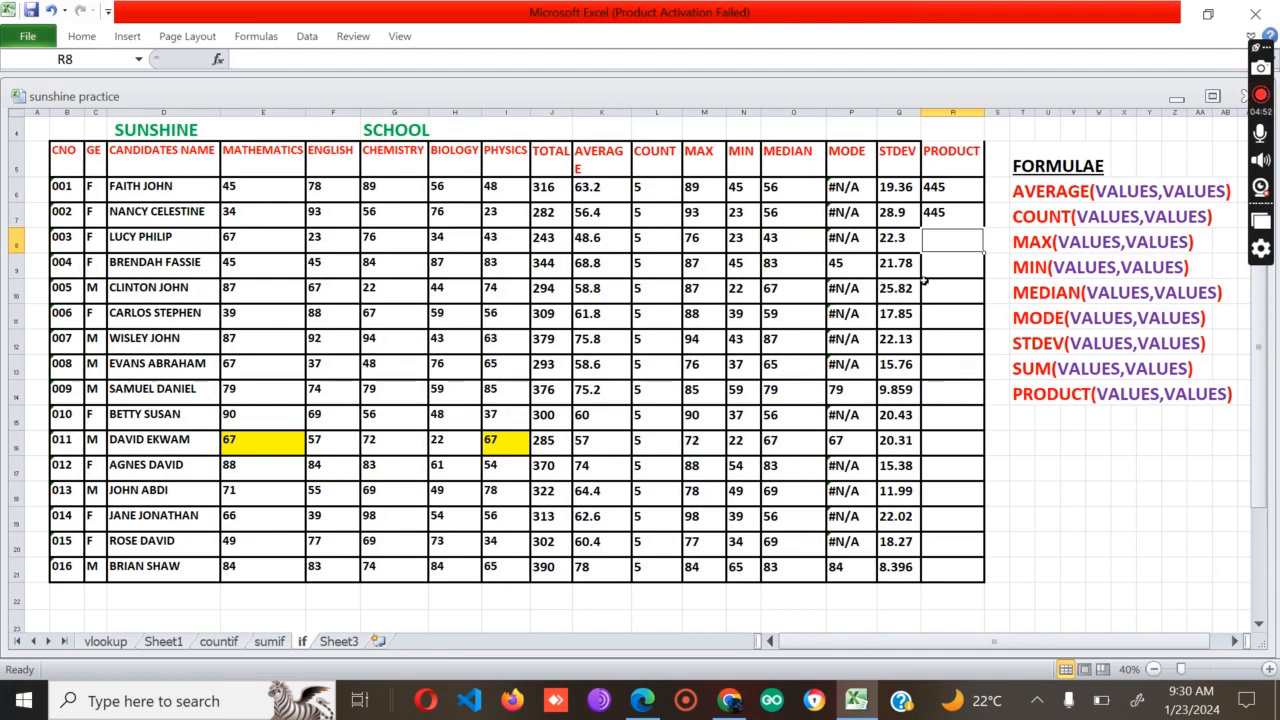
# Step: Fill the multiplication formula from R7 down the PRODUCT column to the last candidate in R21
pyautogui.click(969, 217)
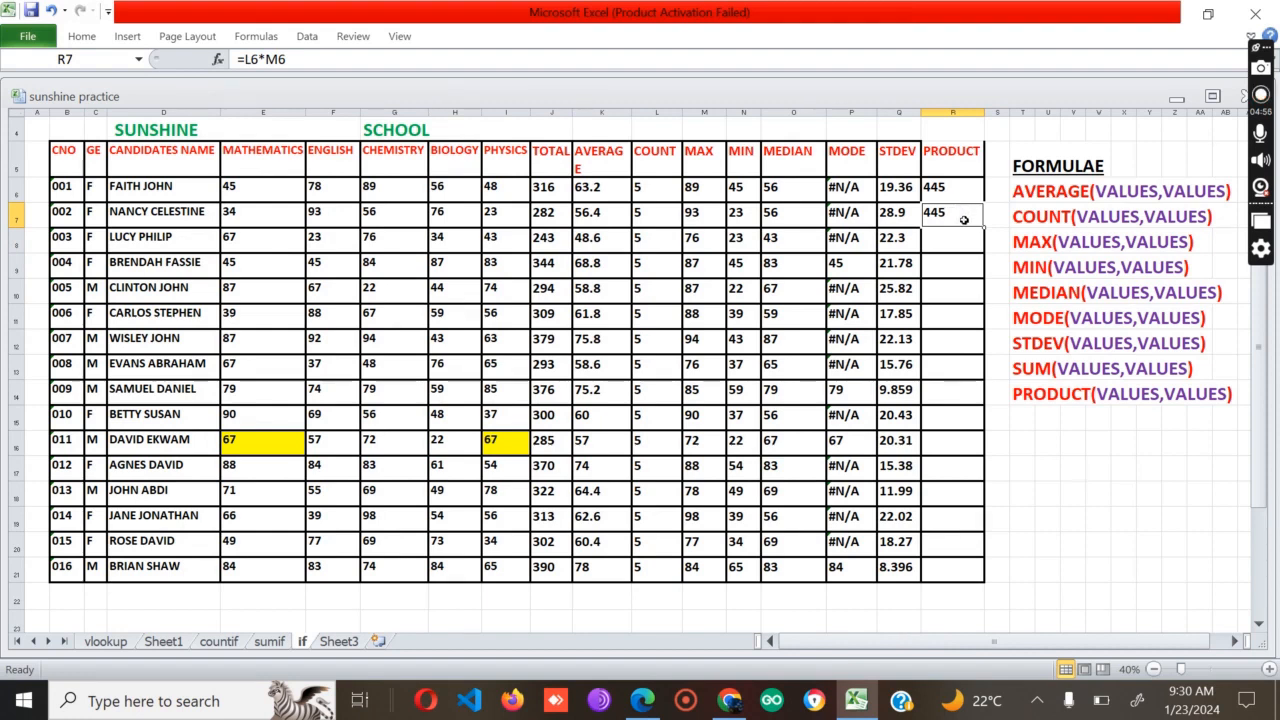
pyautogui.moveTo(983, 226); pyautogui.dragTo(983, 572)
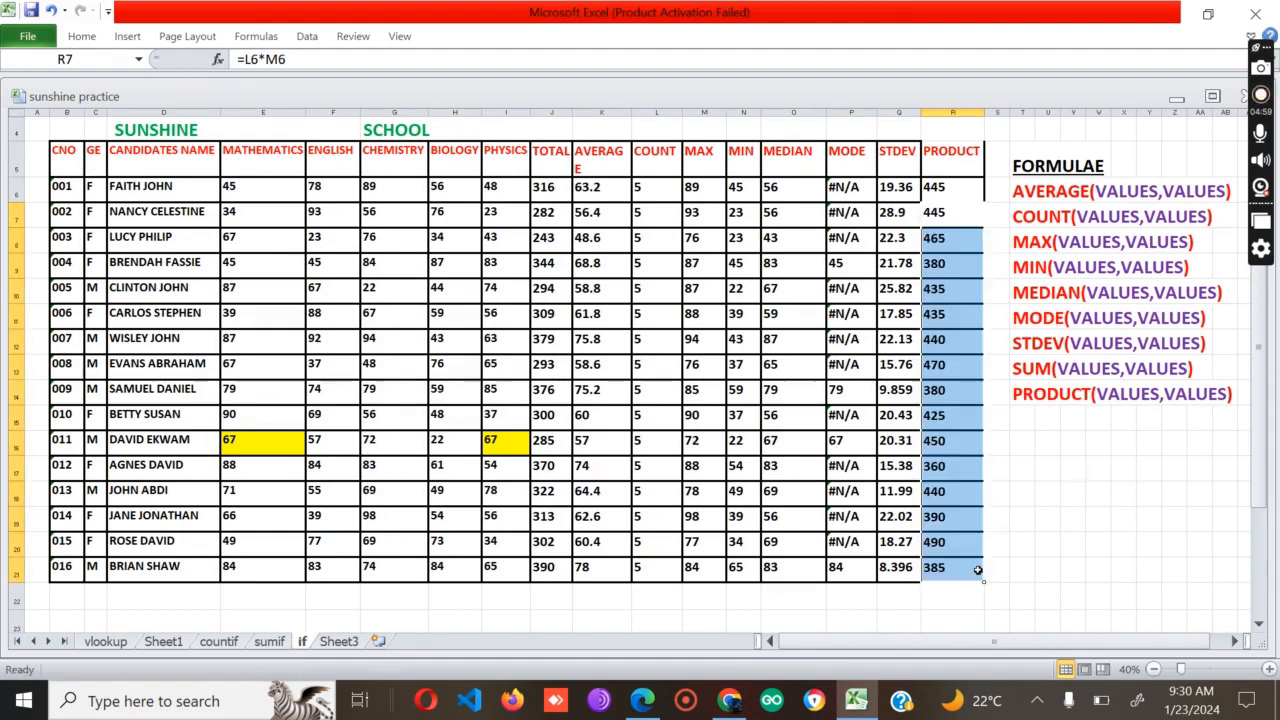
pyautogui.click(1030, 490)
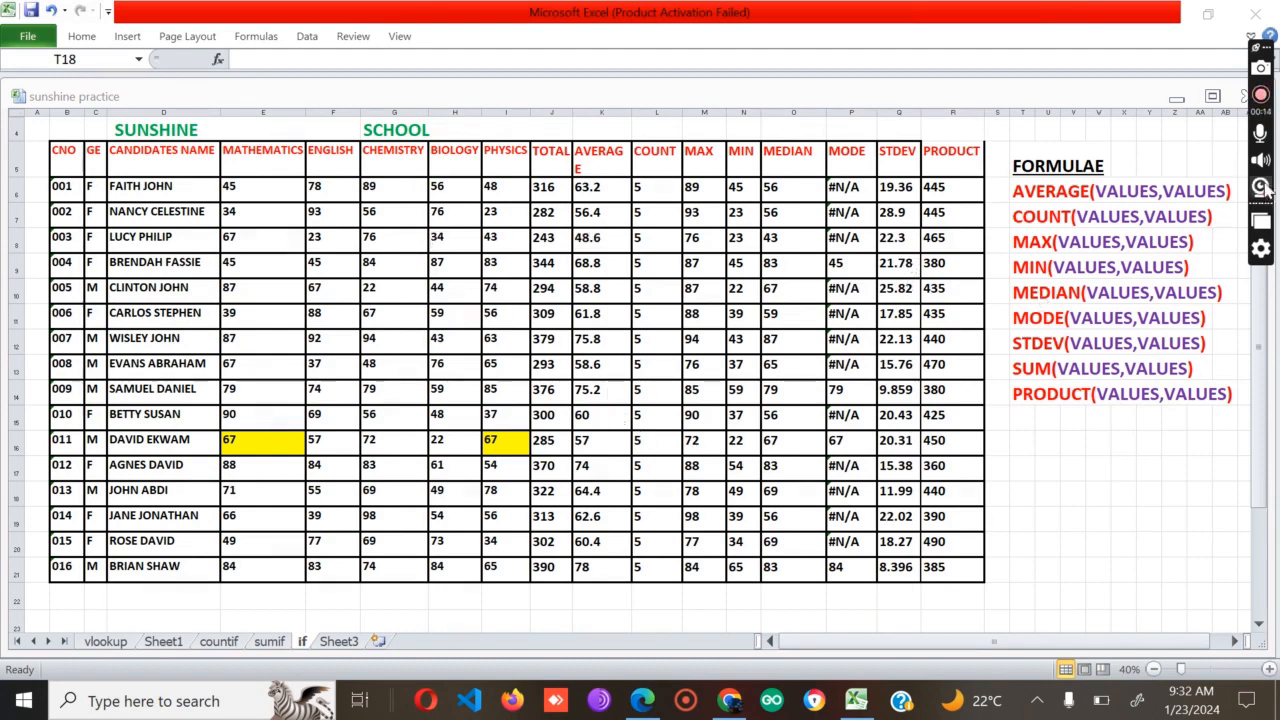
# Step: Review the FORMULAE list beside the marks table, going through the entries from AVERAGE to STDEV
pyautogui.click(1059, 191)
pyautogui.click(1046, 217)
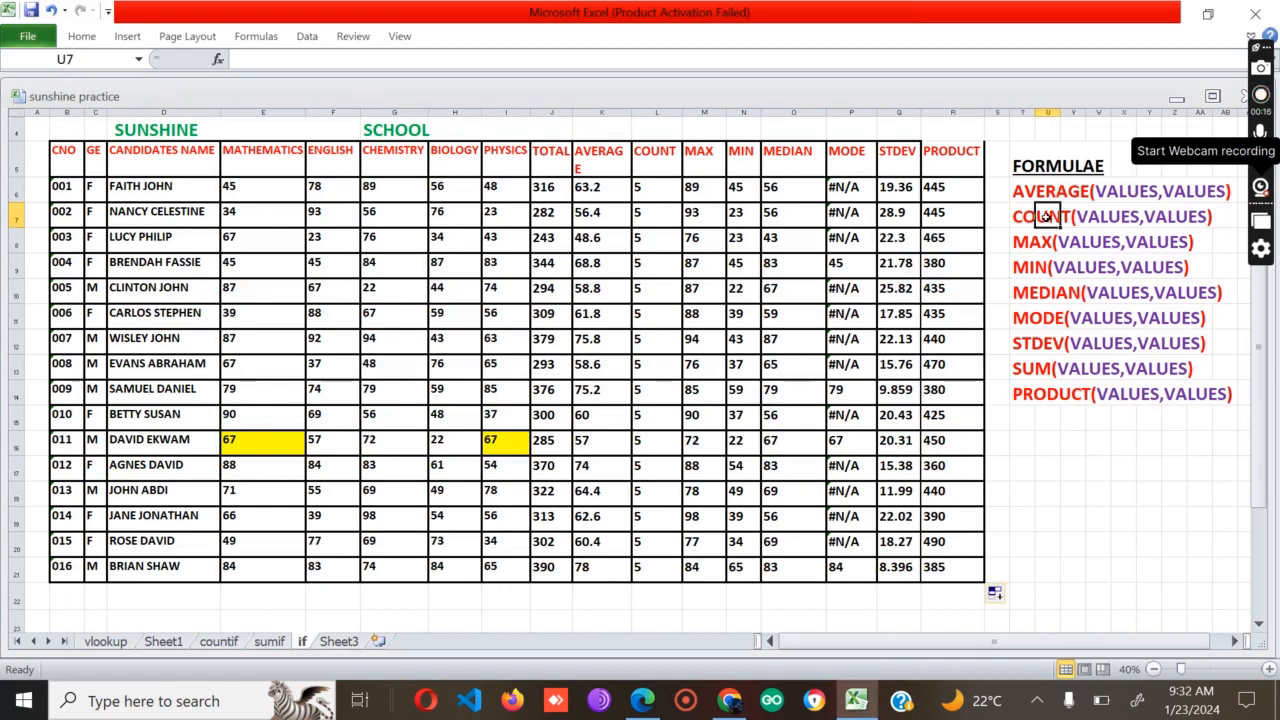
pyautogui.click(1028, 243)
pyautogui.click(1033, 268)
pyautogui.click(1040, 297)
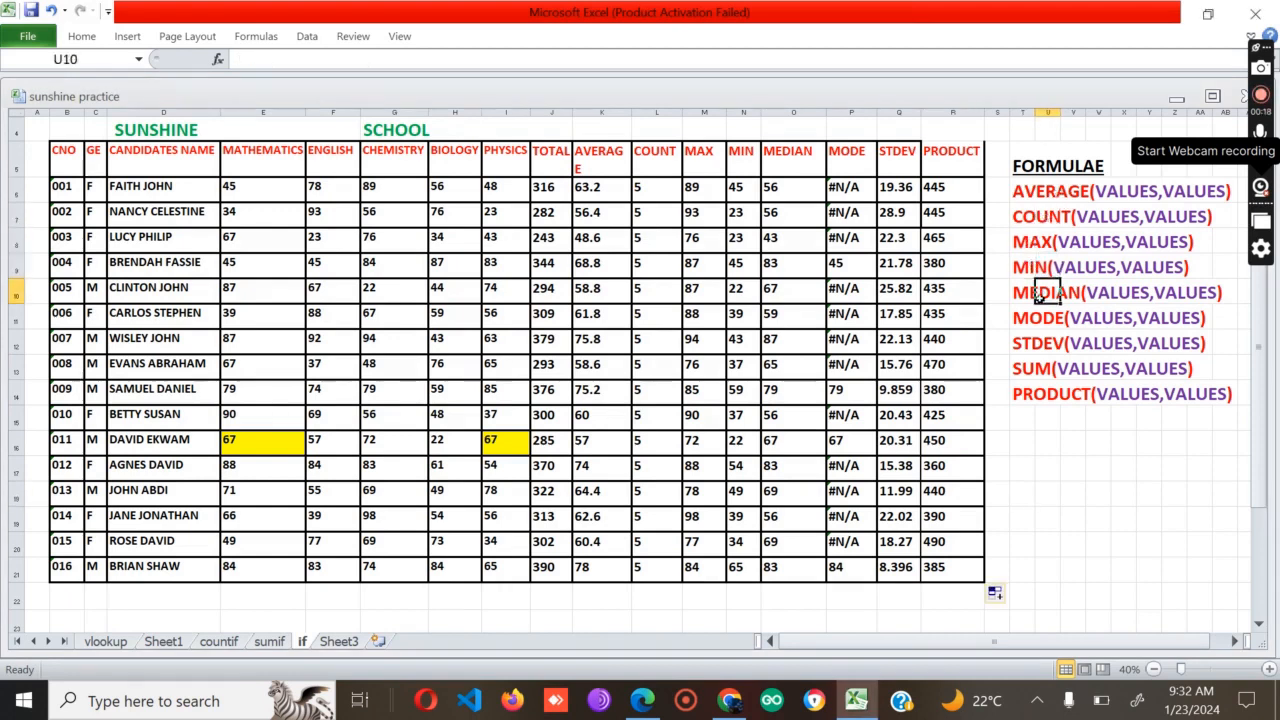
pyautogui.click(1040, 340)
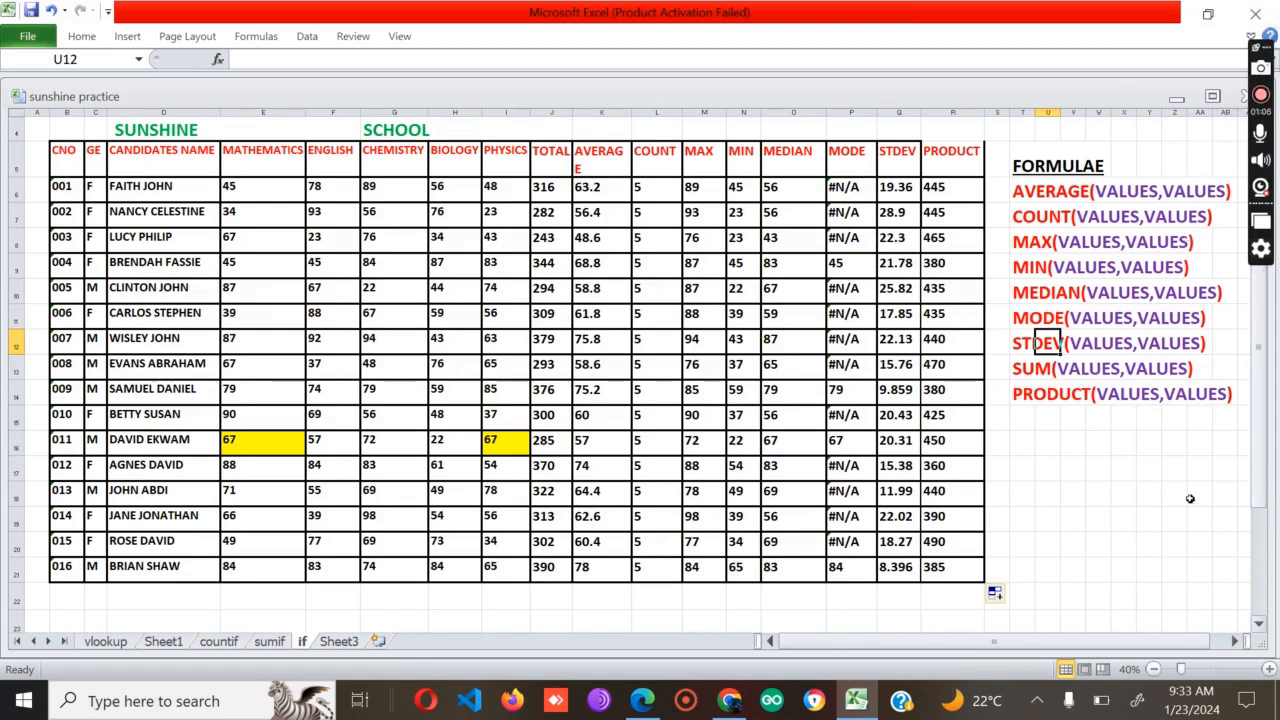
pyautogui.scroll(-3, 1100, 440)
pyautogui.scroll(3, 994, 380)
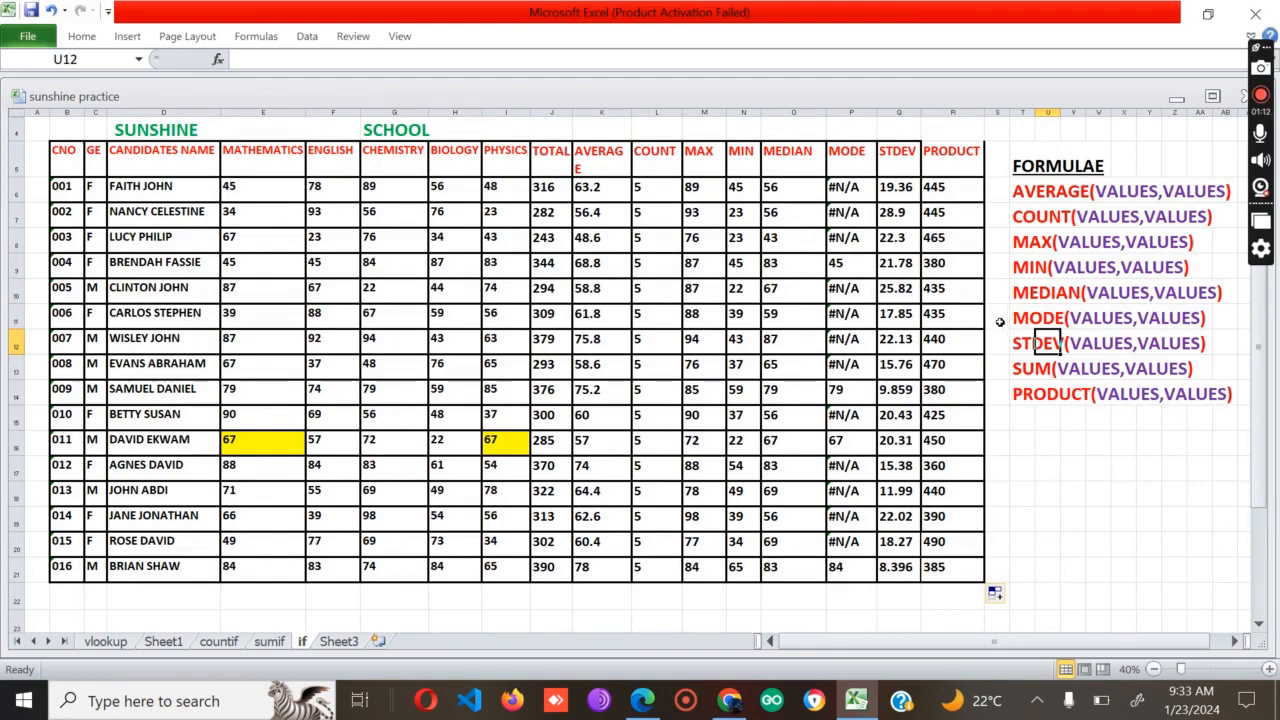
pyautogui.scroll(-3, 545, 400)
pyautogui.scroll(3, 490, 392)
# Step: View the sumif sheet and switch to the countif sheet
pyautogui.click(267, 642)
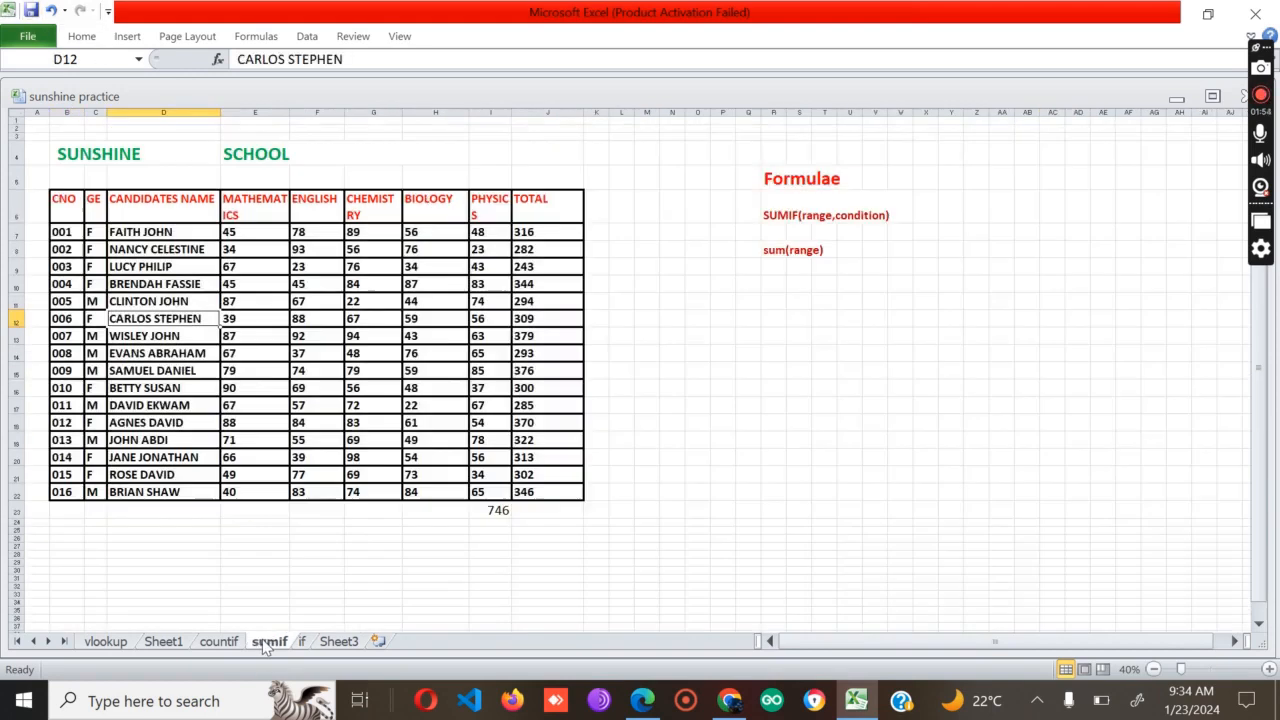
pyautogui.click(217, 643)
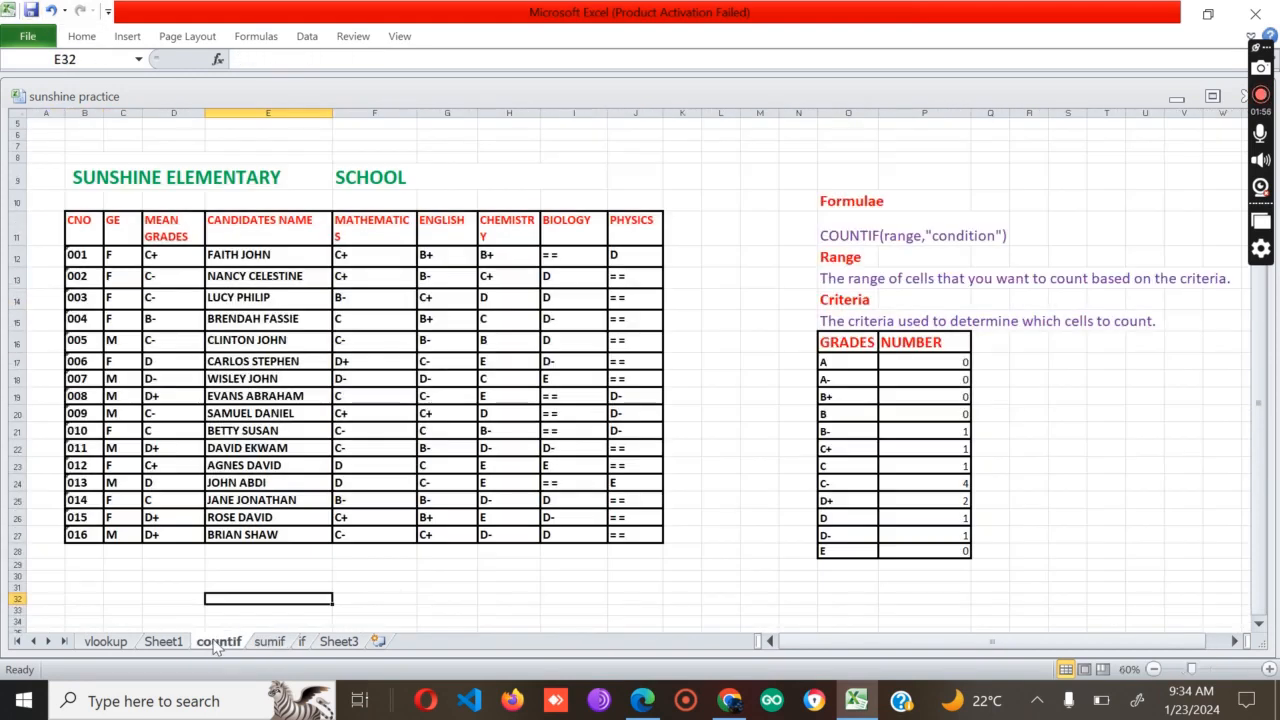